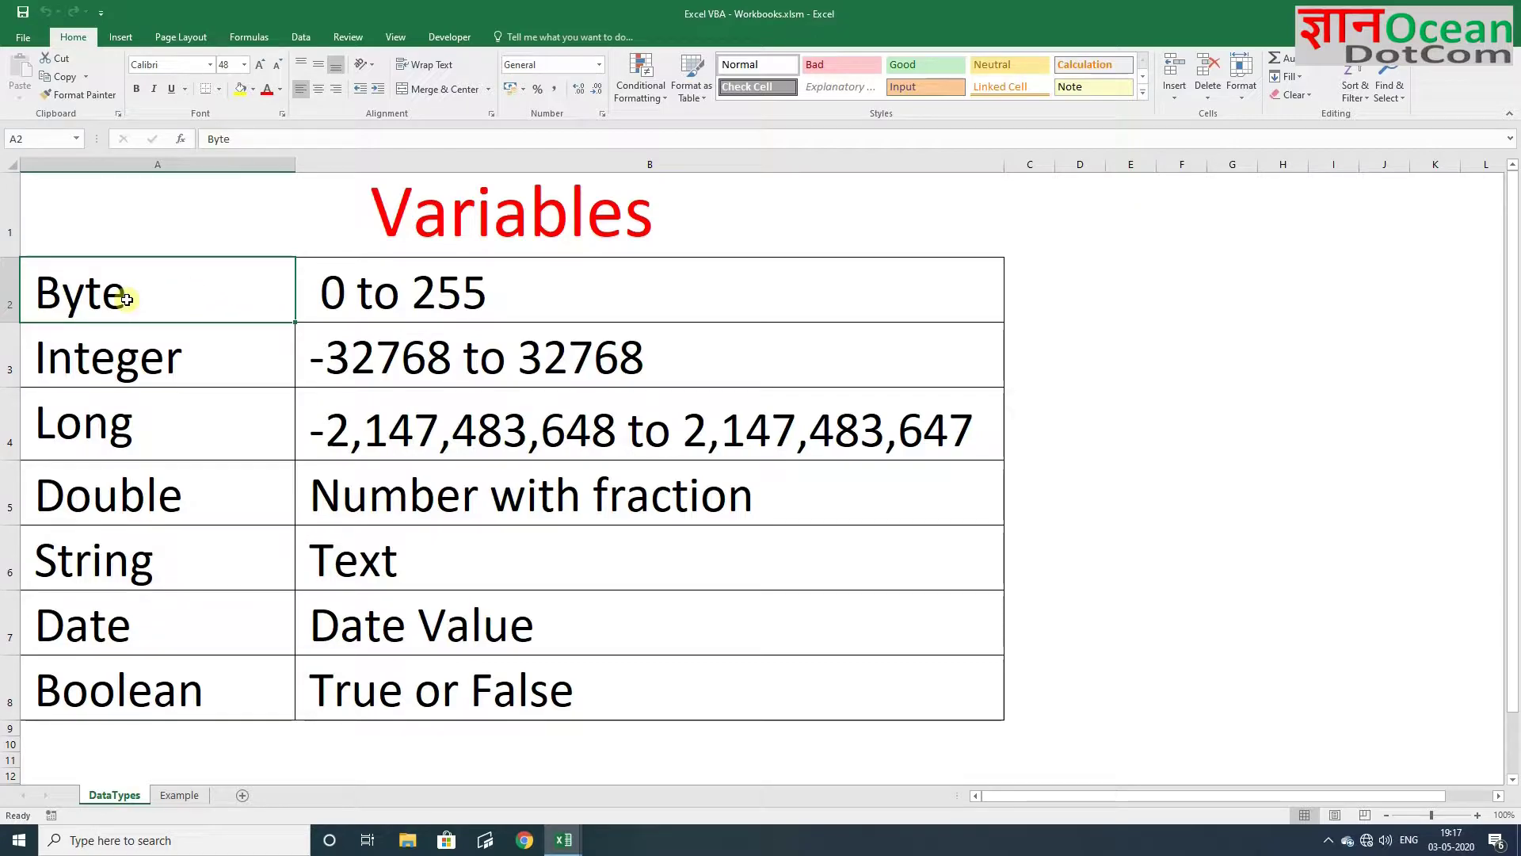
Select cell A3 on the Integer row of the Variables table
left_click(114, 366)
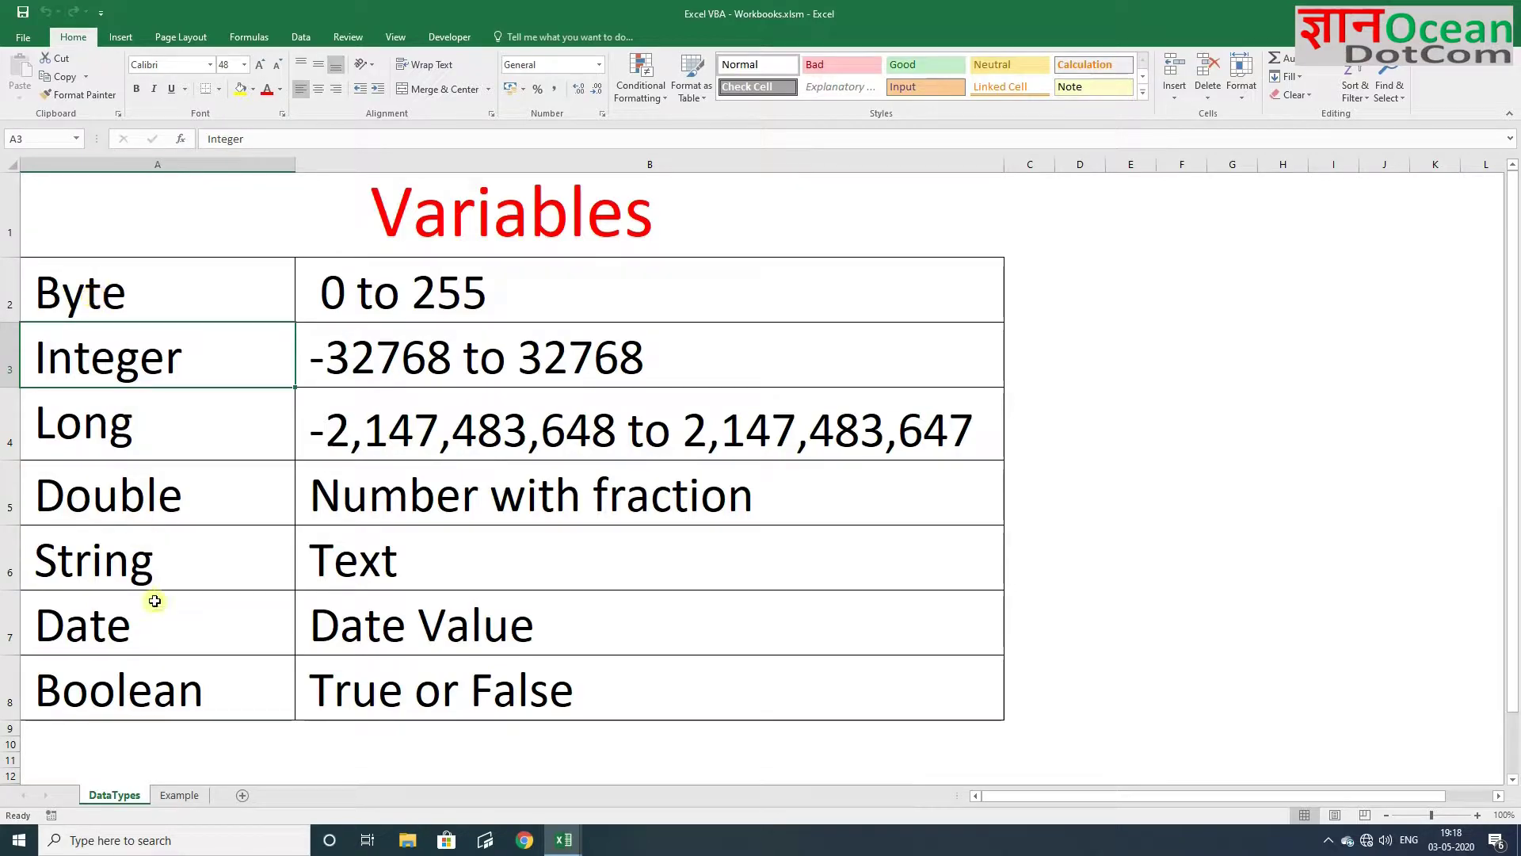
Show the Example sheet with the VBA editor beside it, cursor inside var_Example1
left_click(182, 797)
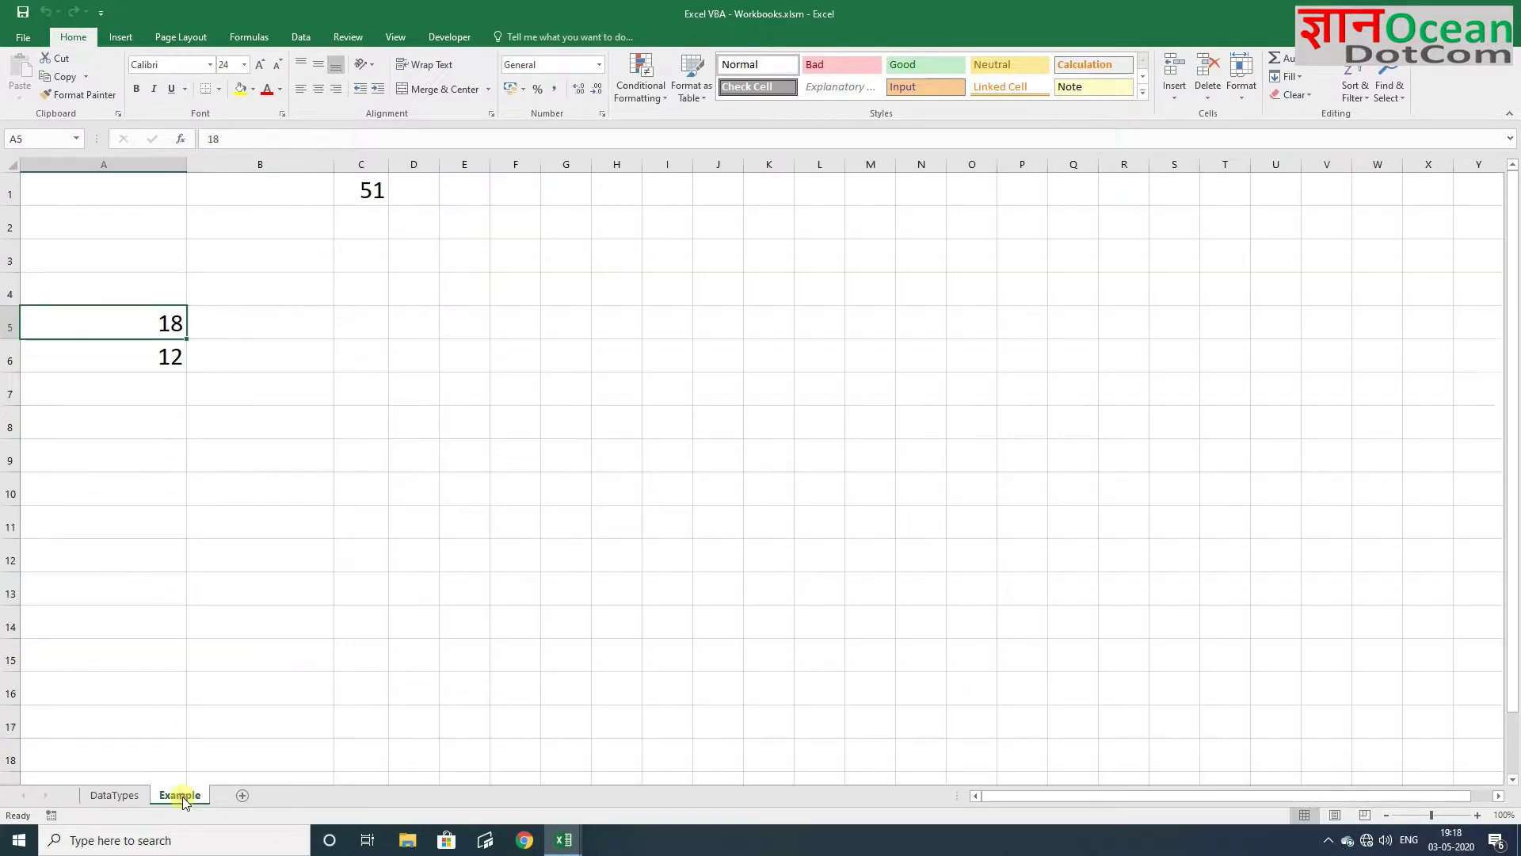
key("alt+F11")
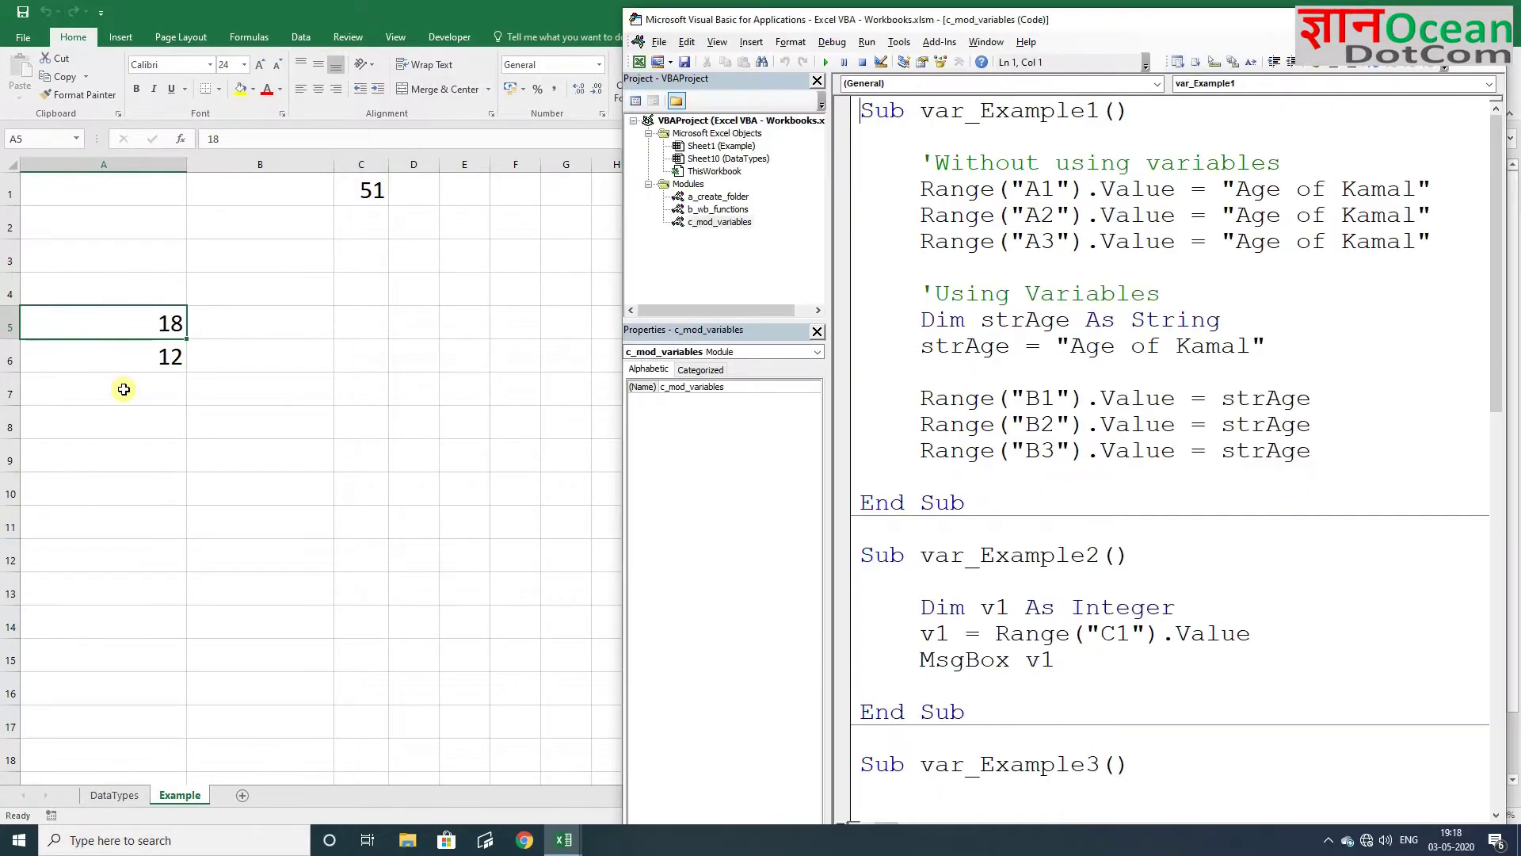
left_click(1068, 230)
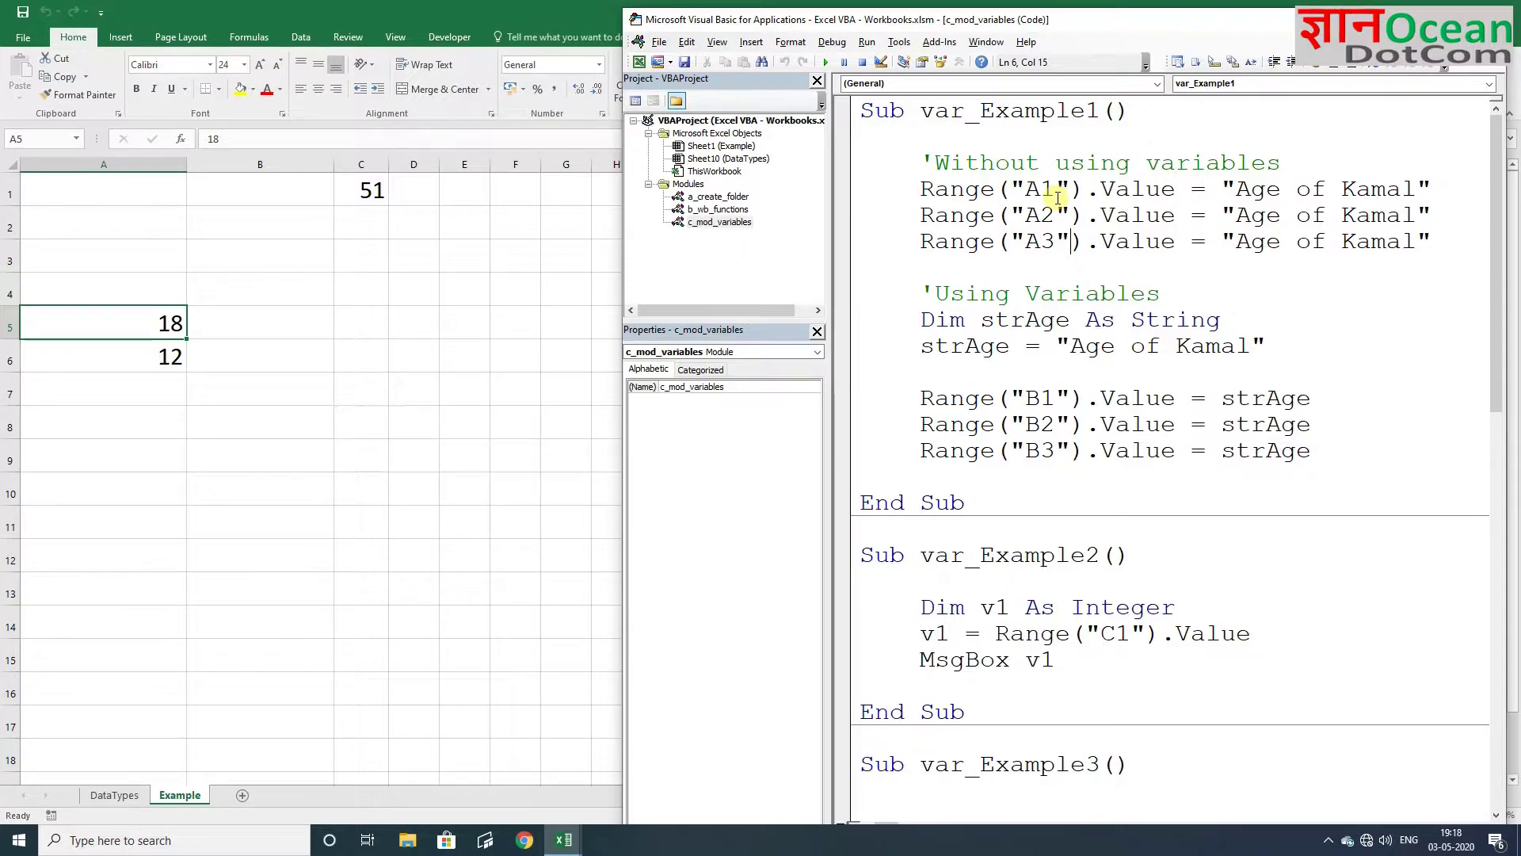
Step through var_Example1, writing the age label into A1:A3, strAge, B1 and B2
key("F8")
key("F8")
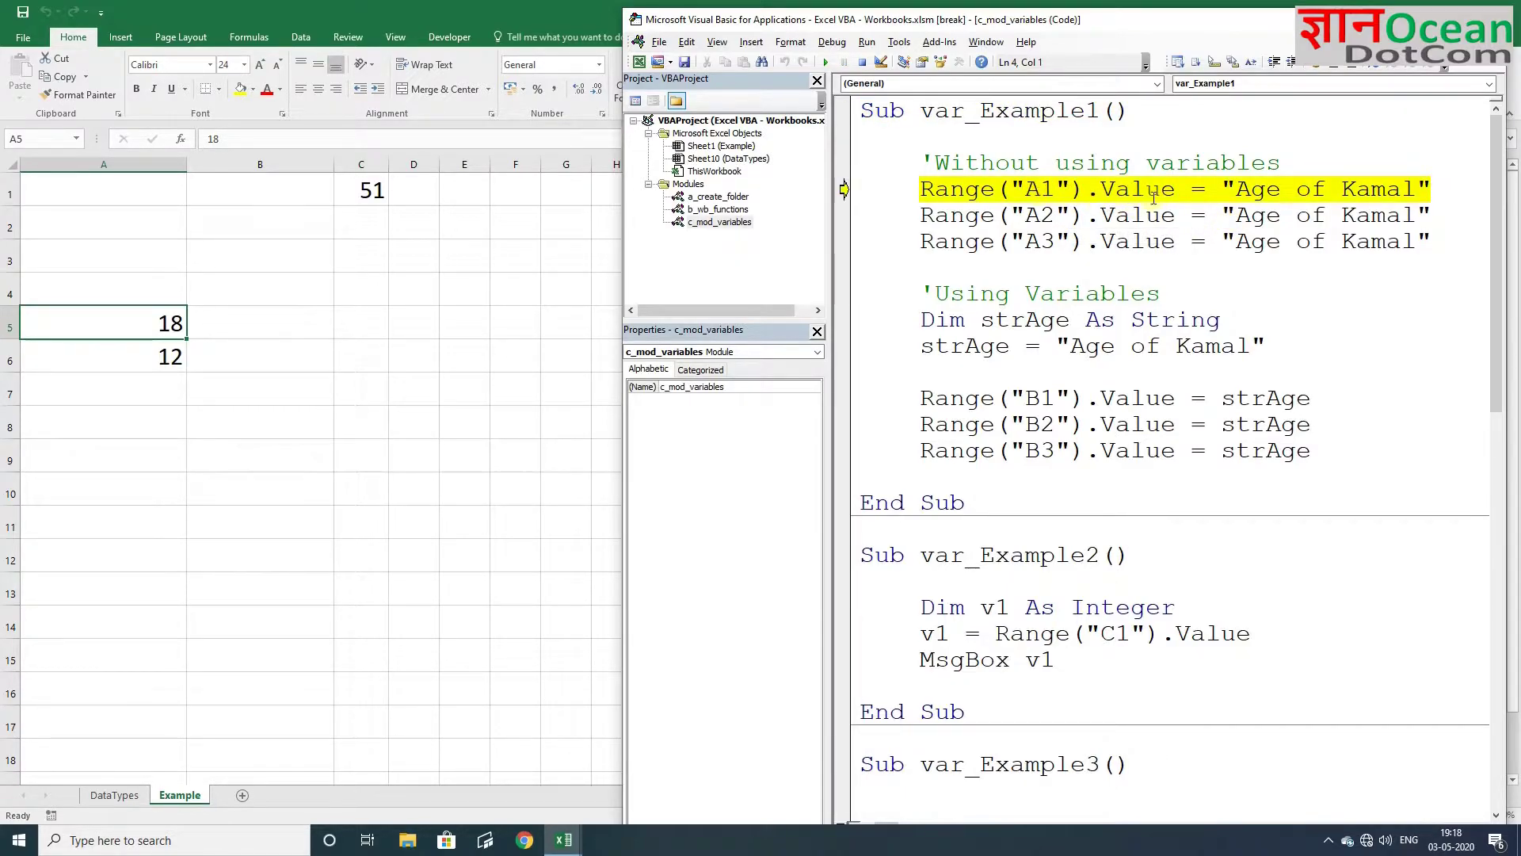
mouse_move(1137, 189)
key("F8")
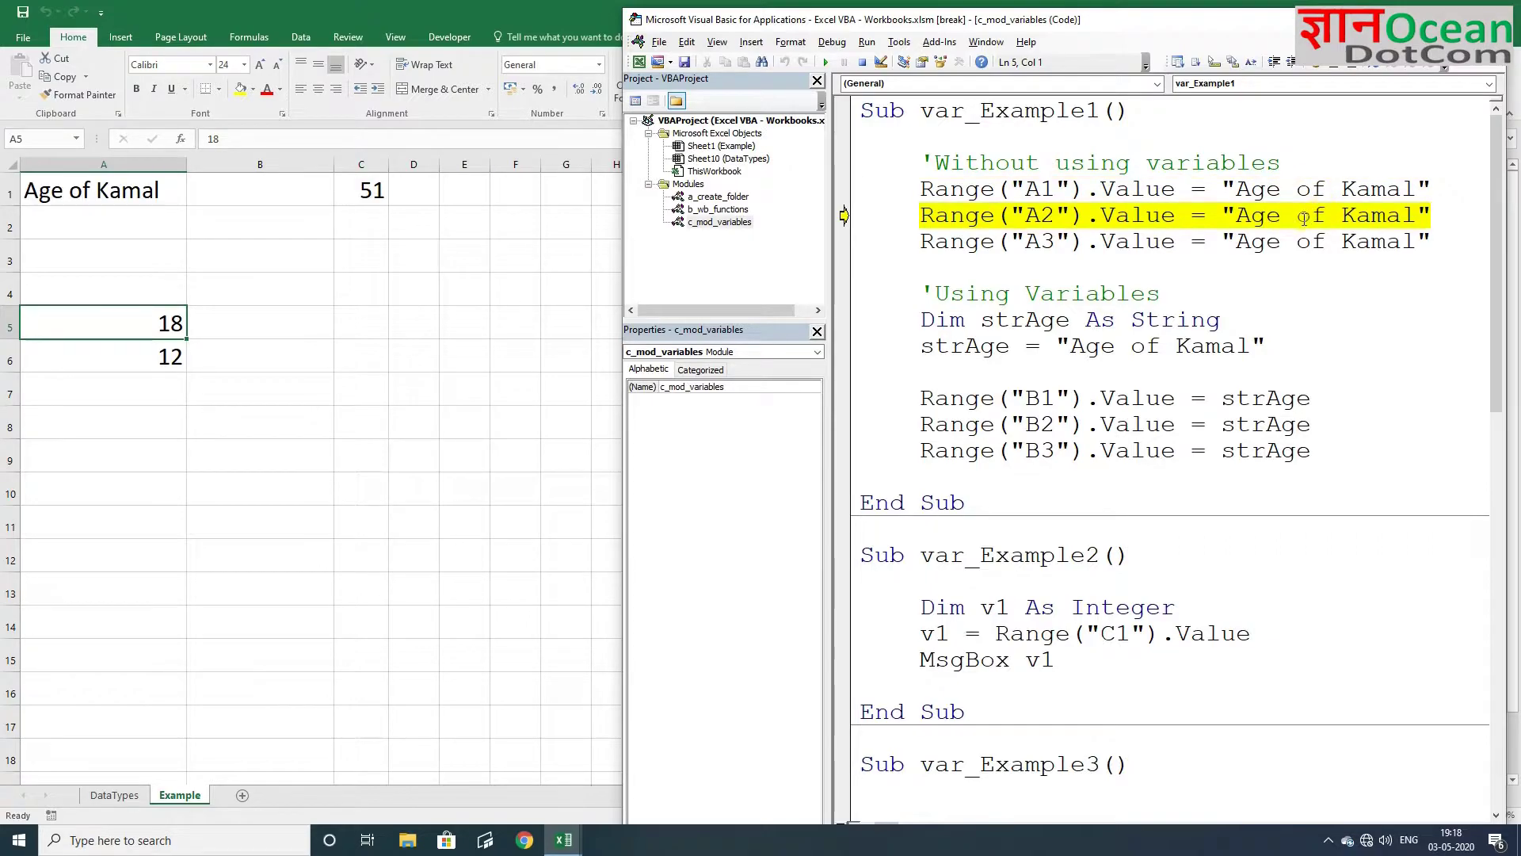
key("F8")
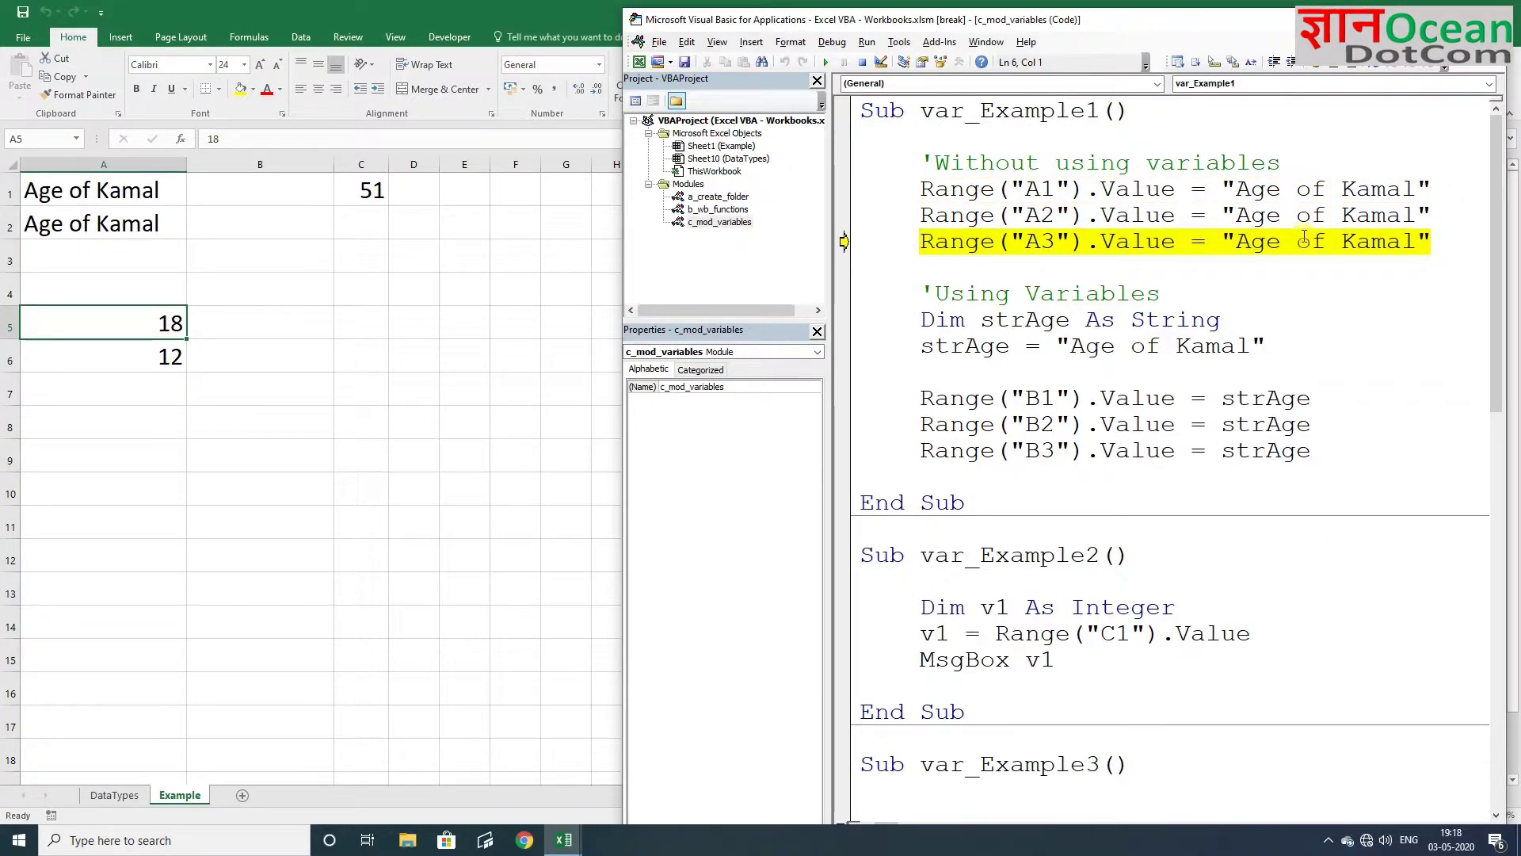
key("F8")
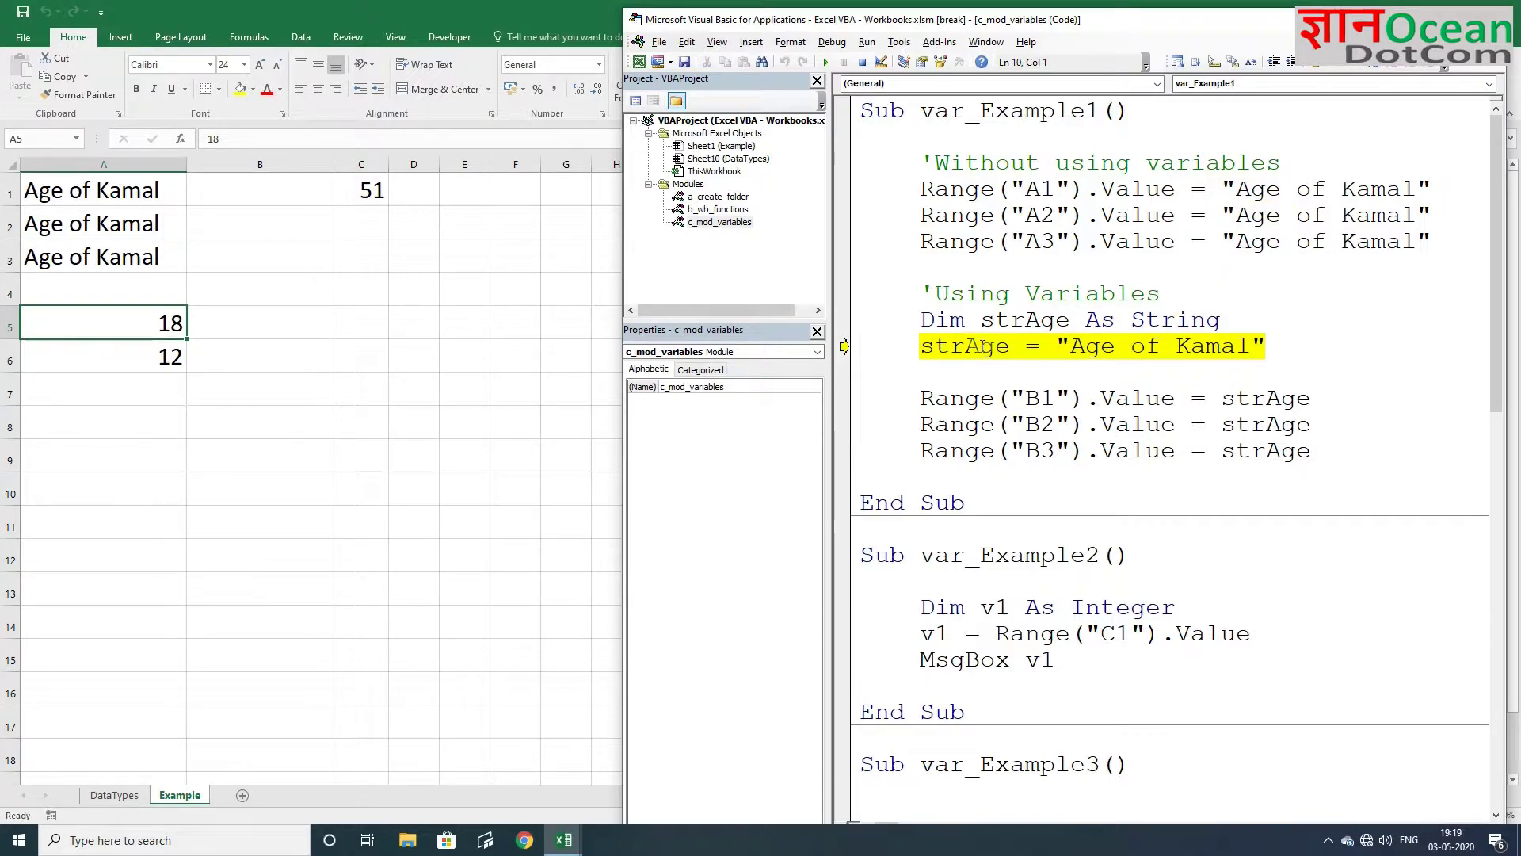
mouse_move(963, 345)
key("F8")
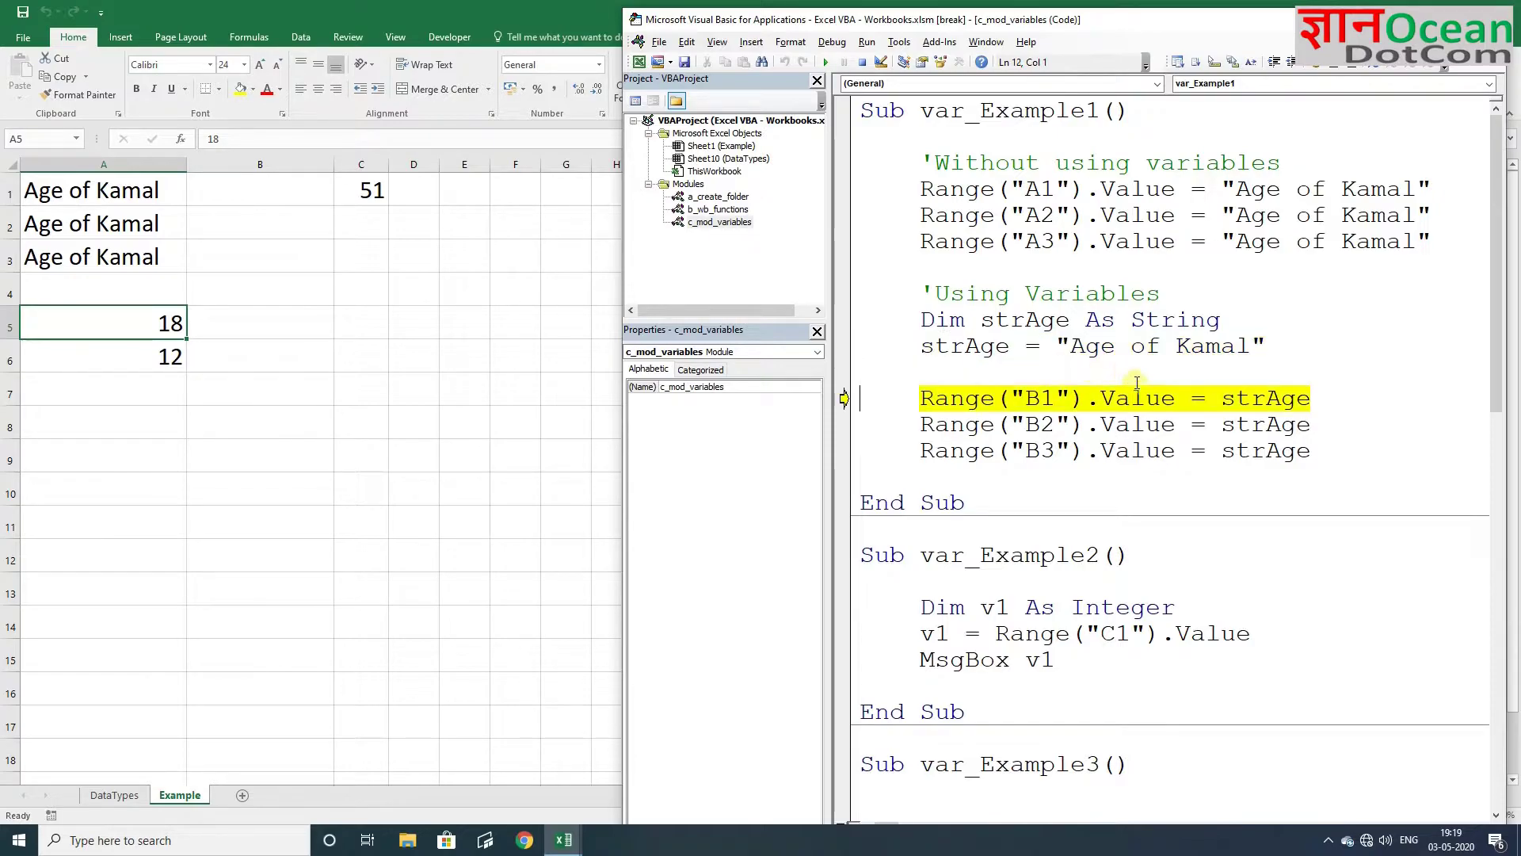
key("F8")
key("F8")
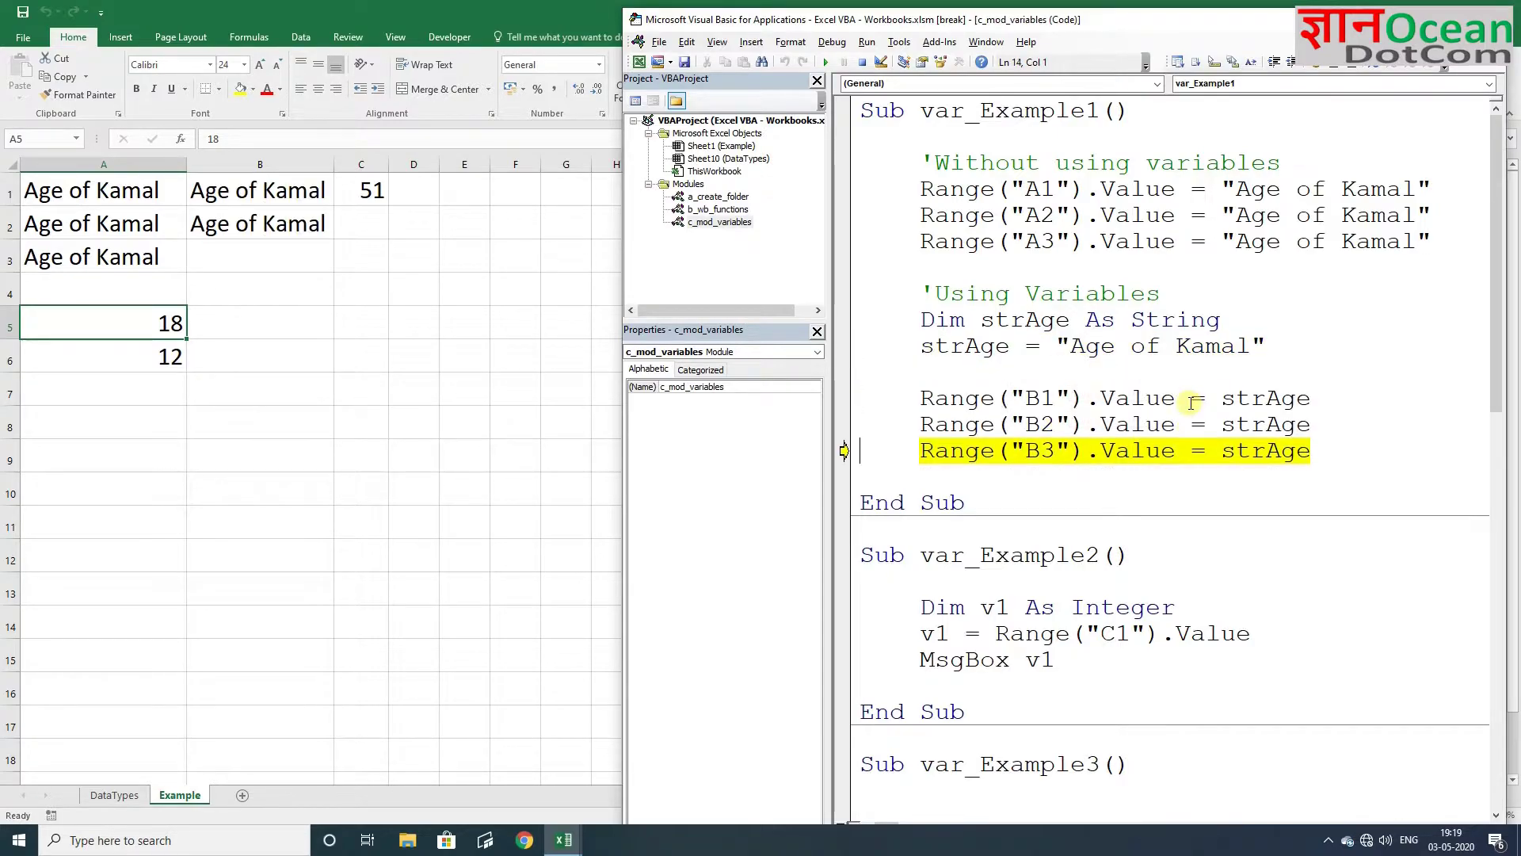
key("F8")
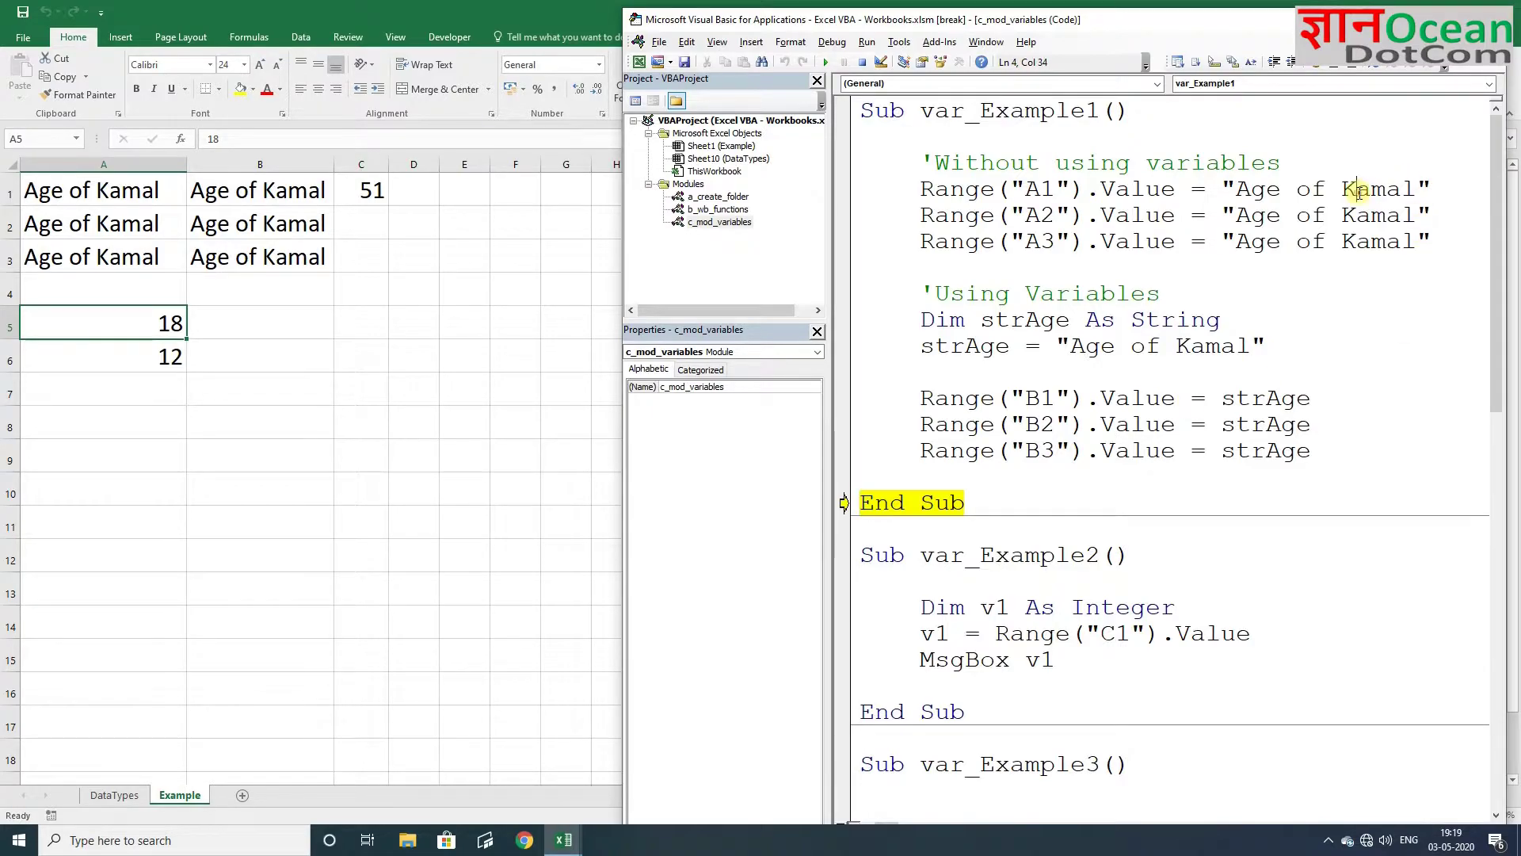
Change the name to 'Ram' in the A1, A2 and A3 age strings
double_click(1395, 188)
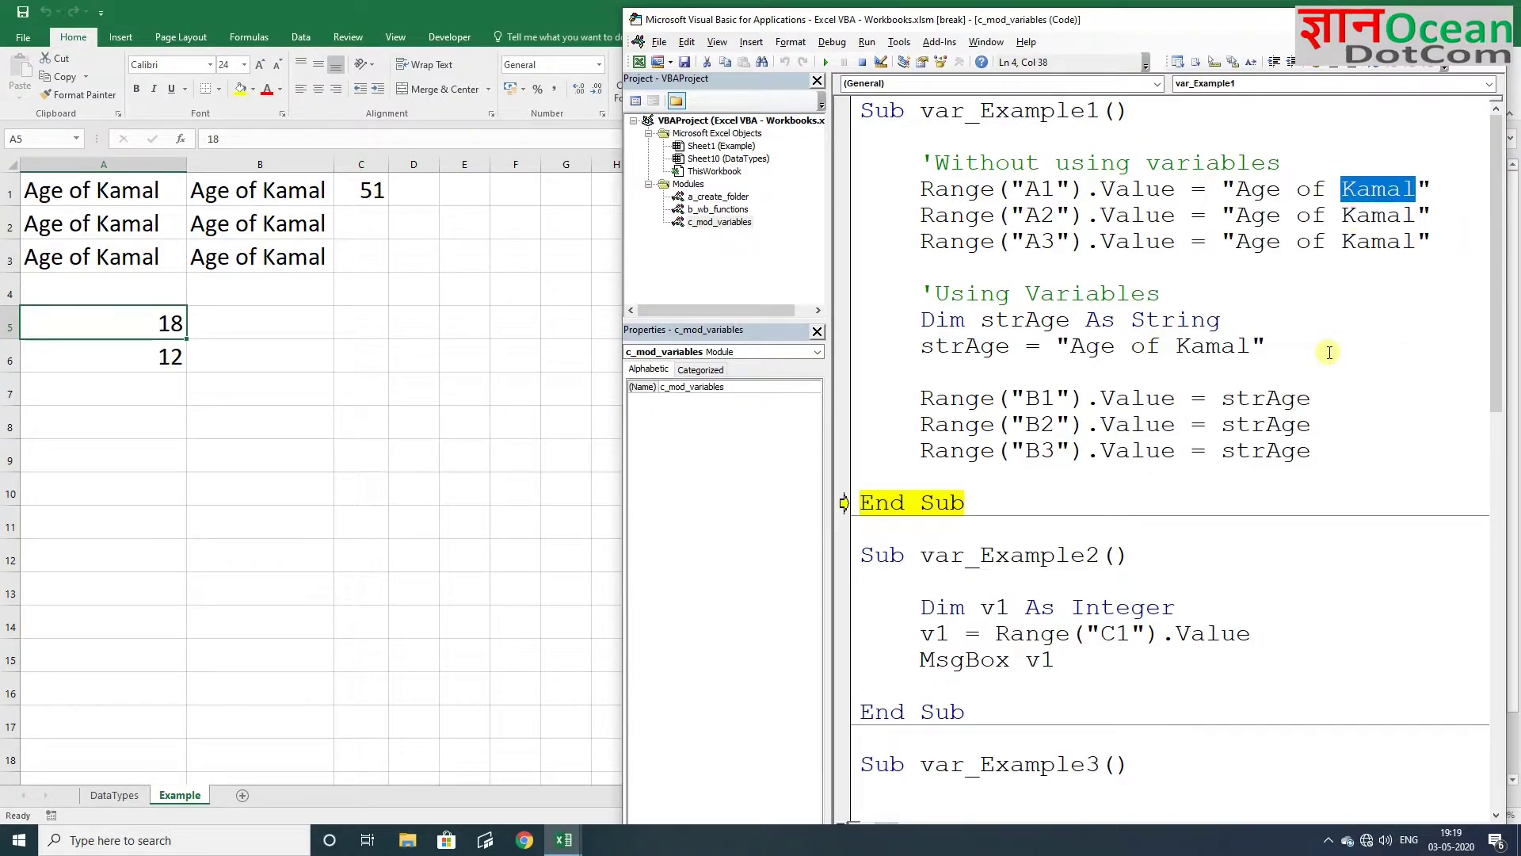
type("Ram")
key("Down")
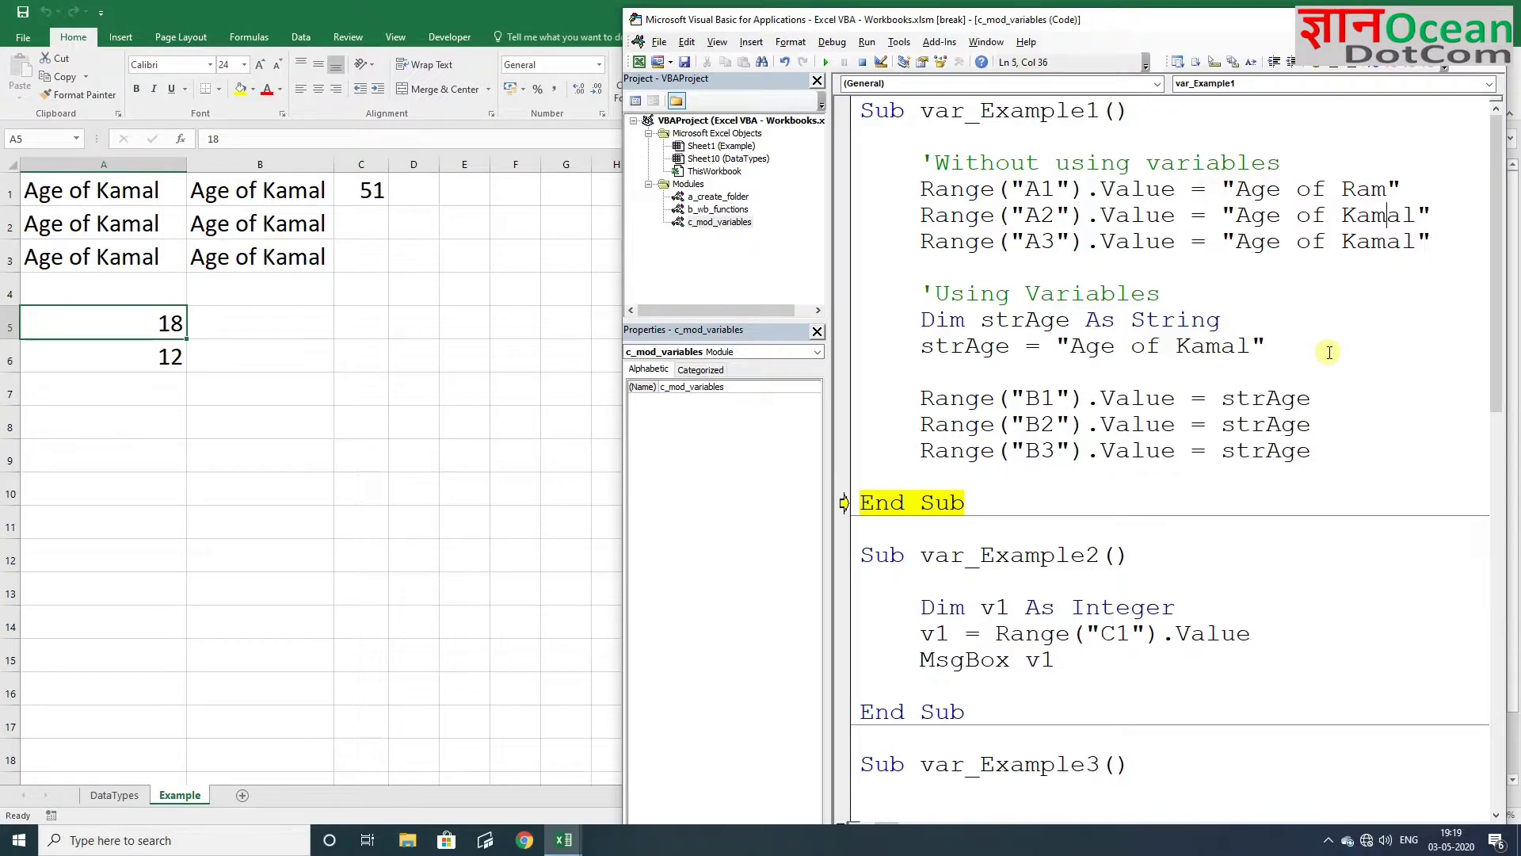
key("ctrl+shift+Right")
type("Ram")
key("Down")
key("ctrl+Left")
key("ctrl+shift+Right")
type("Ram")
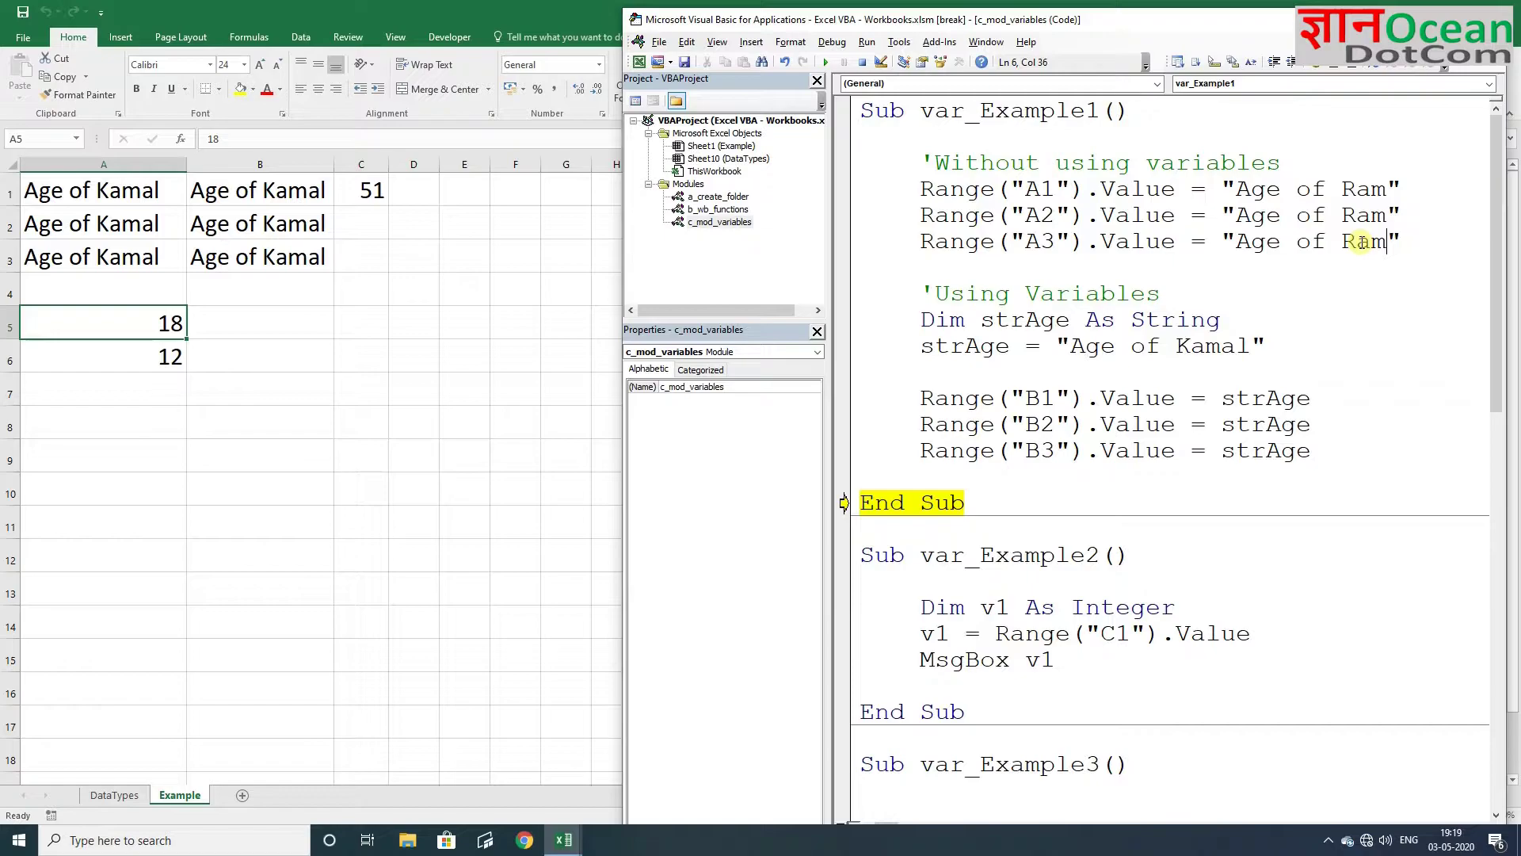
Change the strAge string's name to 'Ram' and stop the paused run
double_click(1194, 346)
type("R")
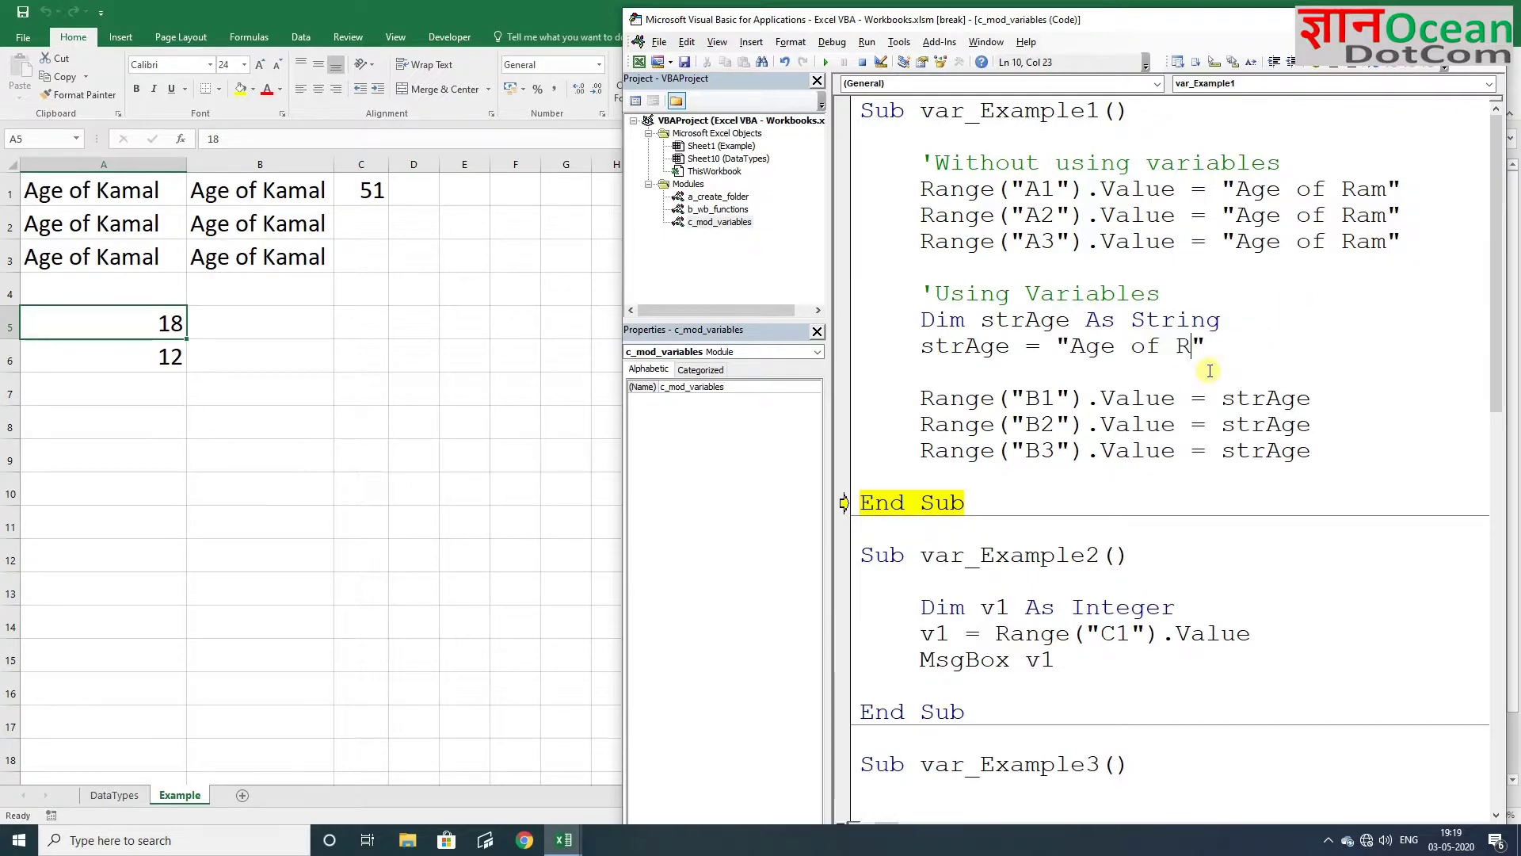
type("am")
key("F8")
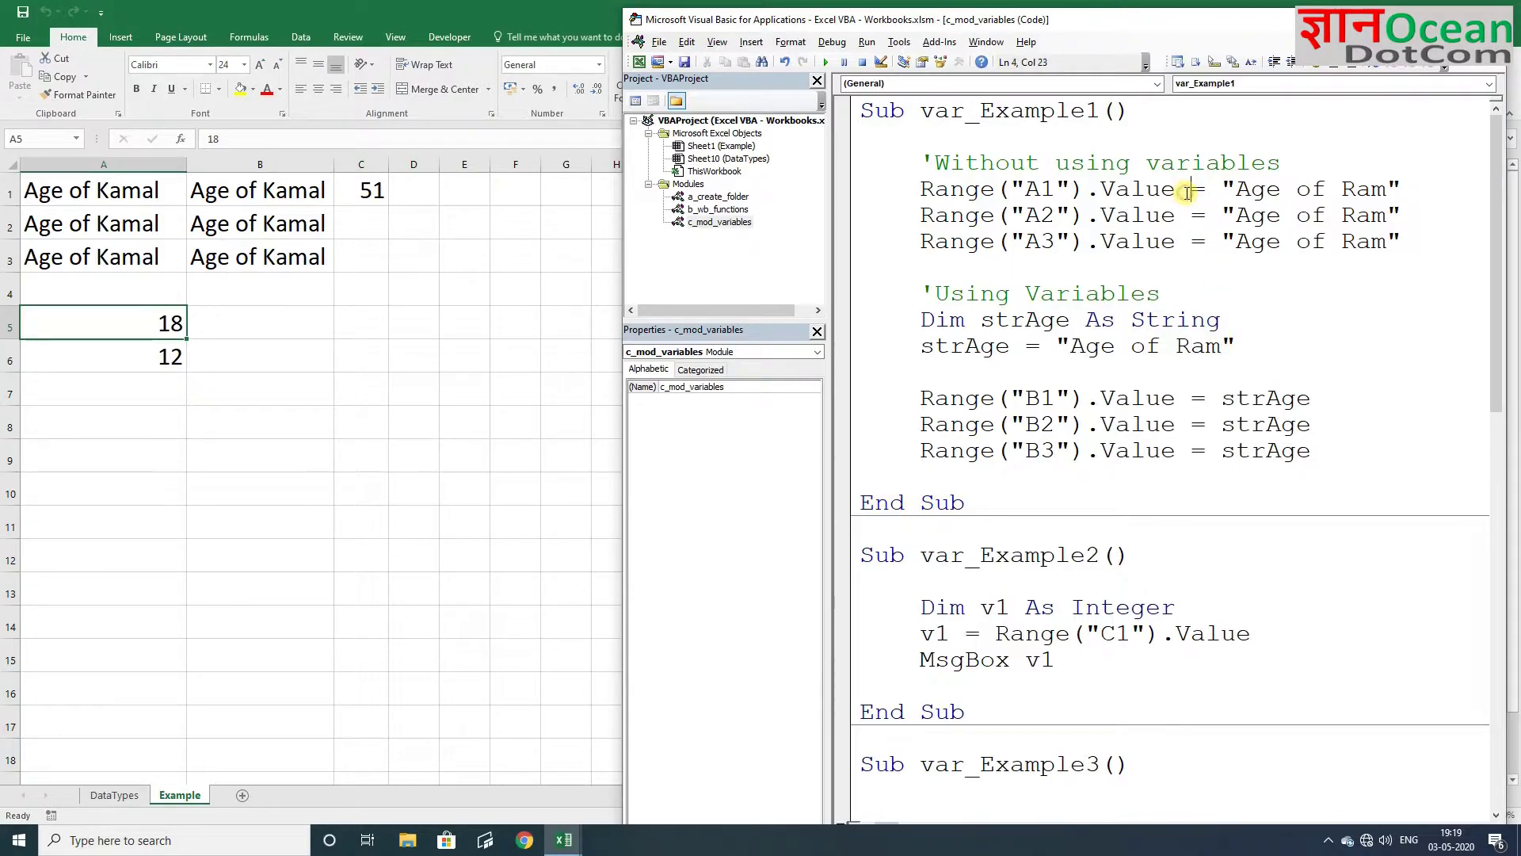
Rerun var_Example1 step by step so 'Age of Ram' fills A1:A3, strAge and B1
left_click(1187, 193)
key("F8")
key("F8")
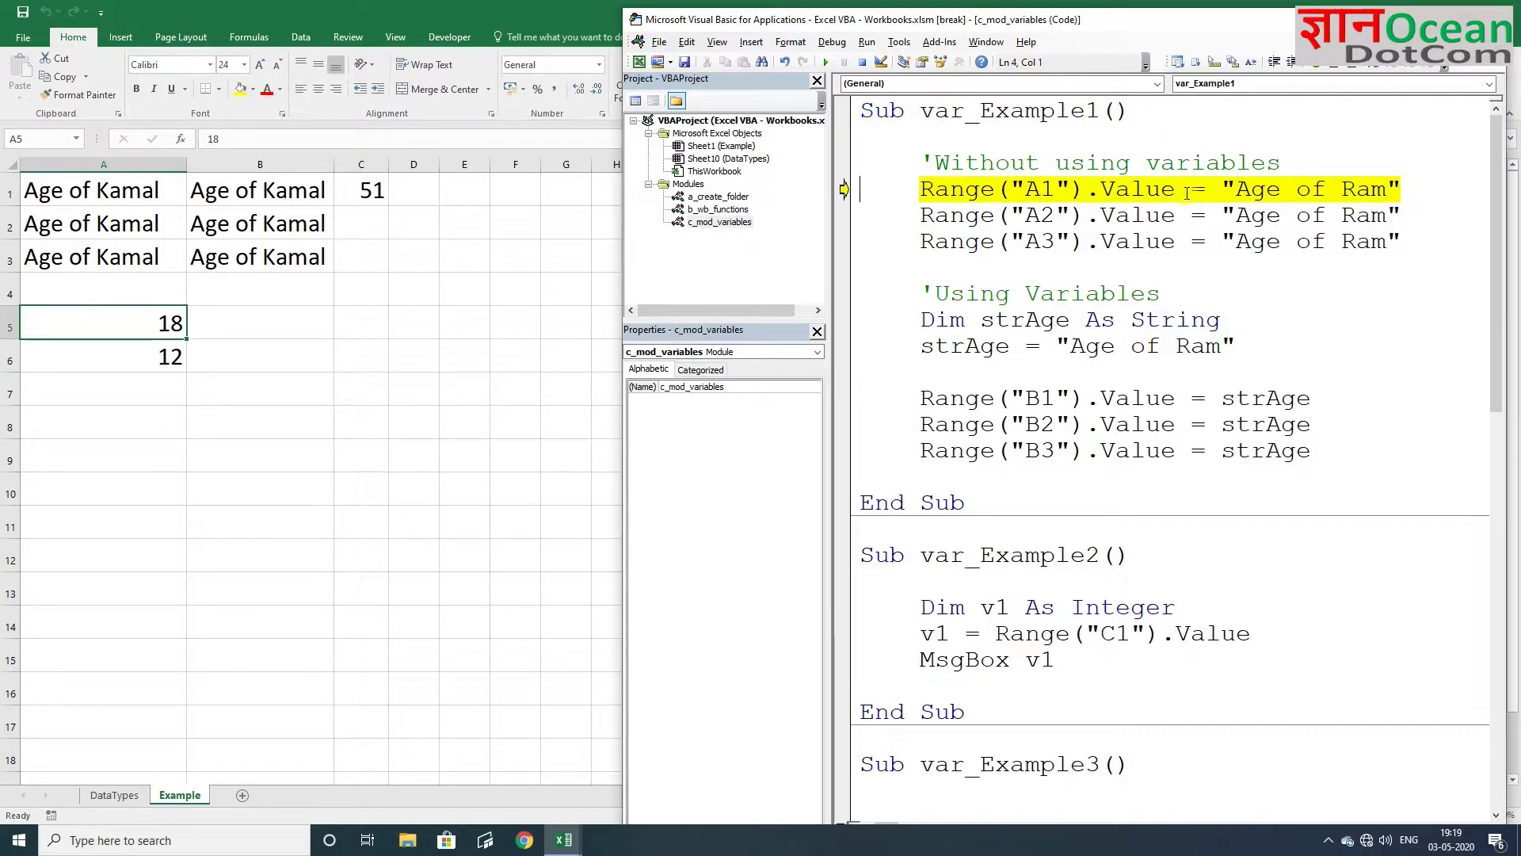
key("F8")
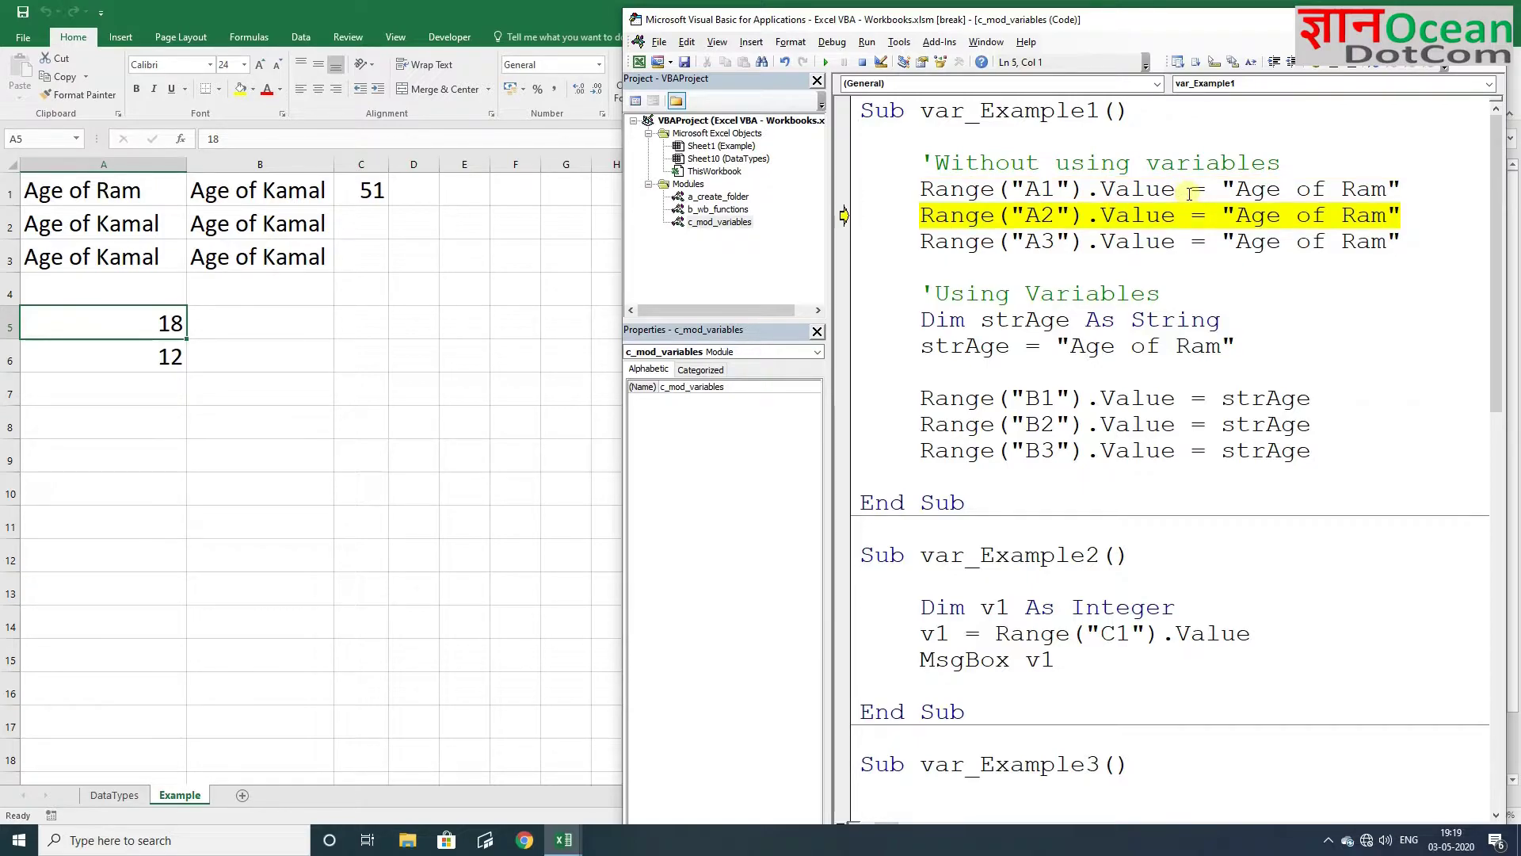
key("F8")
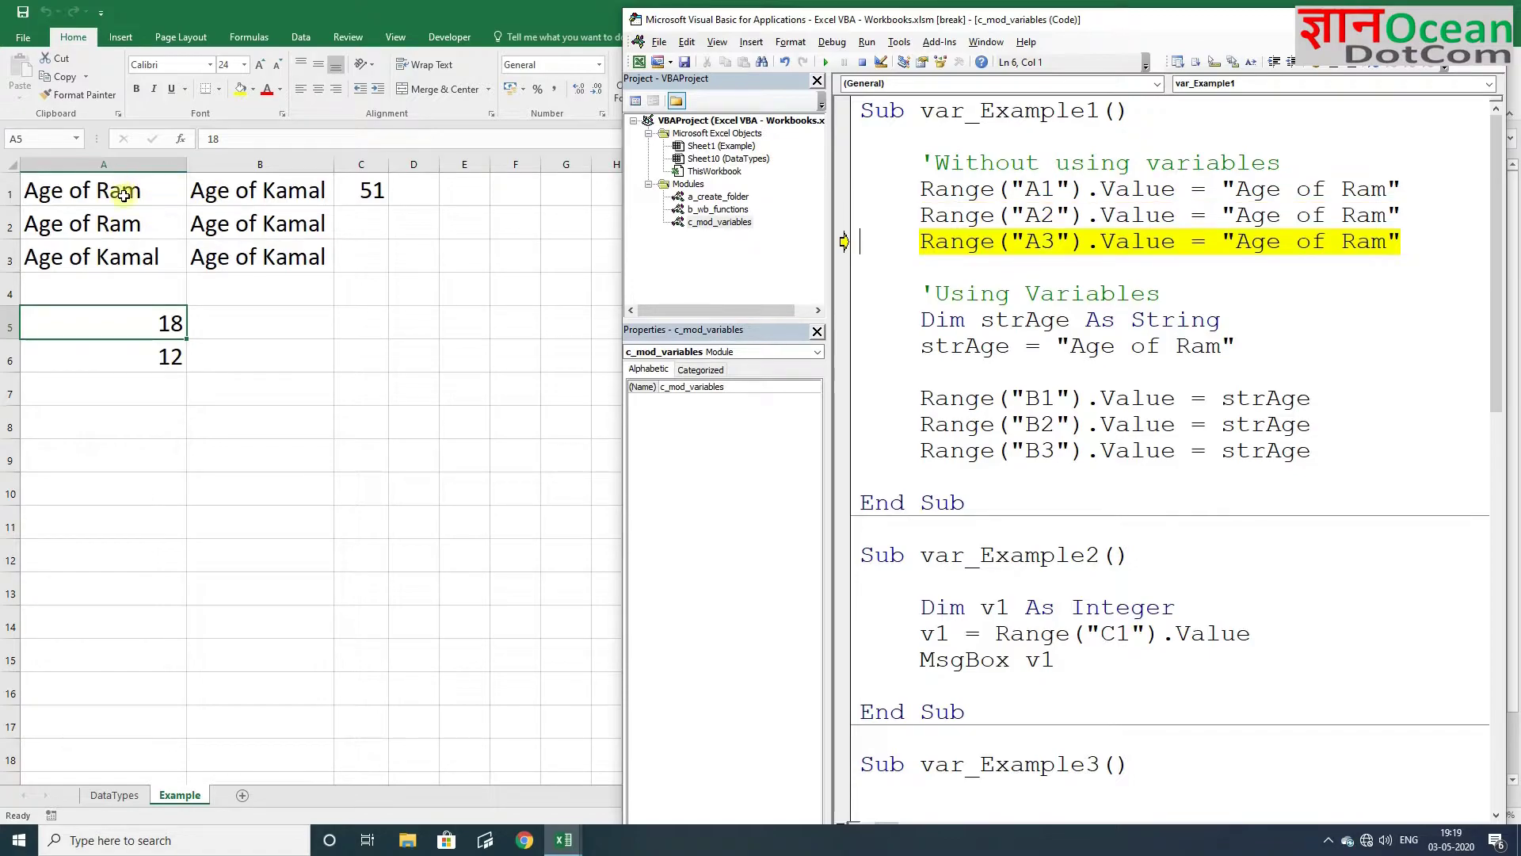
key("F8")
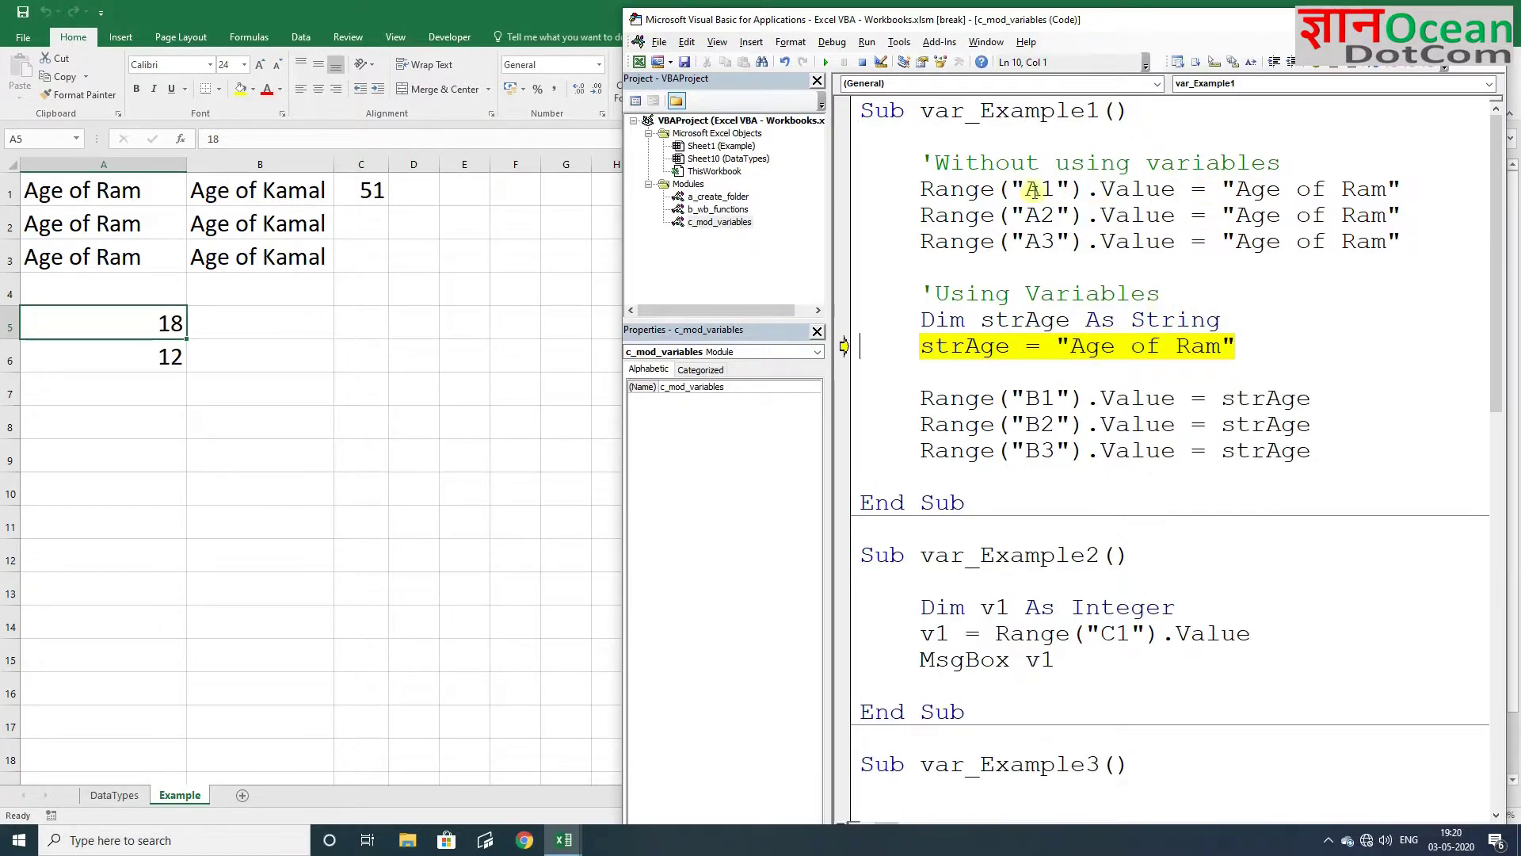
mouse_move(1135, 190)
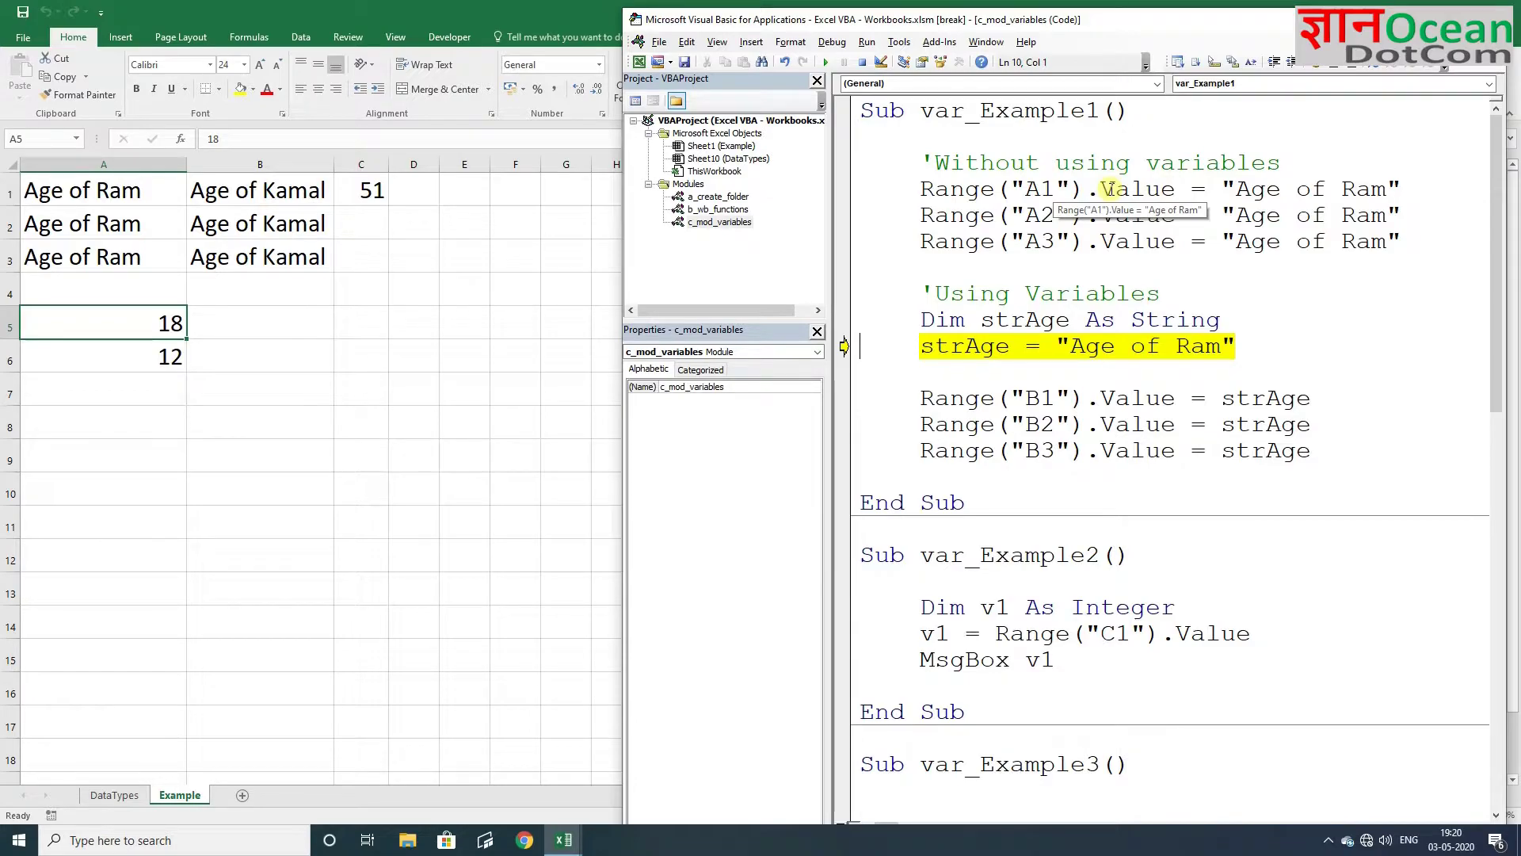
key("F8")
key("F8")
key("F8")
mouse_move(1135, 241)
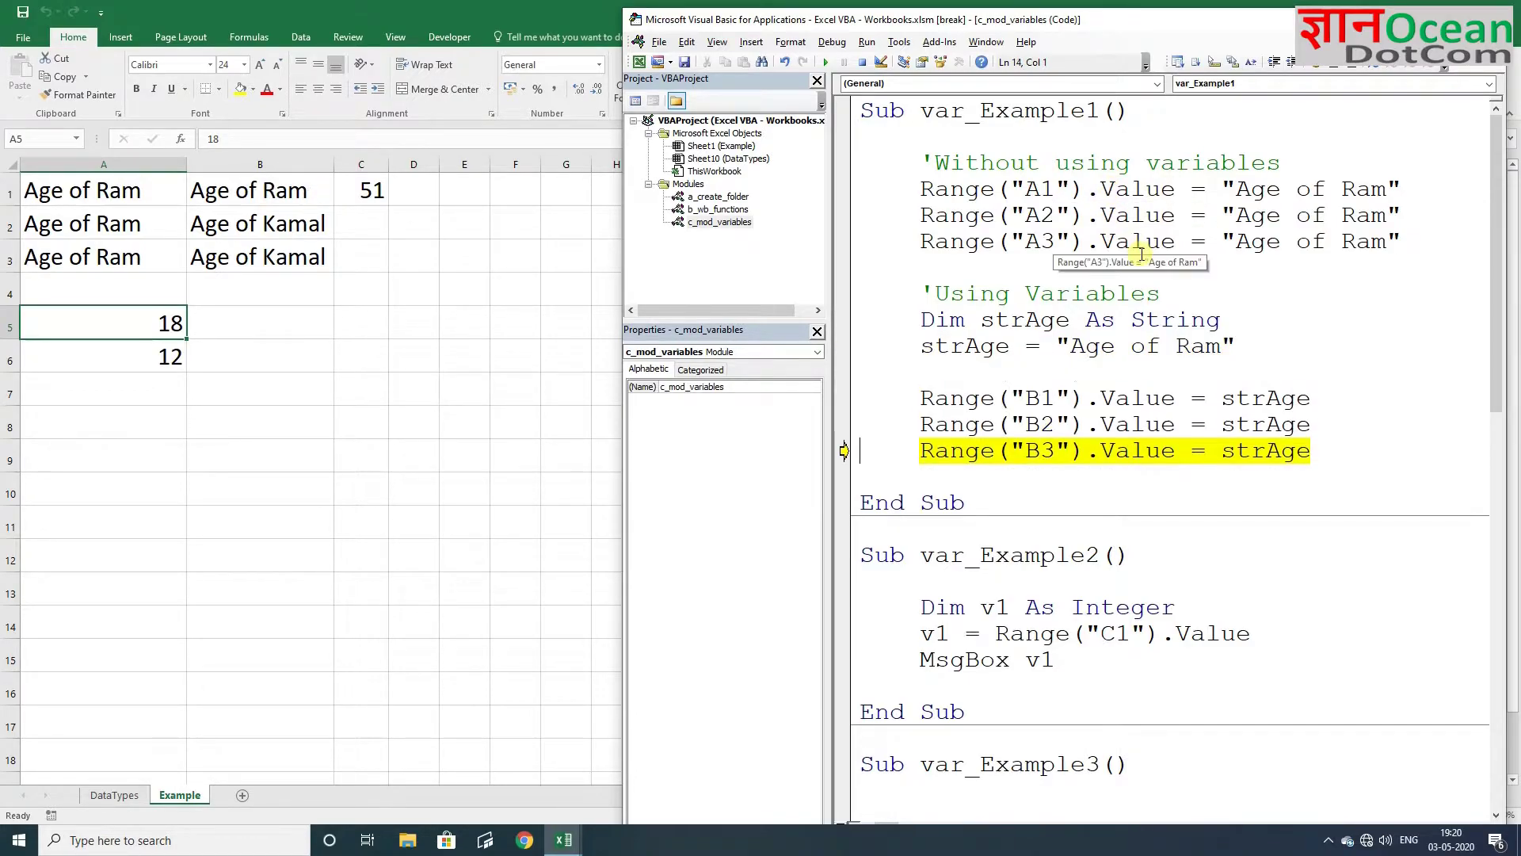
key("F8")
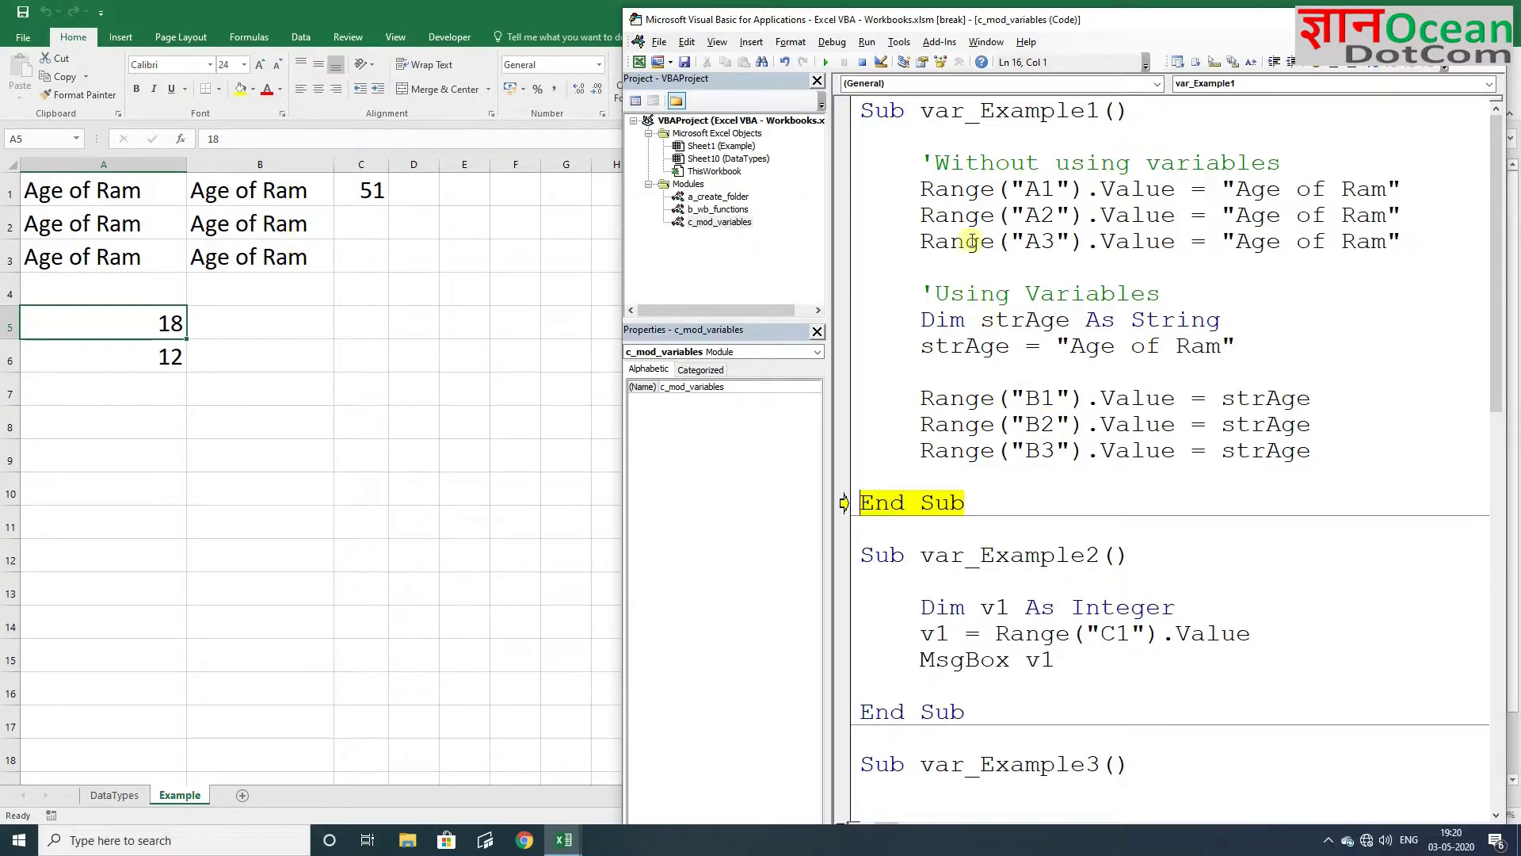
Finish the var_Example1 run and move the cursor into var_Example2
key("F8")
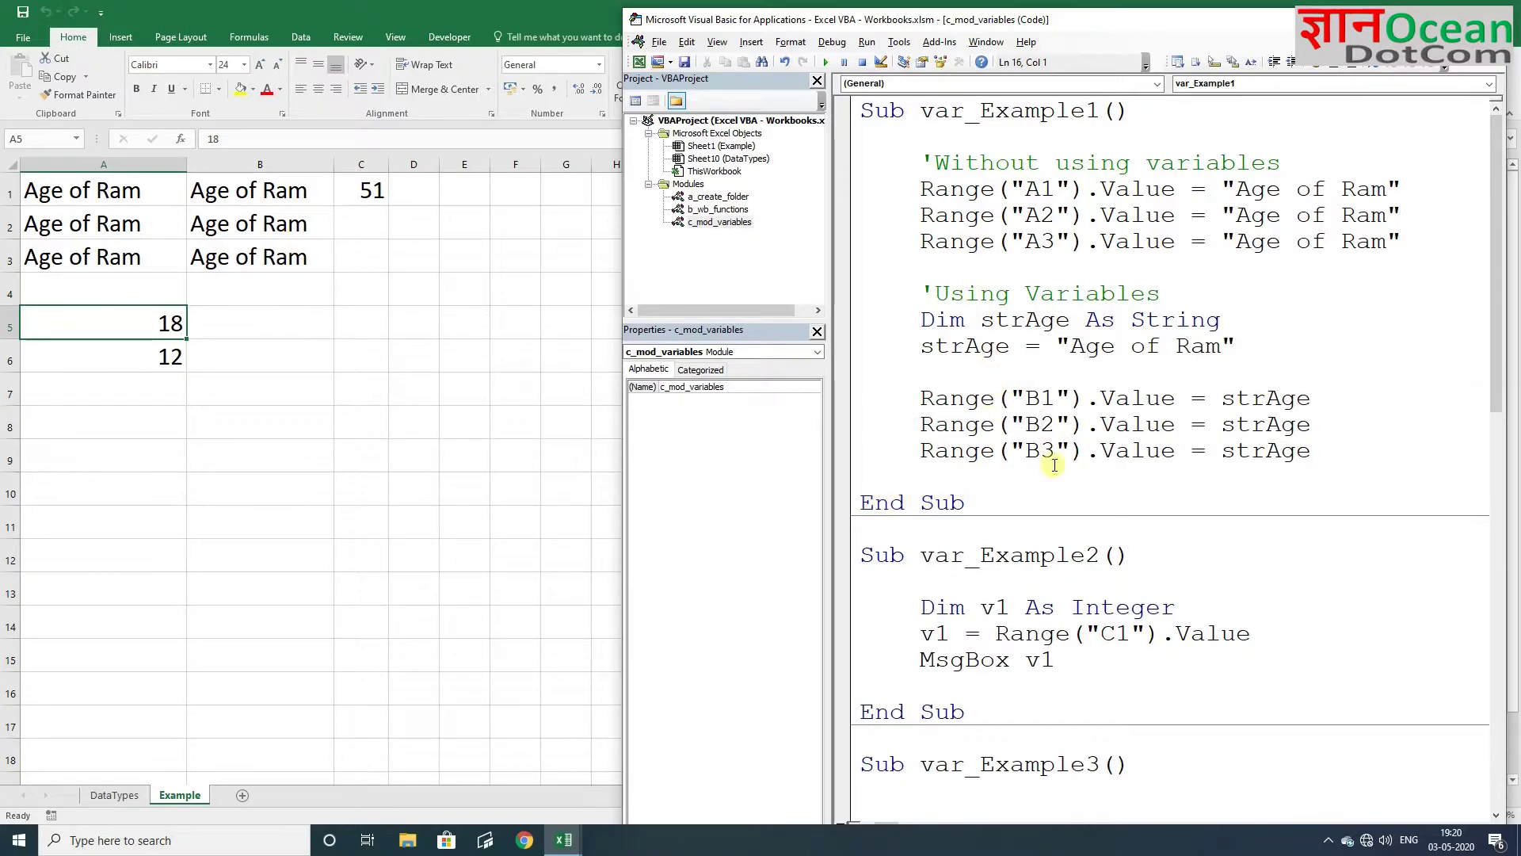
scroll(1065, 431, "down", 2)
scroll(1062, 404, "down", 1)
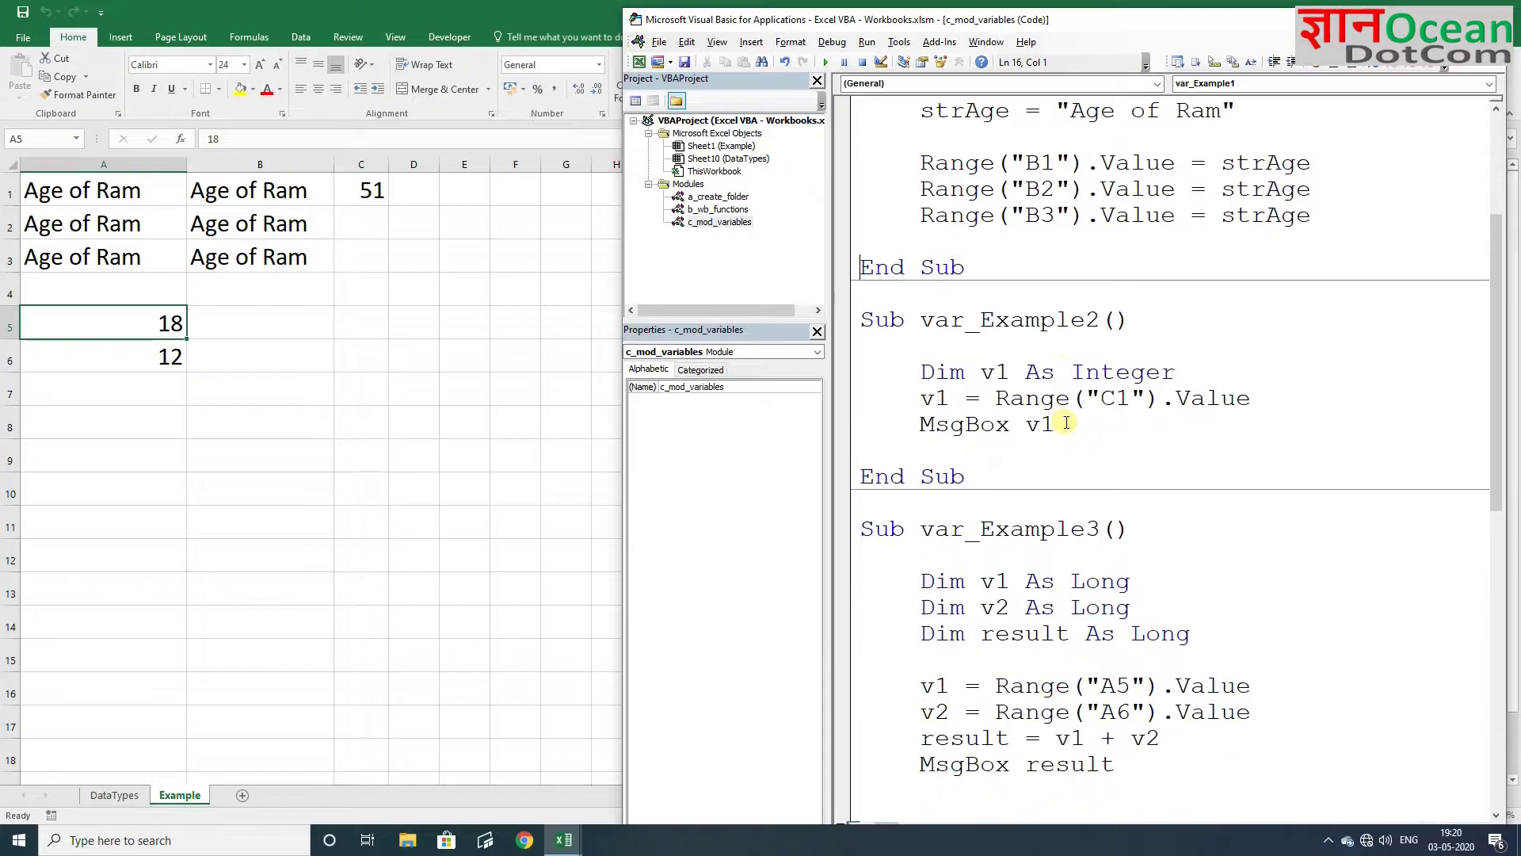
left_click(1064, 399)
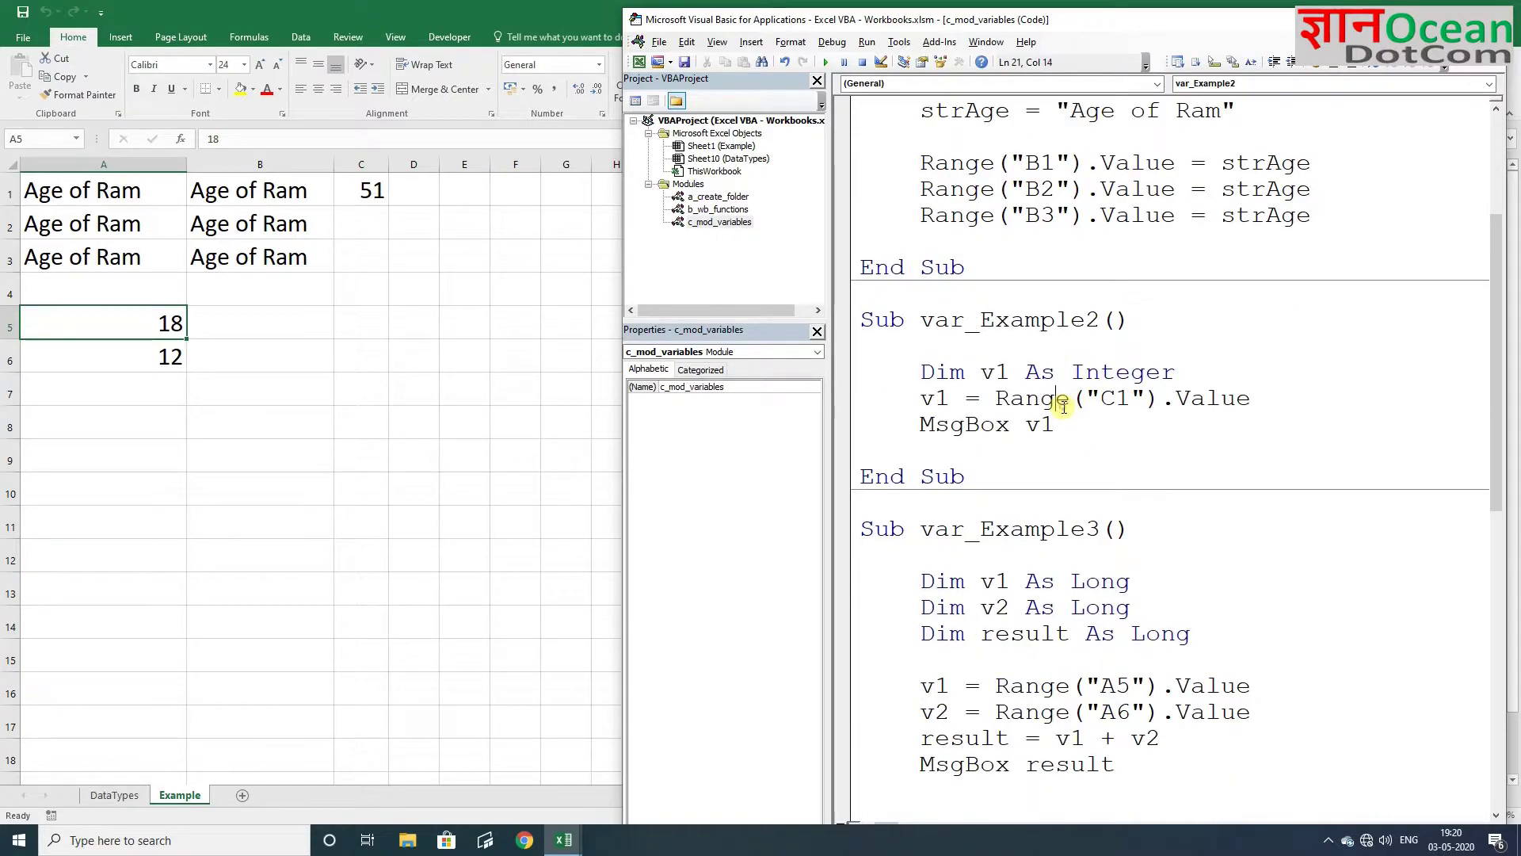
Check Byte's 0 to 255 range in the Variables table, then return to Example with the VBA editor
left_click(114, 795)
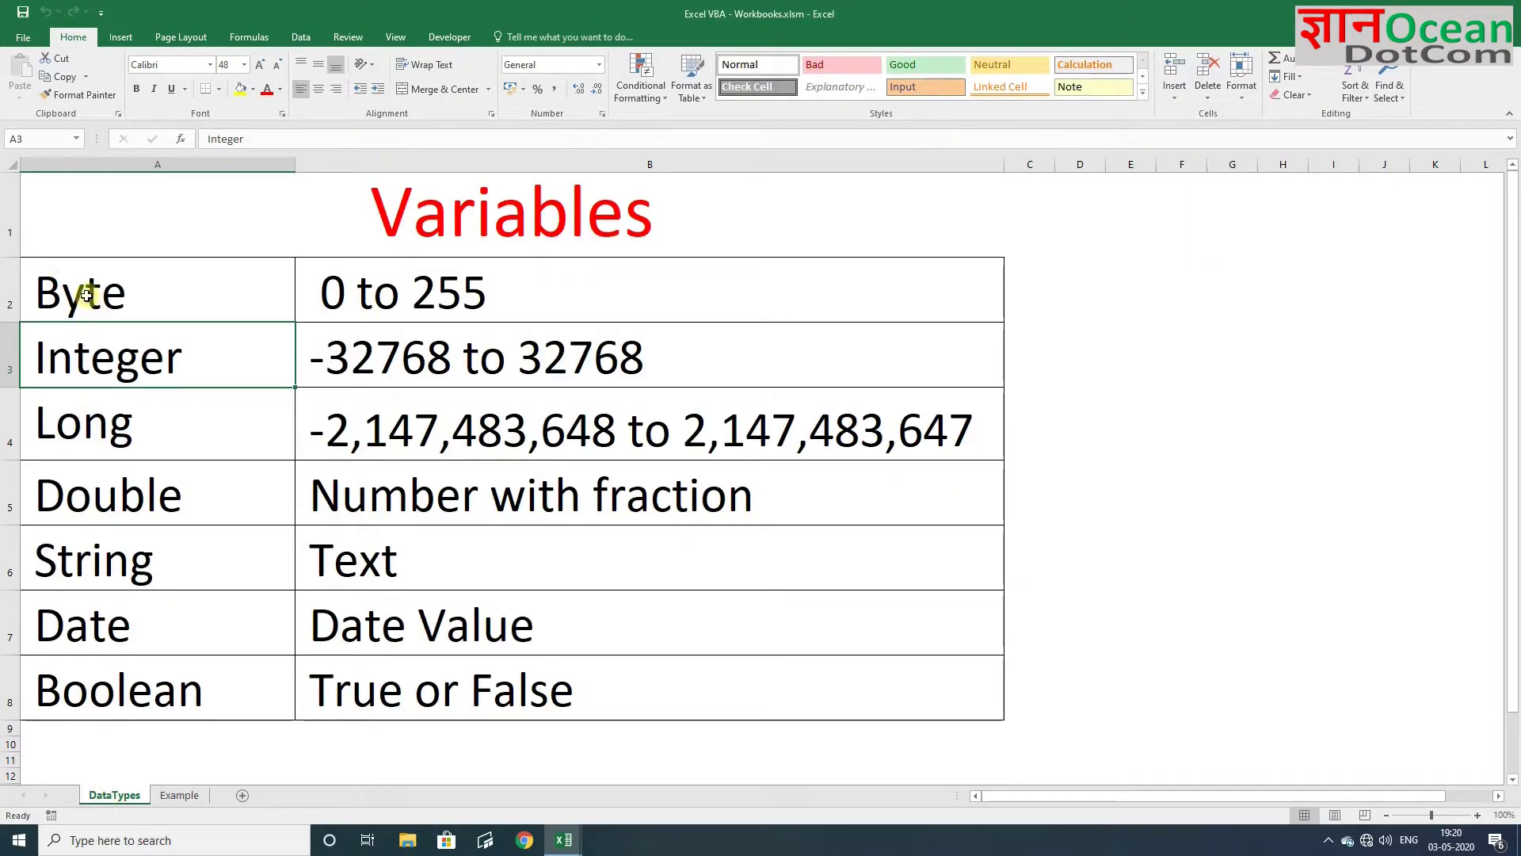
left_click(91, 298)
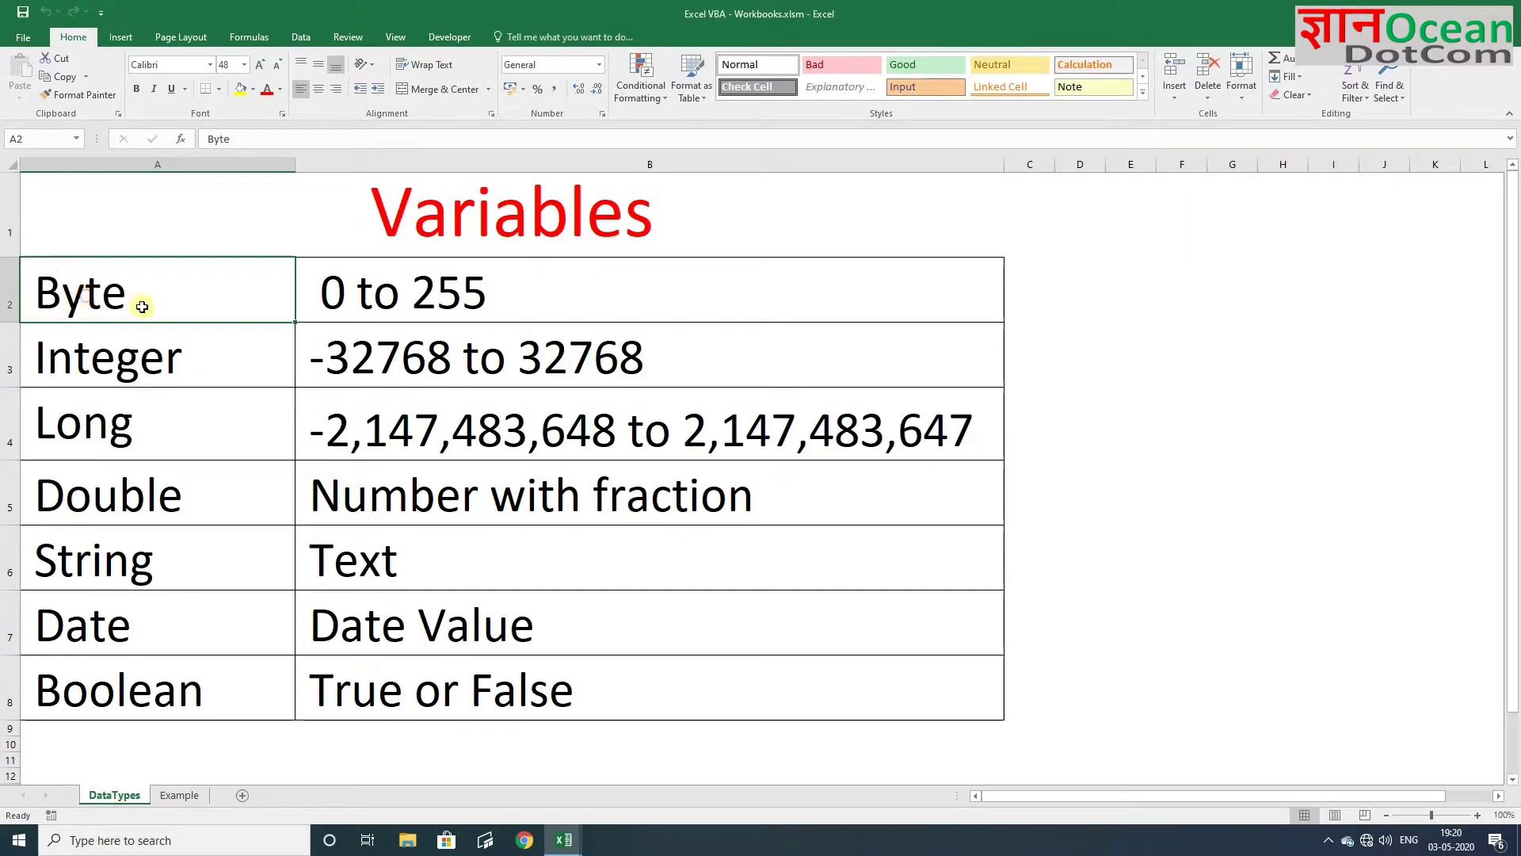
left_click(386, 298)
left_click(179, 795)
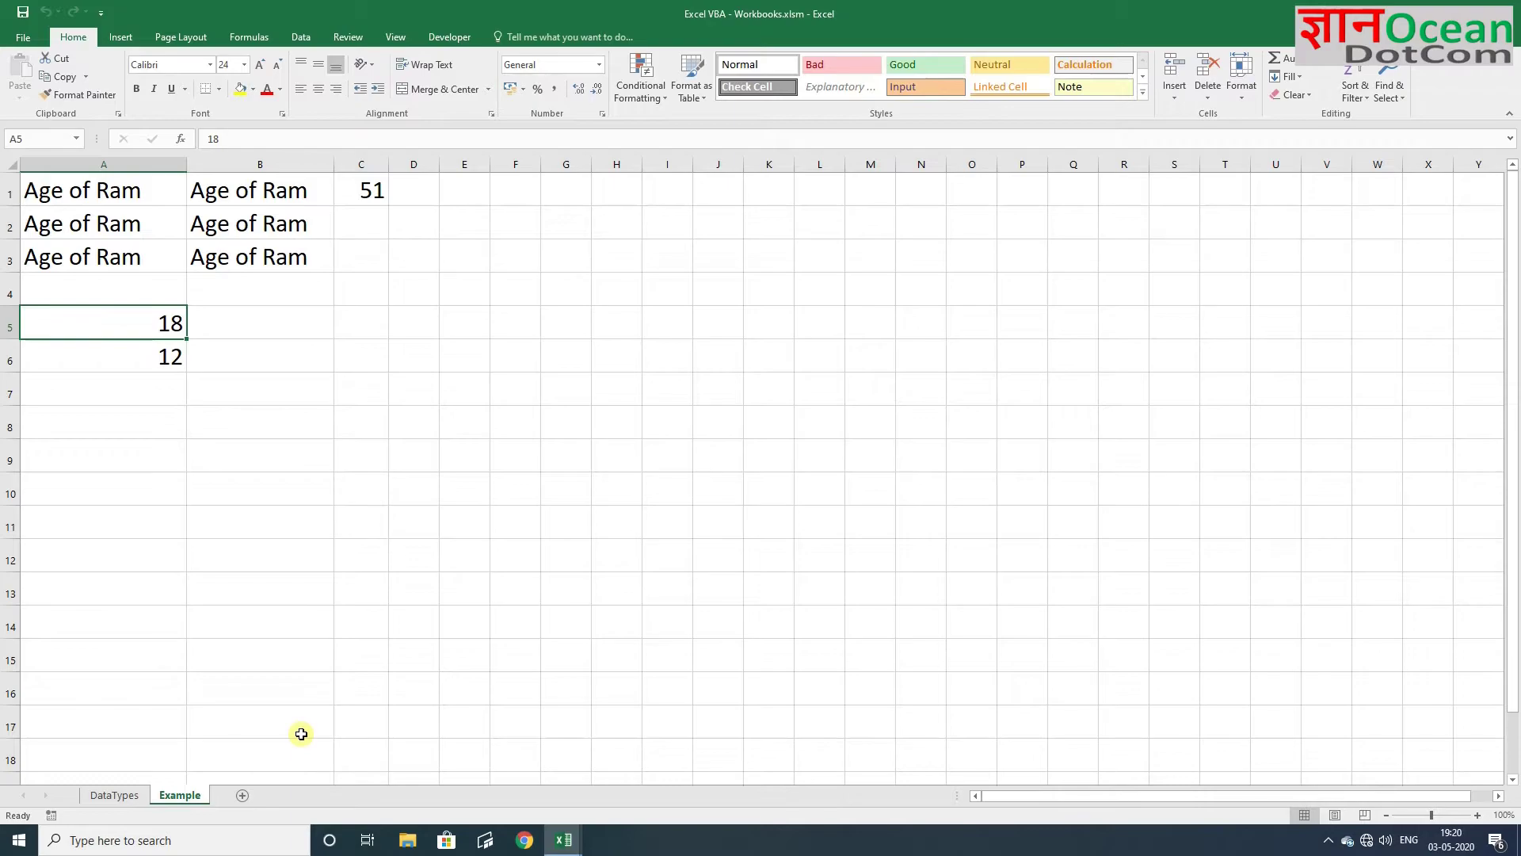
key("alt+F11")
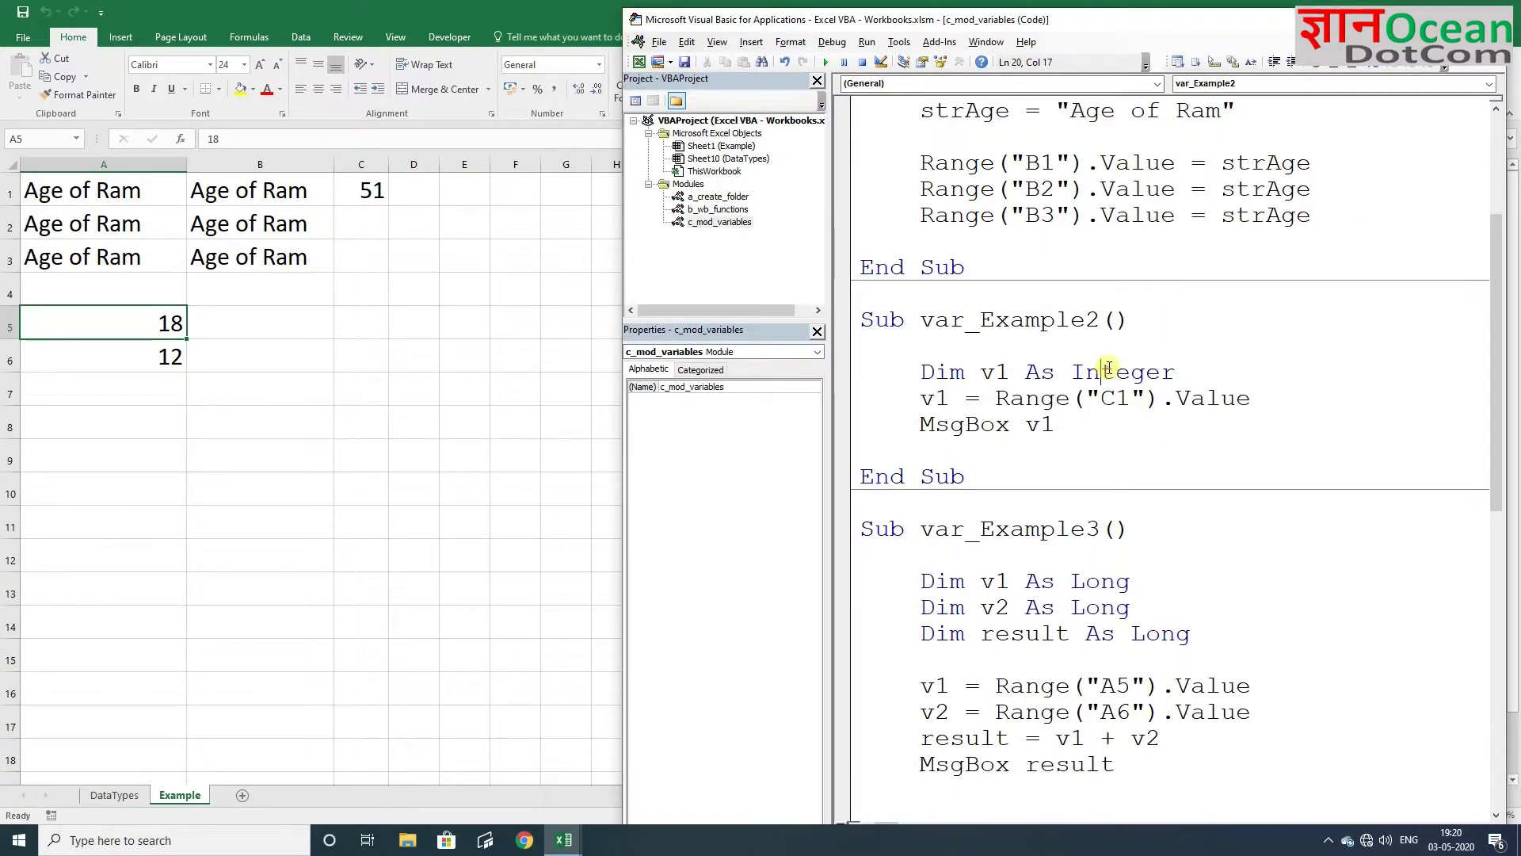
Change var_Example2's v1 declaration from Integer to Byte
double_click(1108, 371)
type("B")
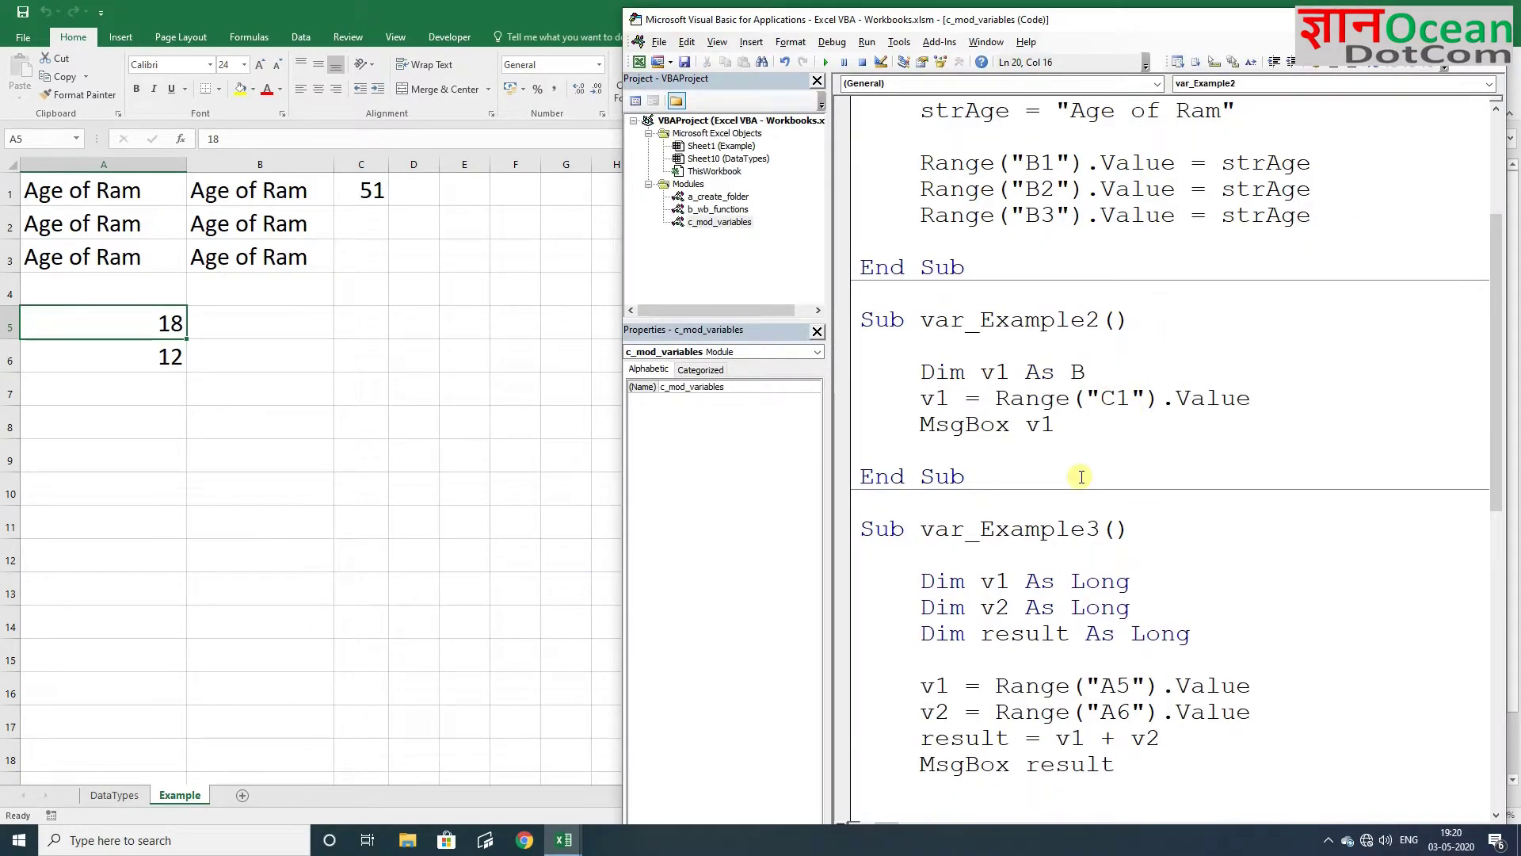
type("yte")
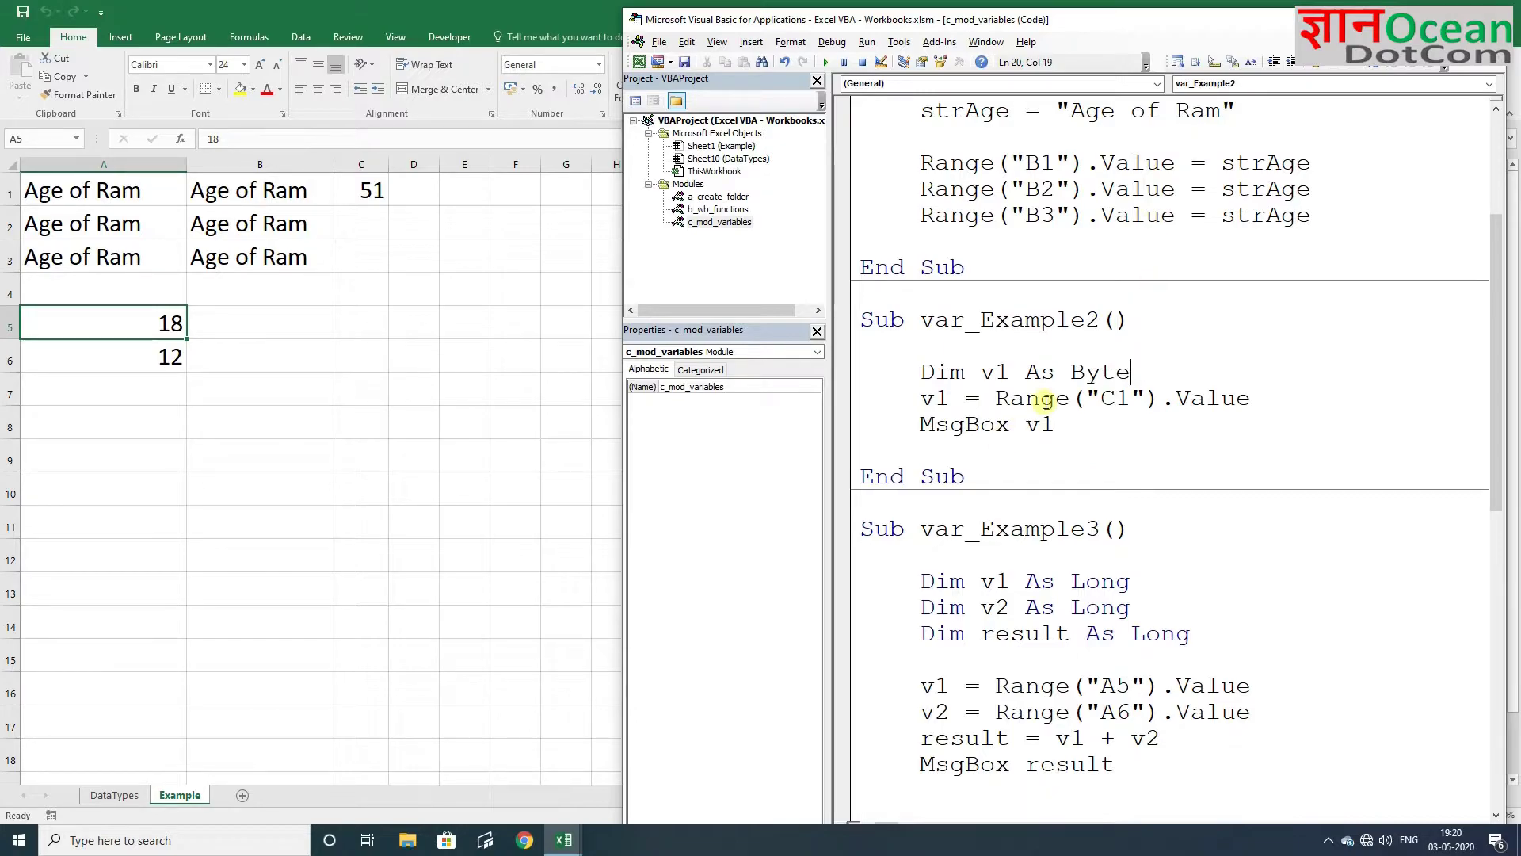
left_click(1042, 398)
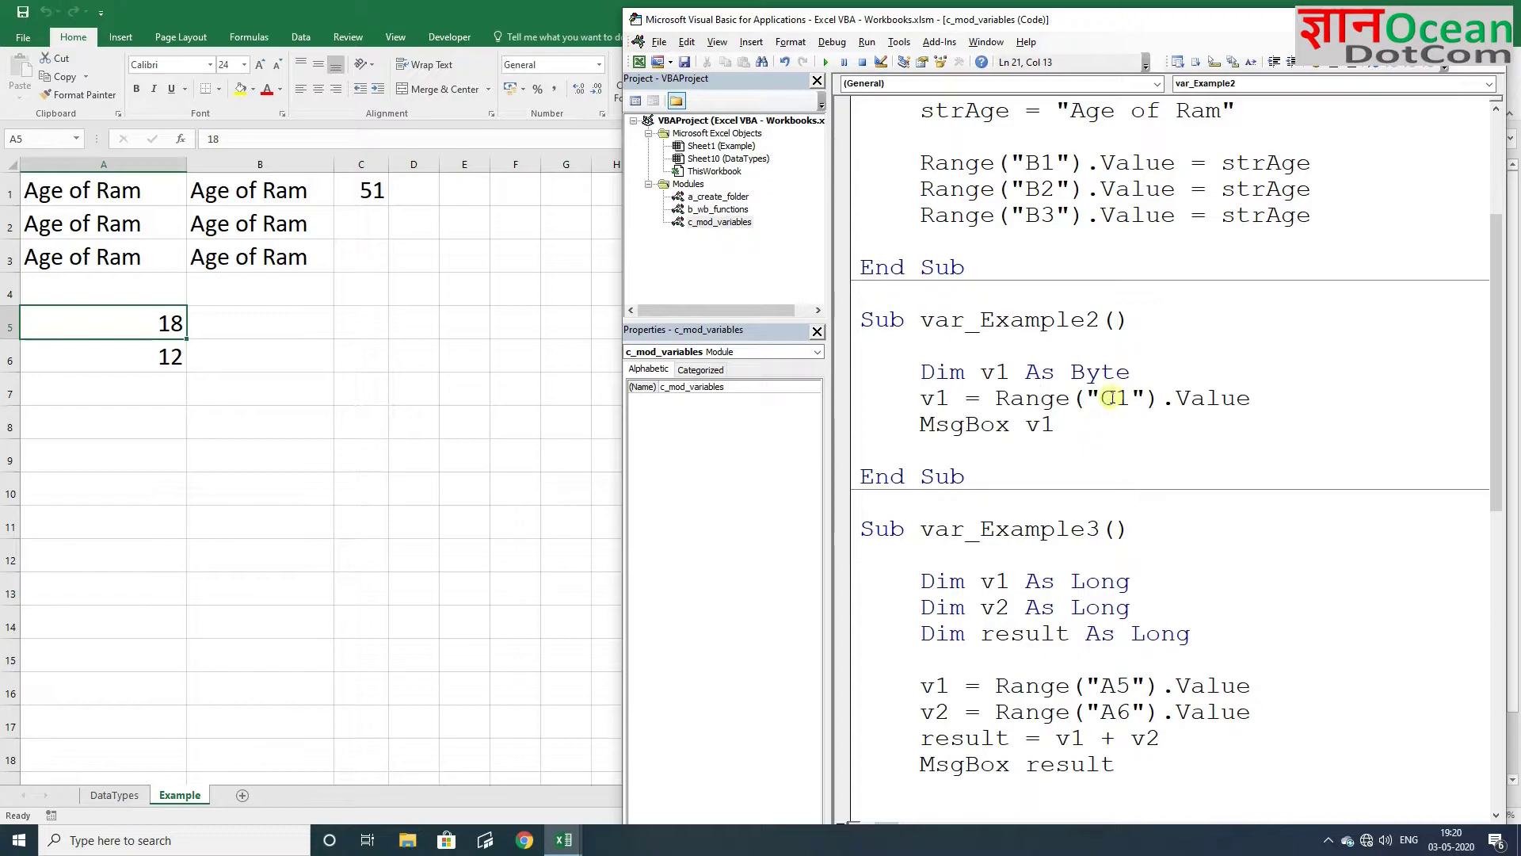
Run var_Example2 to show 51 in a message box, then select cell C1
double_click(933, 398)
left_click(970, 398)
key("F8")
key("F8")
key("F8")
mouse_move(934, 398)
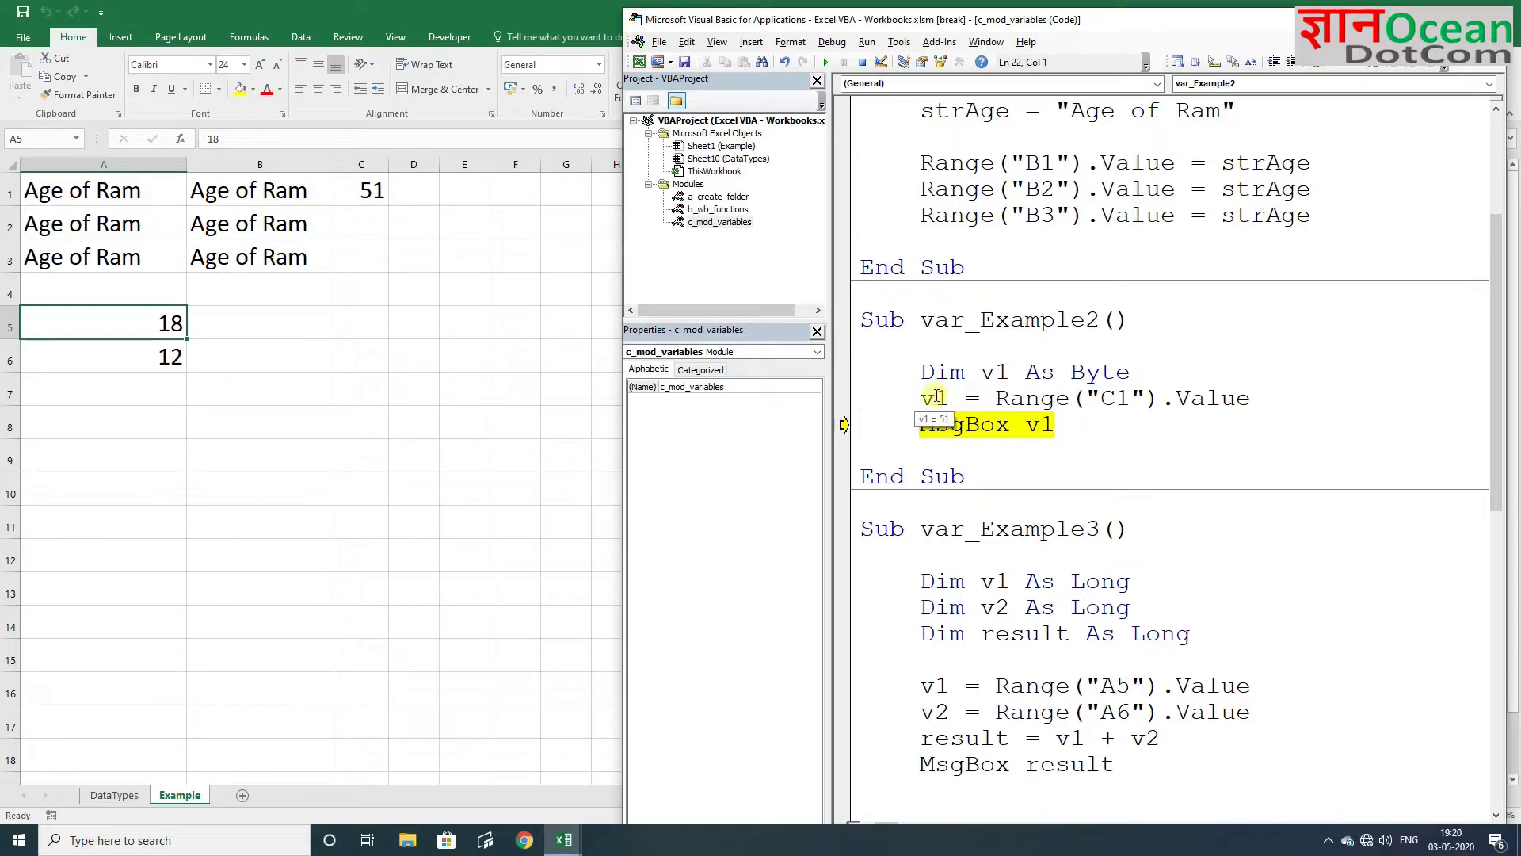
key("F8")
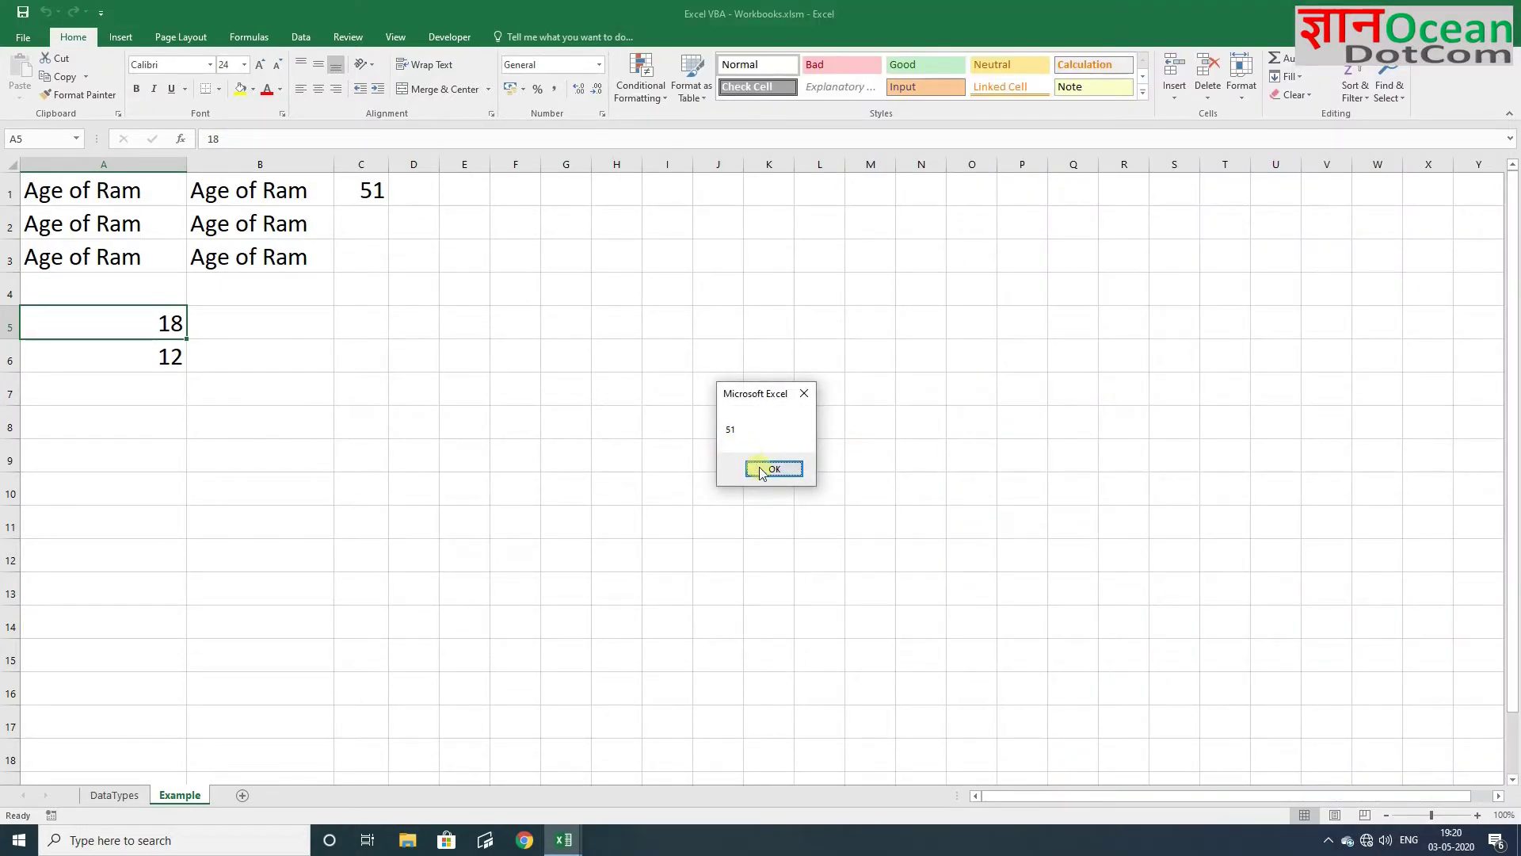
left_click(760, 470)
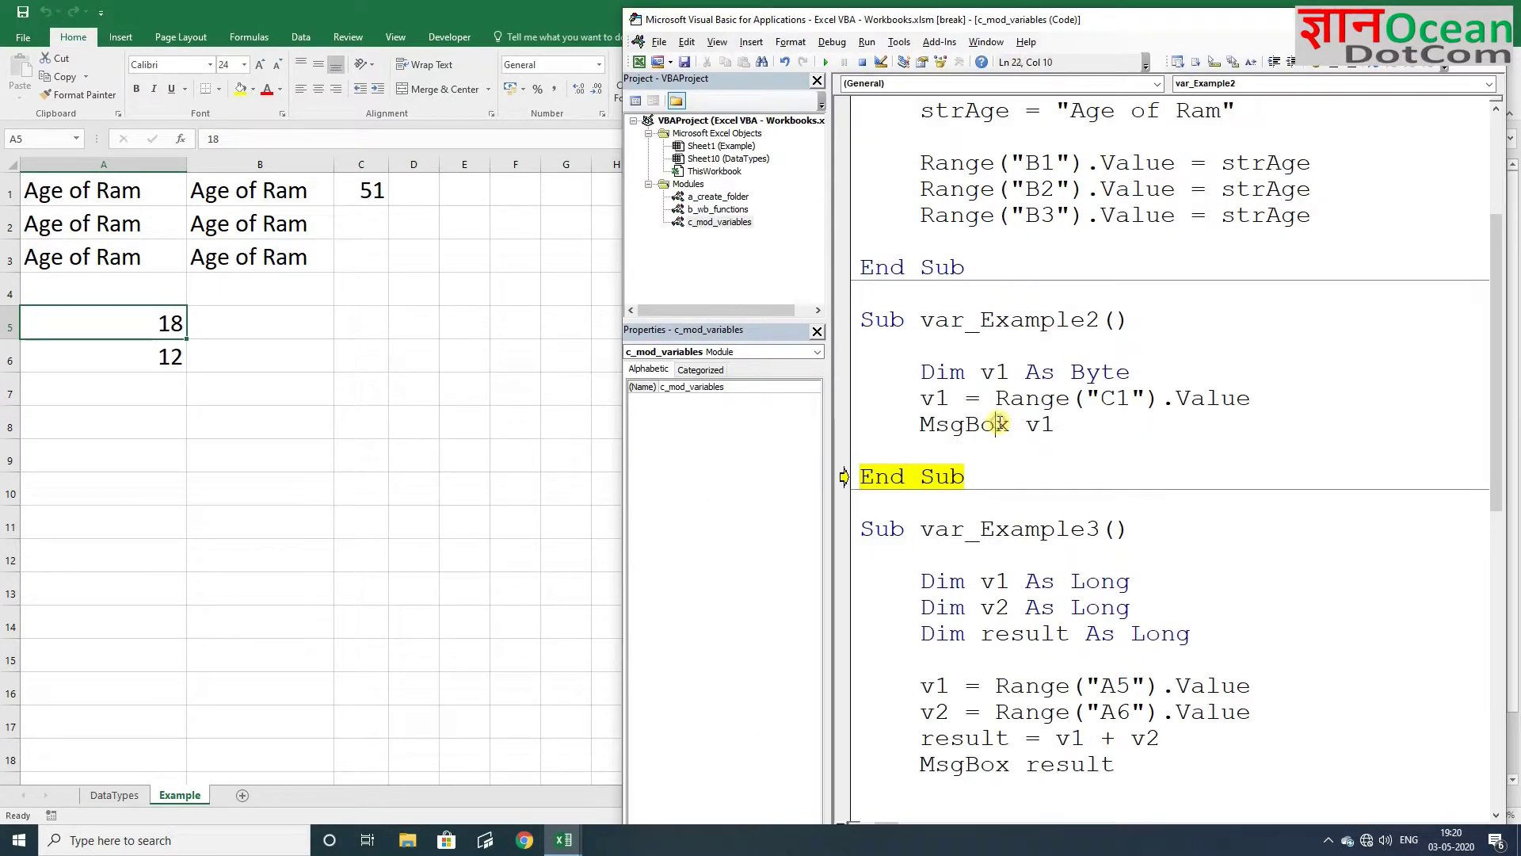
key("F8")
left_click(365, 191)
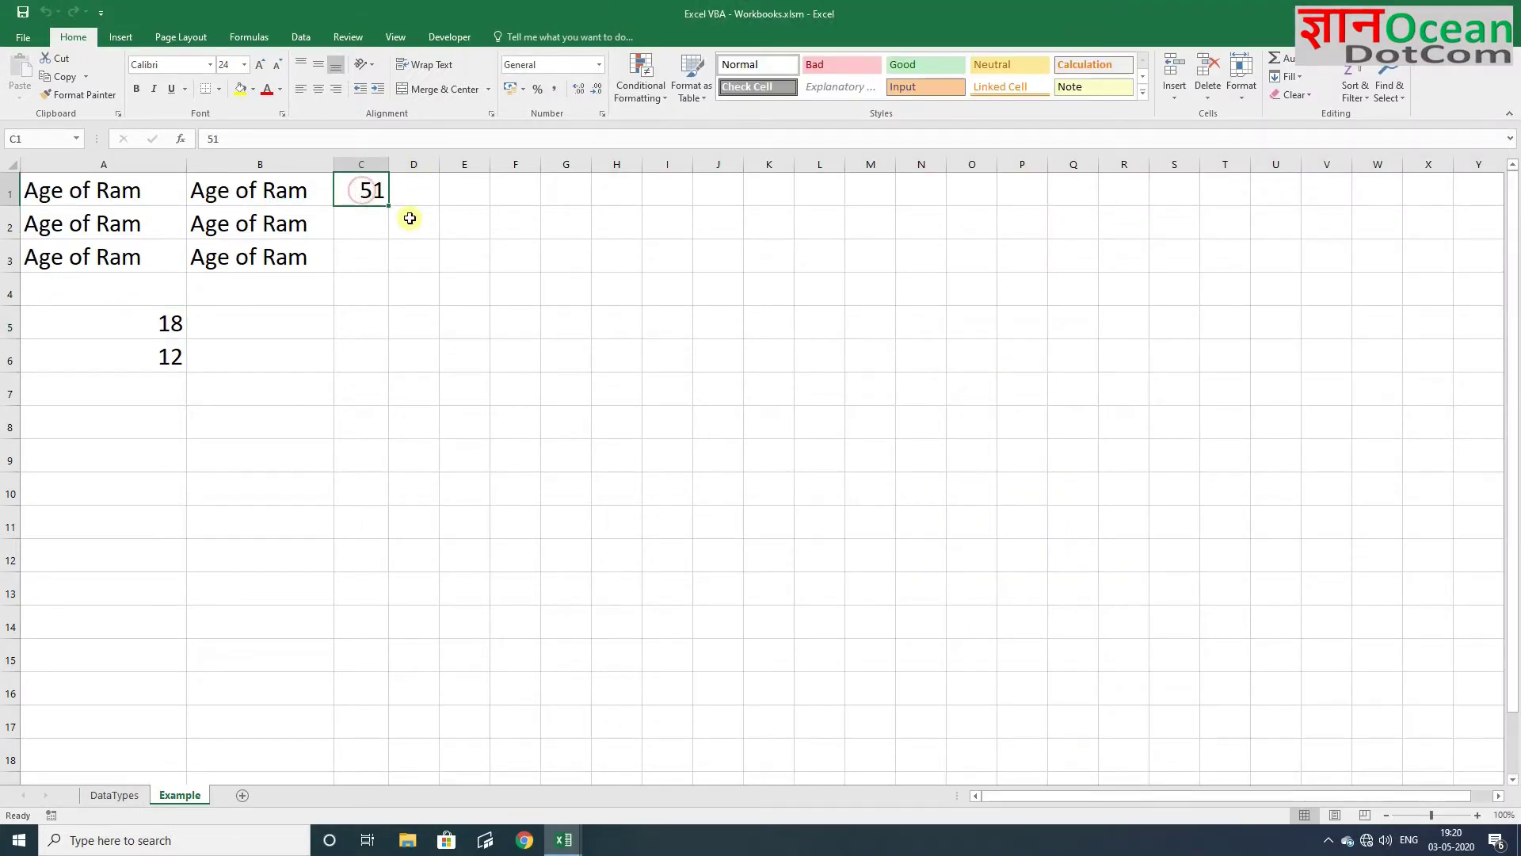
Enter 256 in C1, rerun var_Example2 and debug the resulting Overflow error
type("256")
left_click(409, 218)
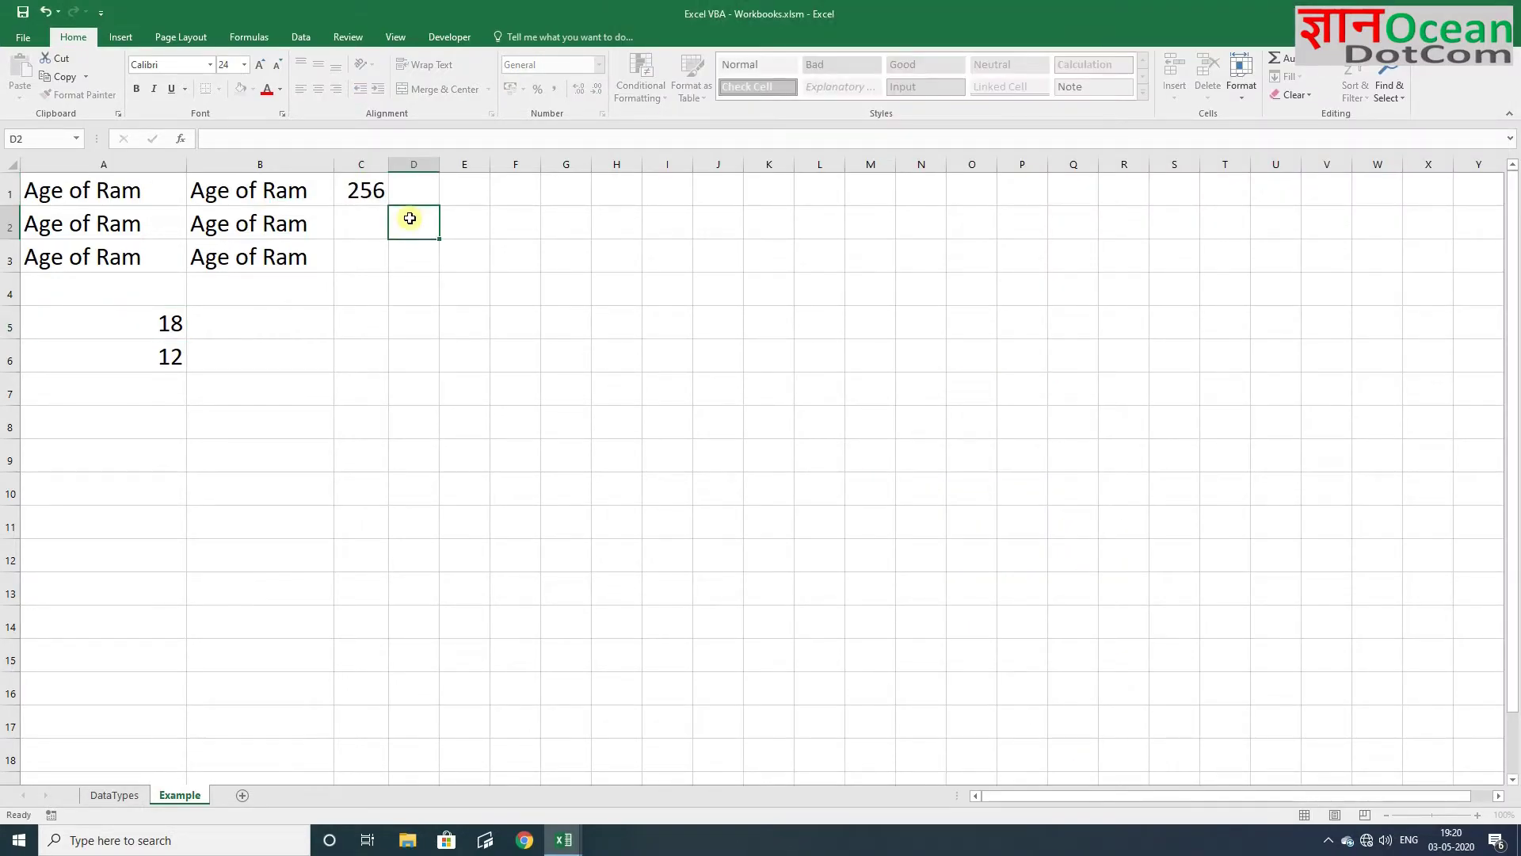
left_click(364, 190)
key("alt+F11")
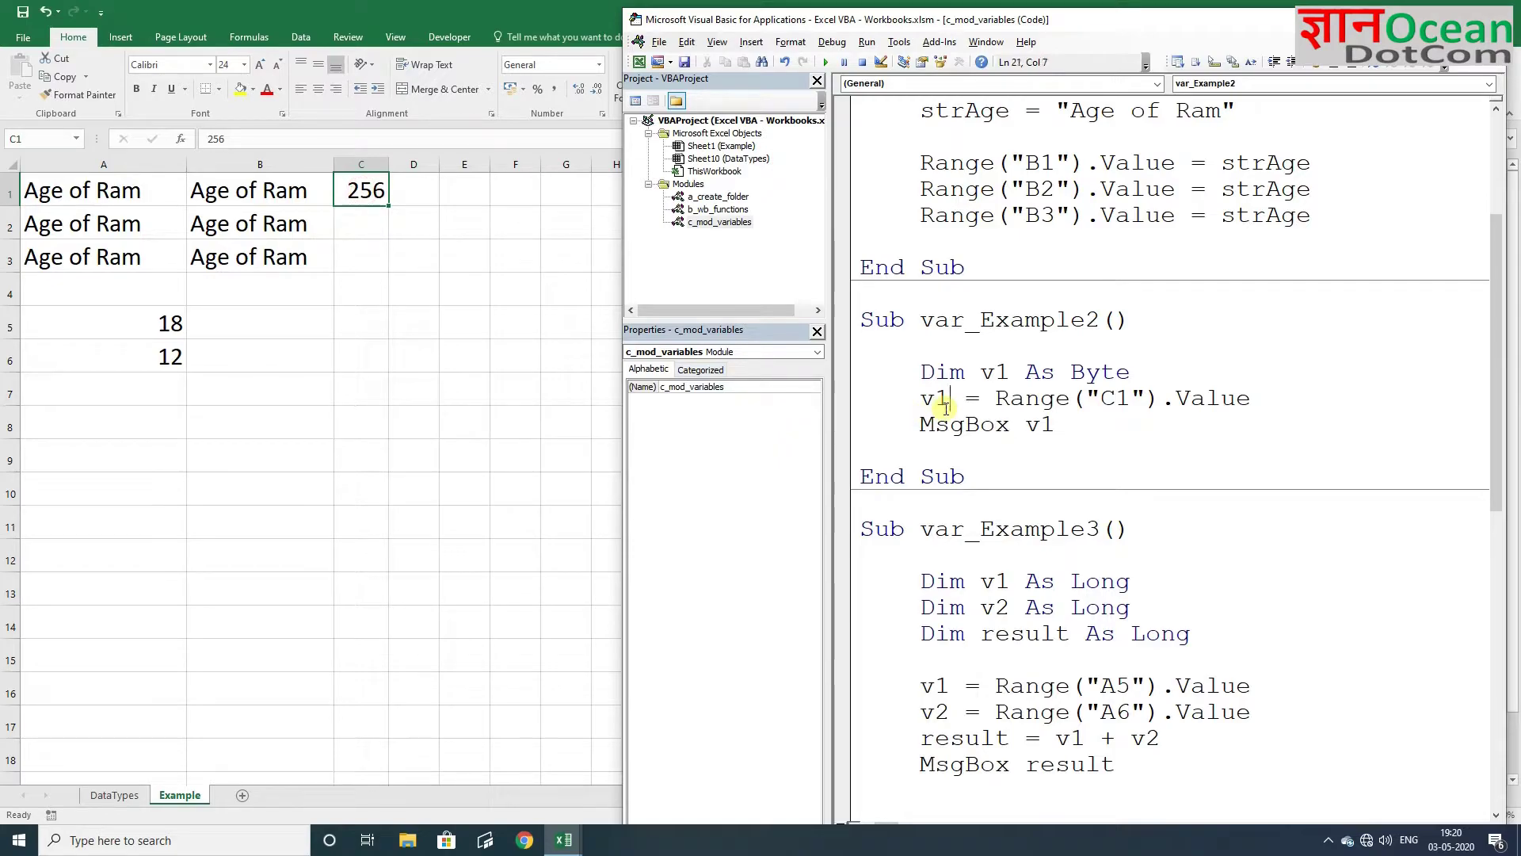
key("F5")
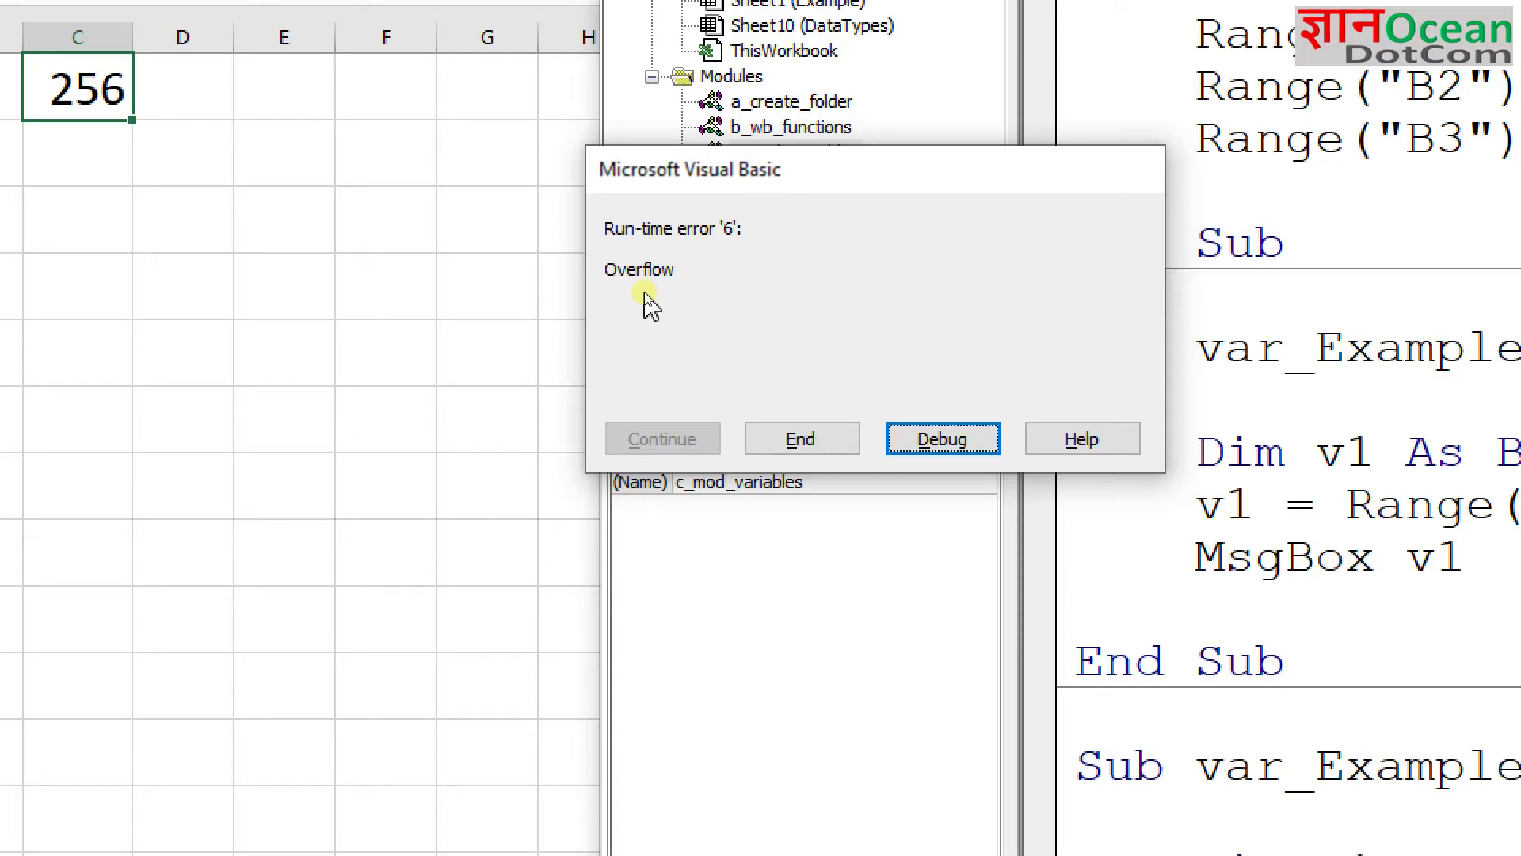
left_click(931, 441)
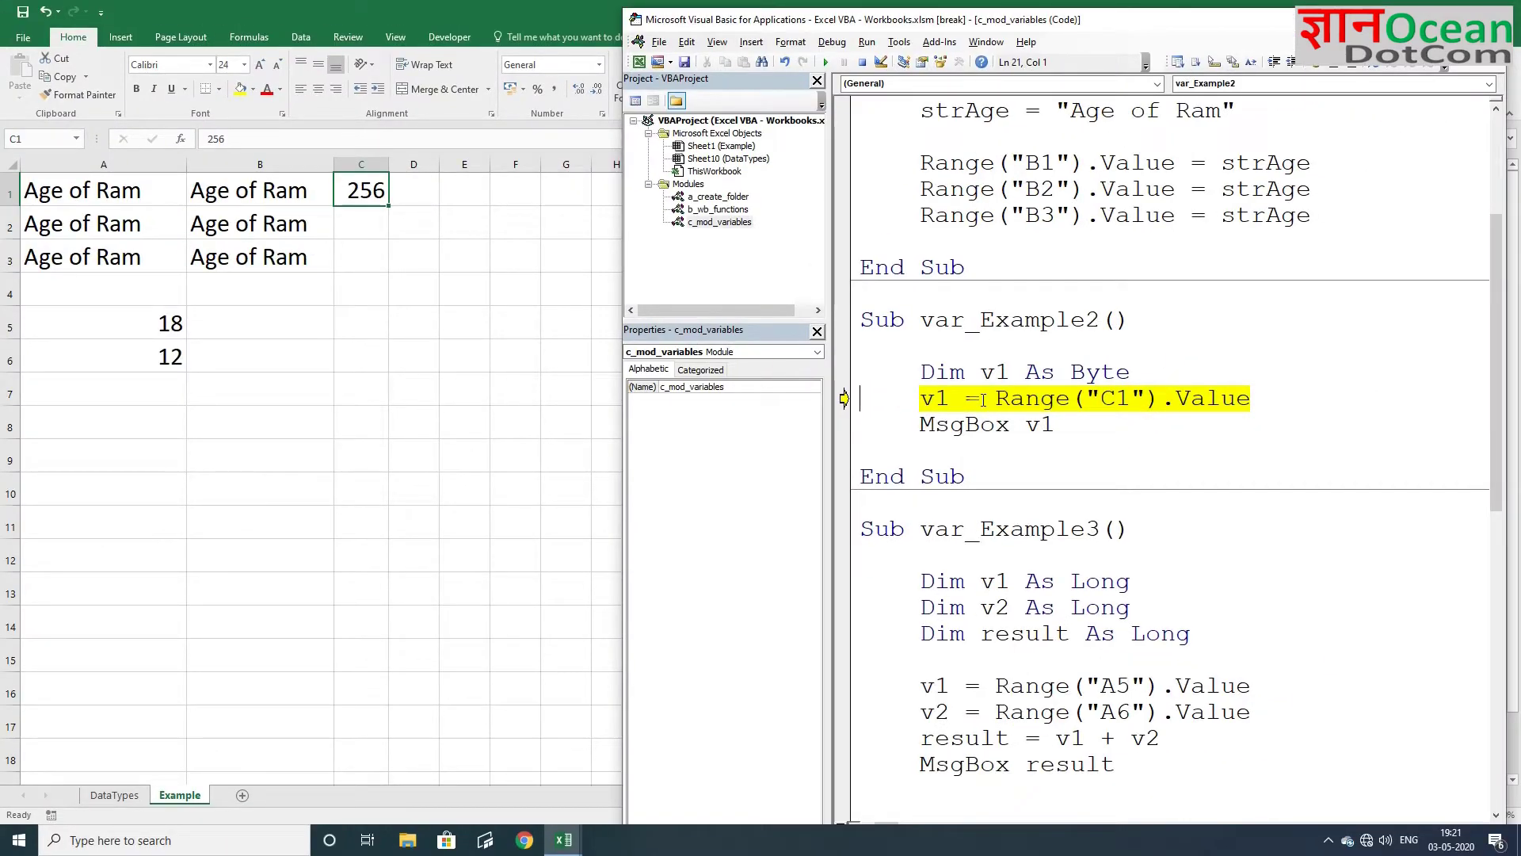
Change v1's type from Byte to Integer and reset the paused macro
double_click(1082, 372)
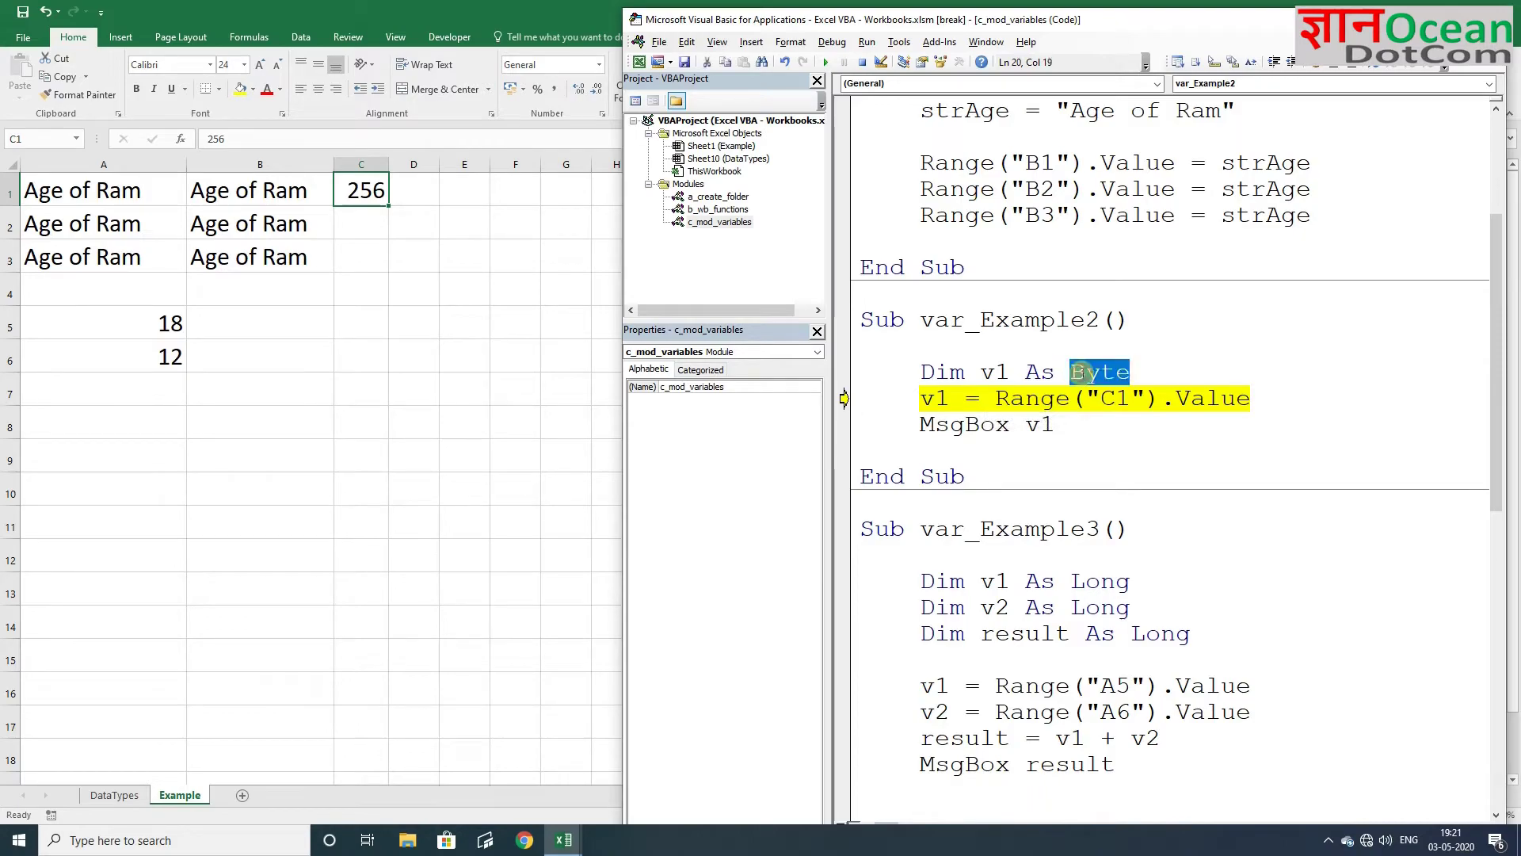
type("int")
type("eger")
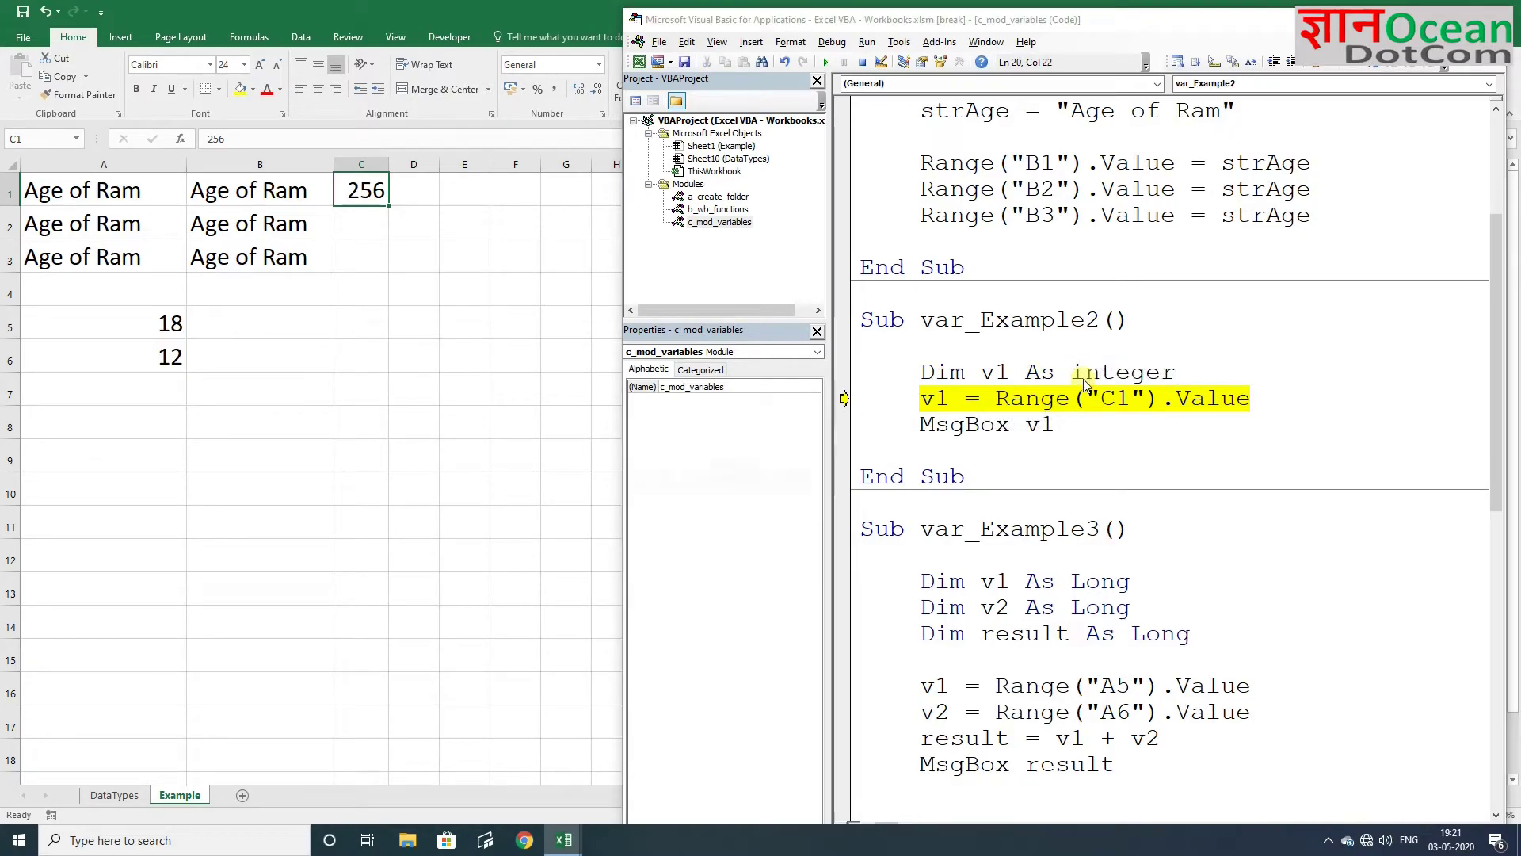
key("Down")
key("Return")
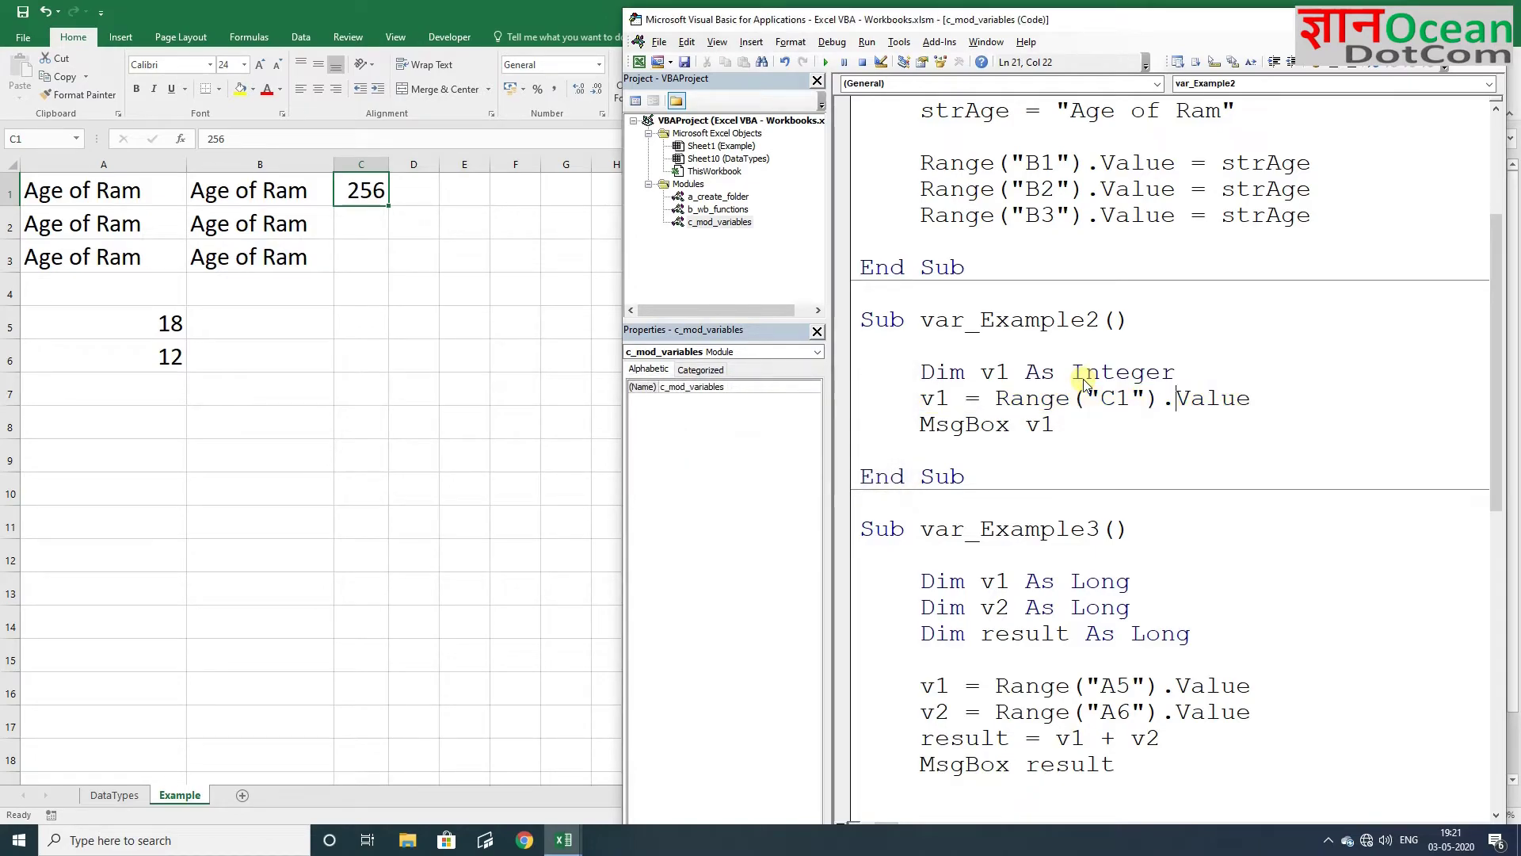
Step through var_Example2 to display 256 in a message box and finish
key("F8")
key("F8")
key("F8")
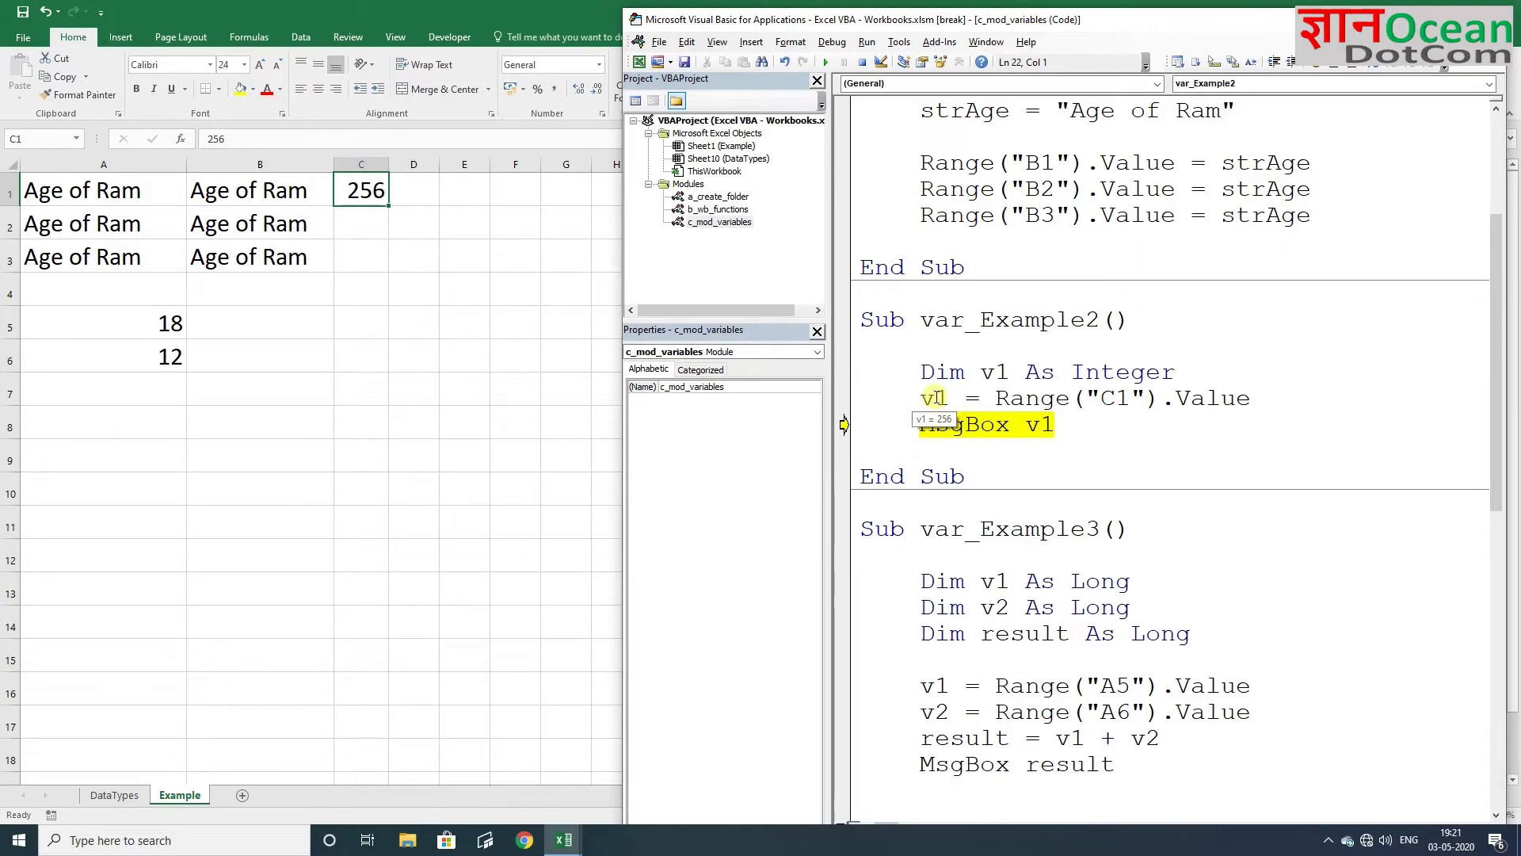
key("F8")
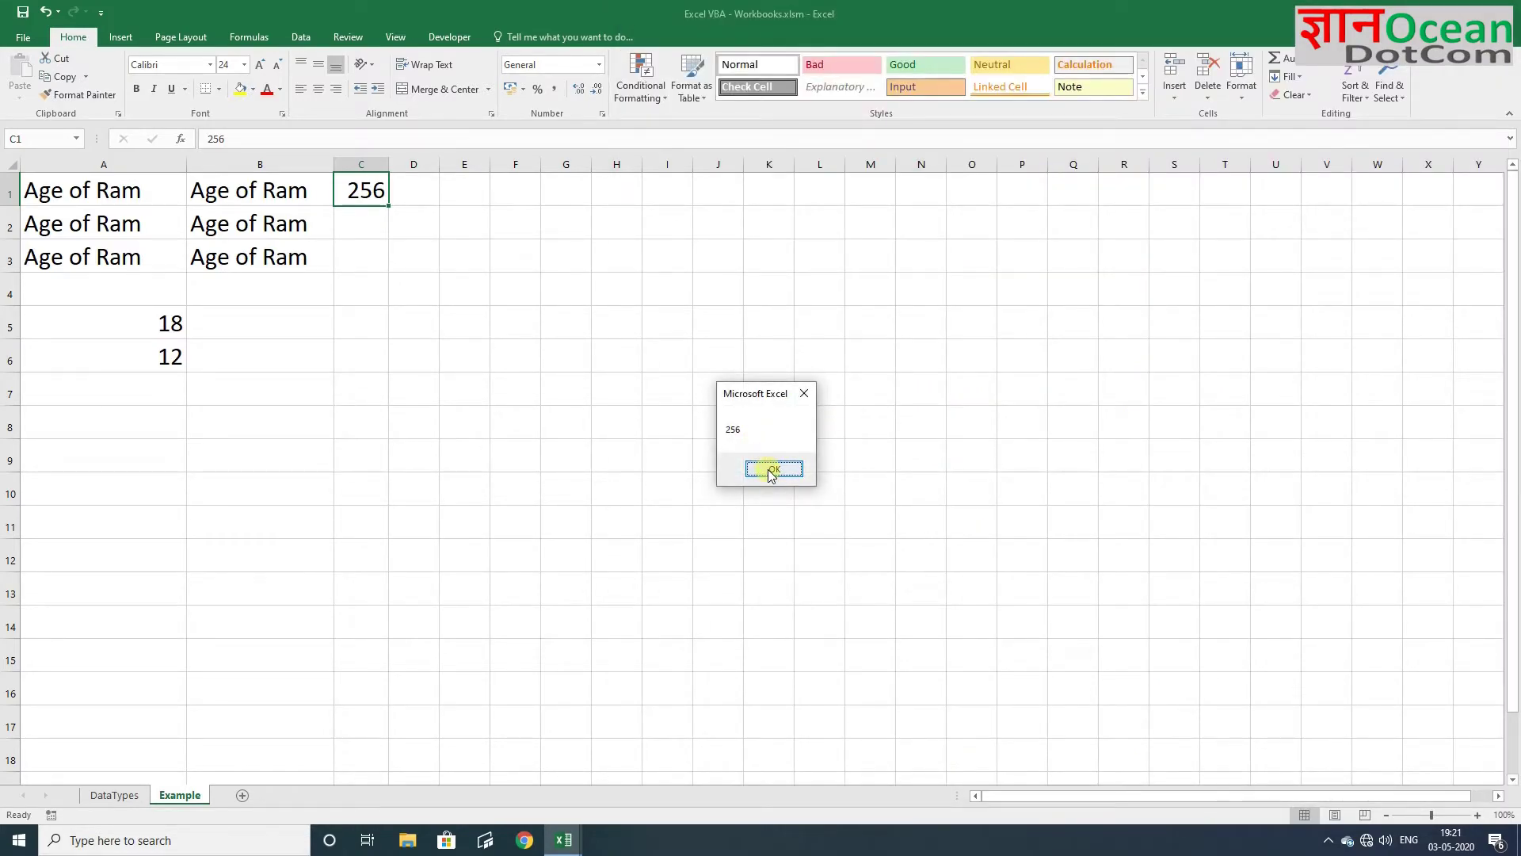
left_click(772, 469)
key("F8")
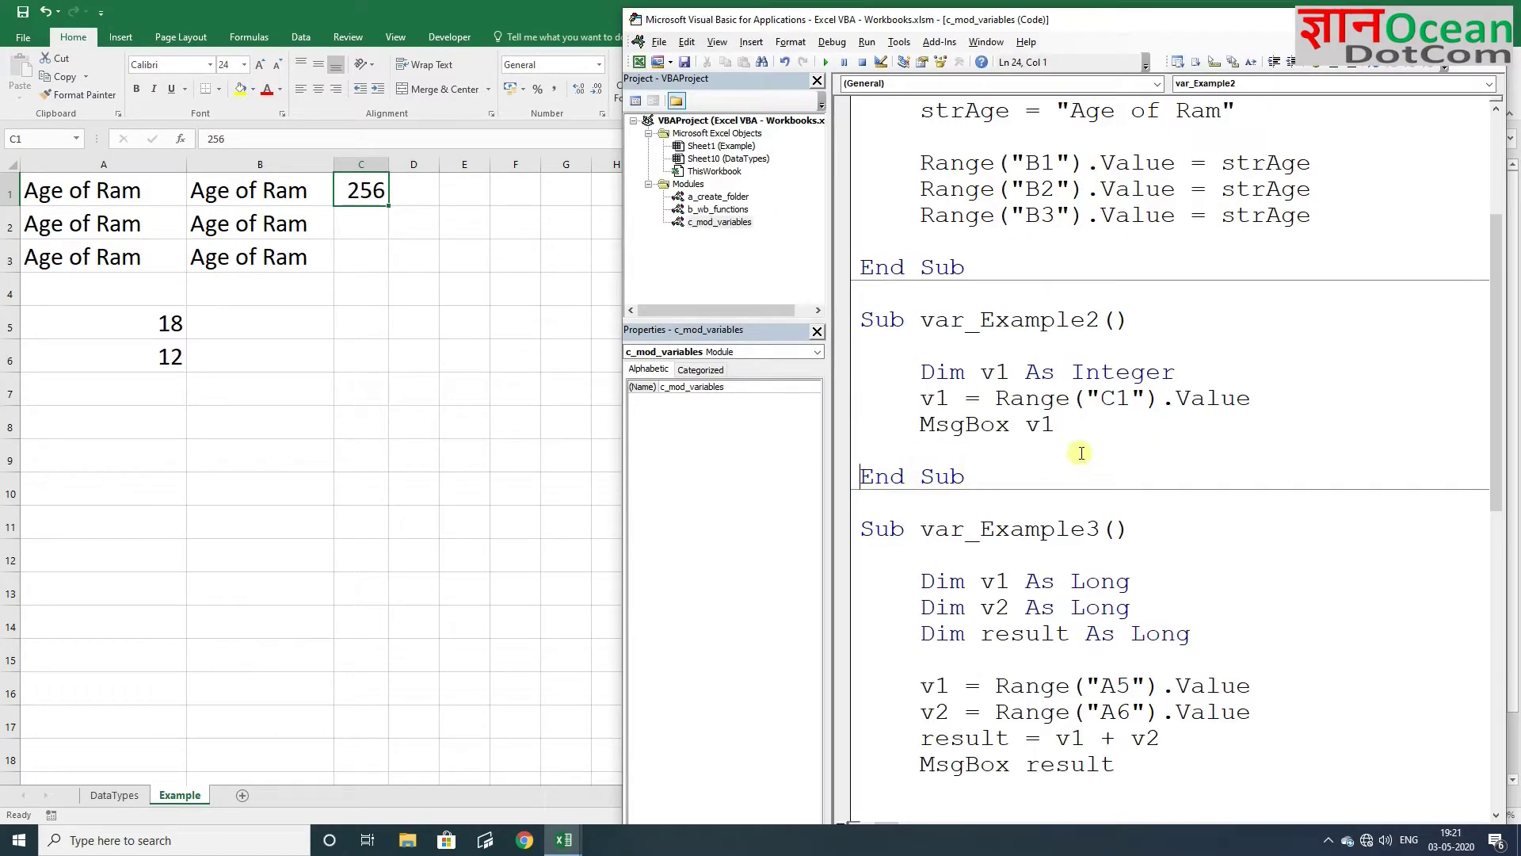
scroll(1081, 453, "down", 2)
scroll(1081, 447, "down", 1)
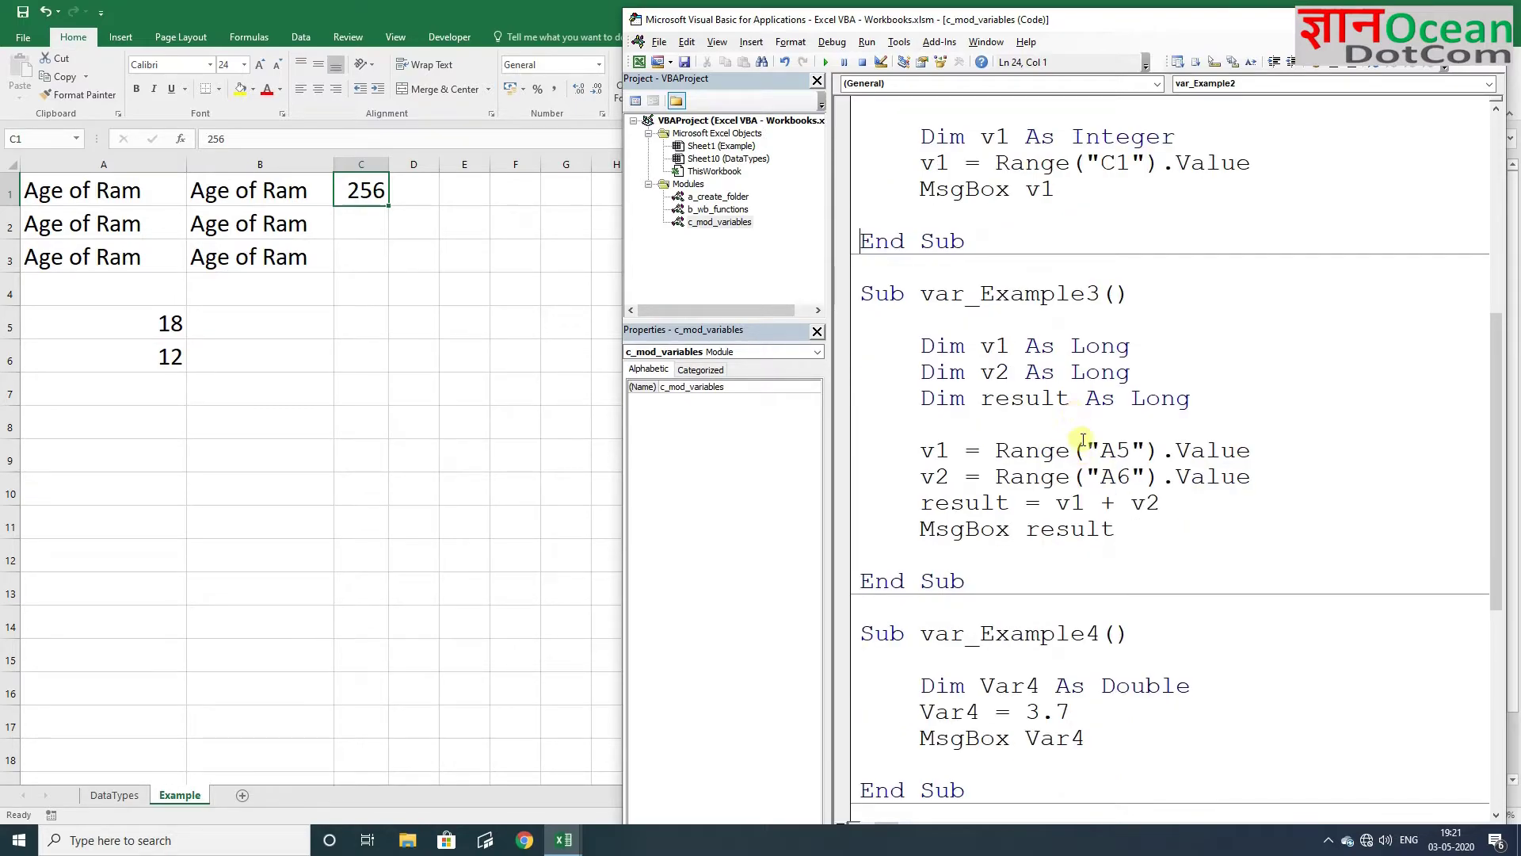
Change var_Example3's v1 and v2 declarations from Long to Integer
double_click(1083, 346)
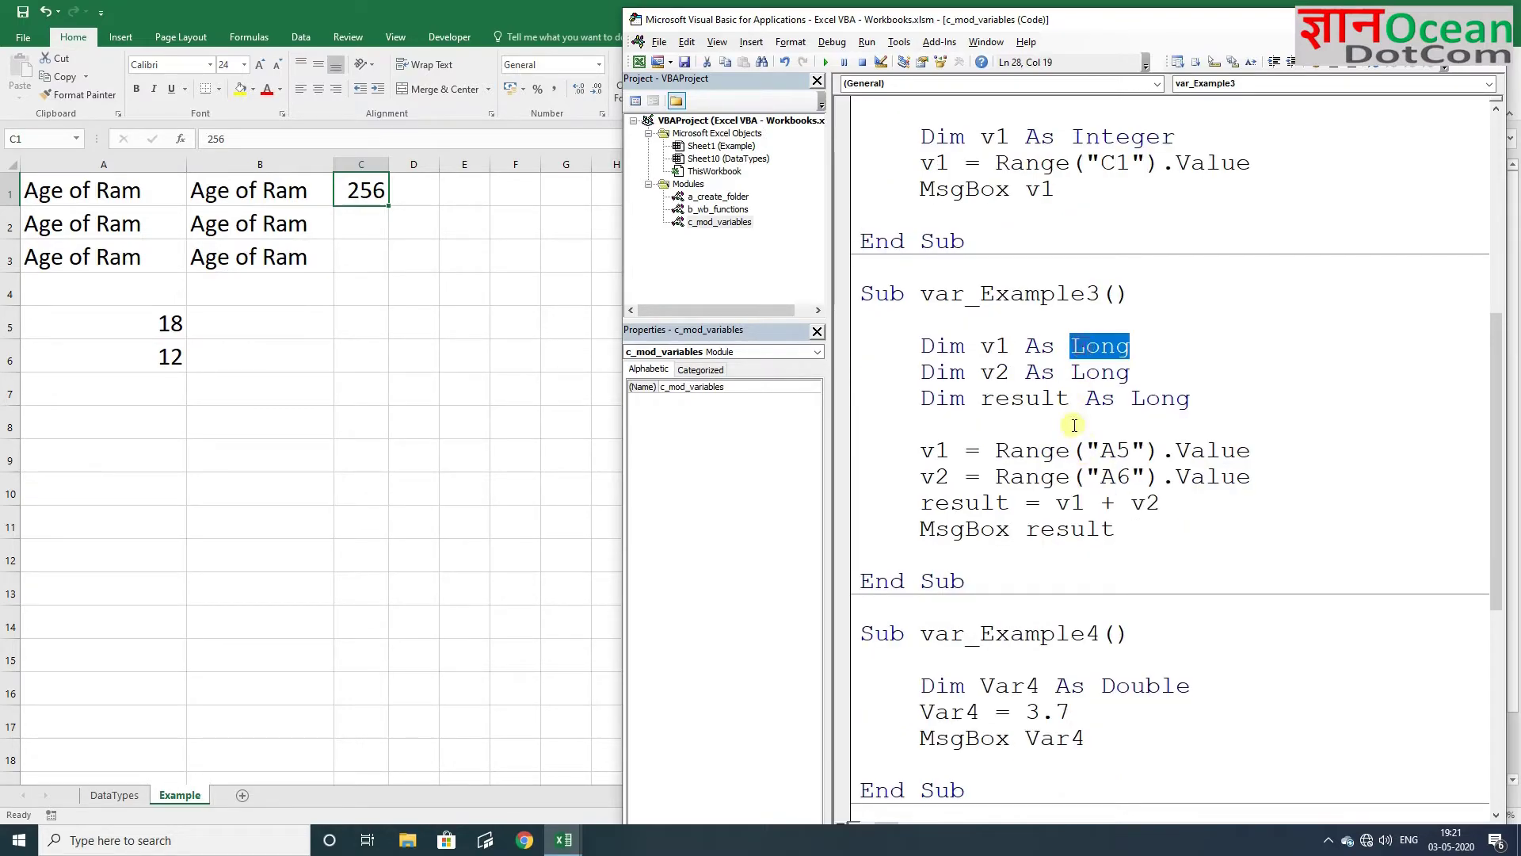
type("inte")
type("er")
key("Down")
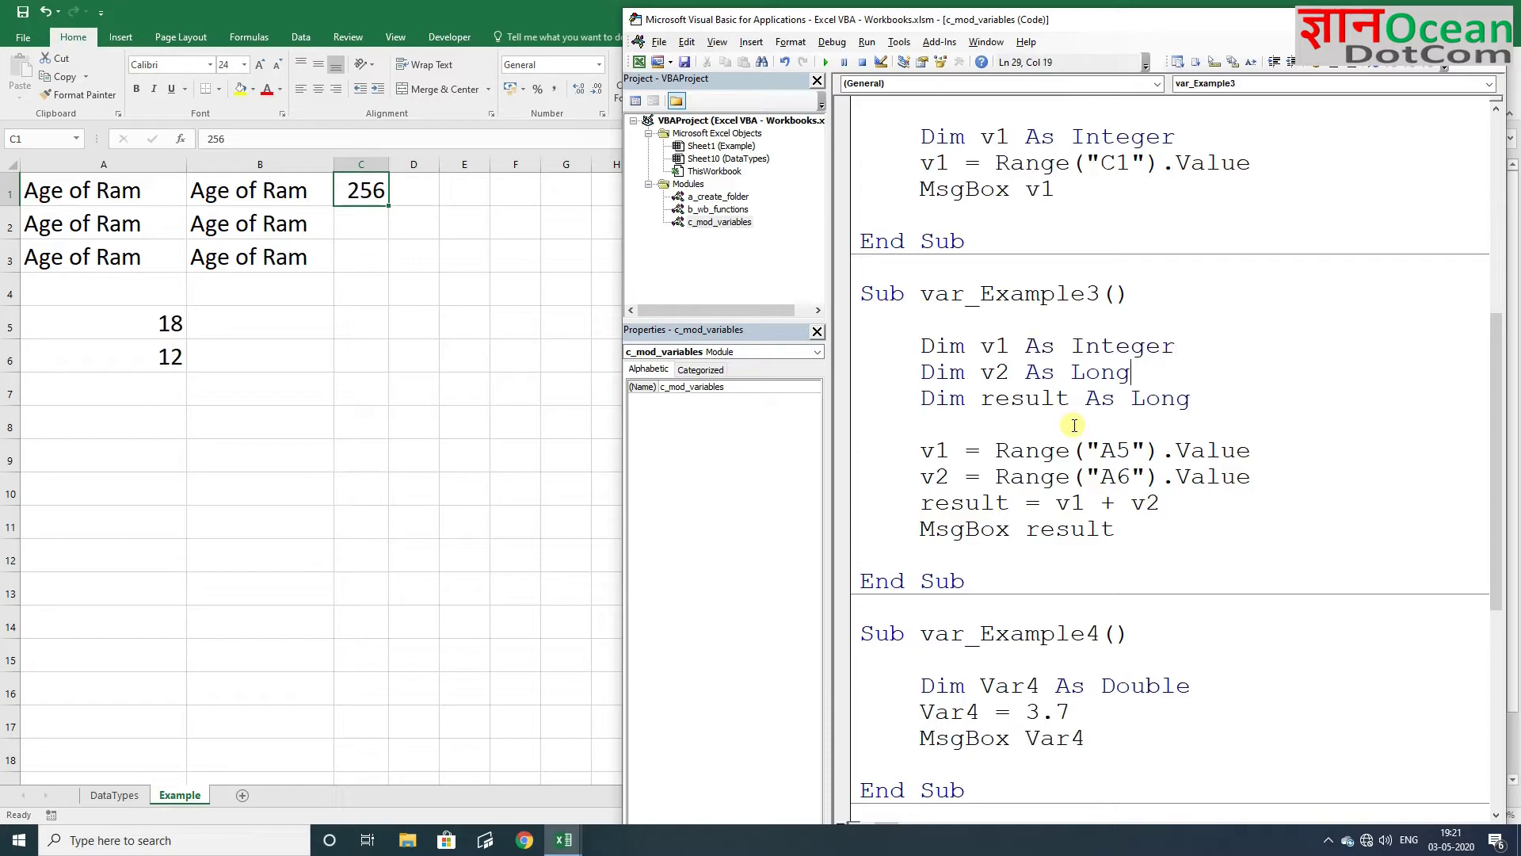
key("ctrl+shift+Left")
type("inte")
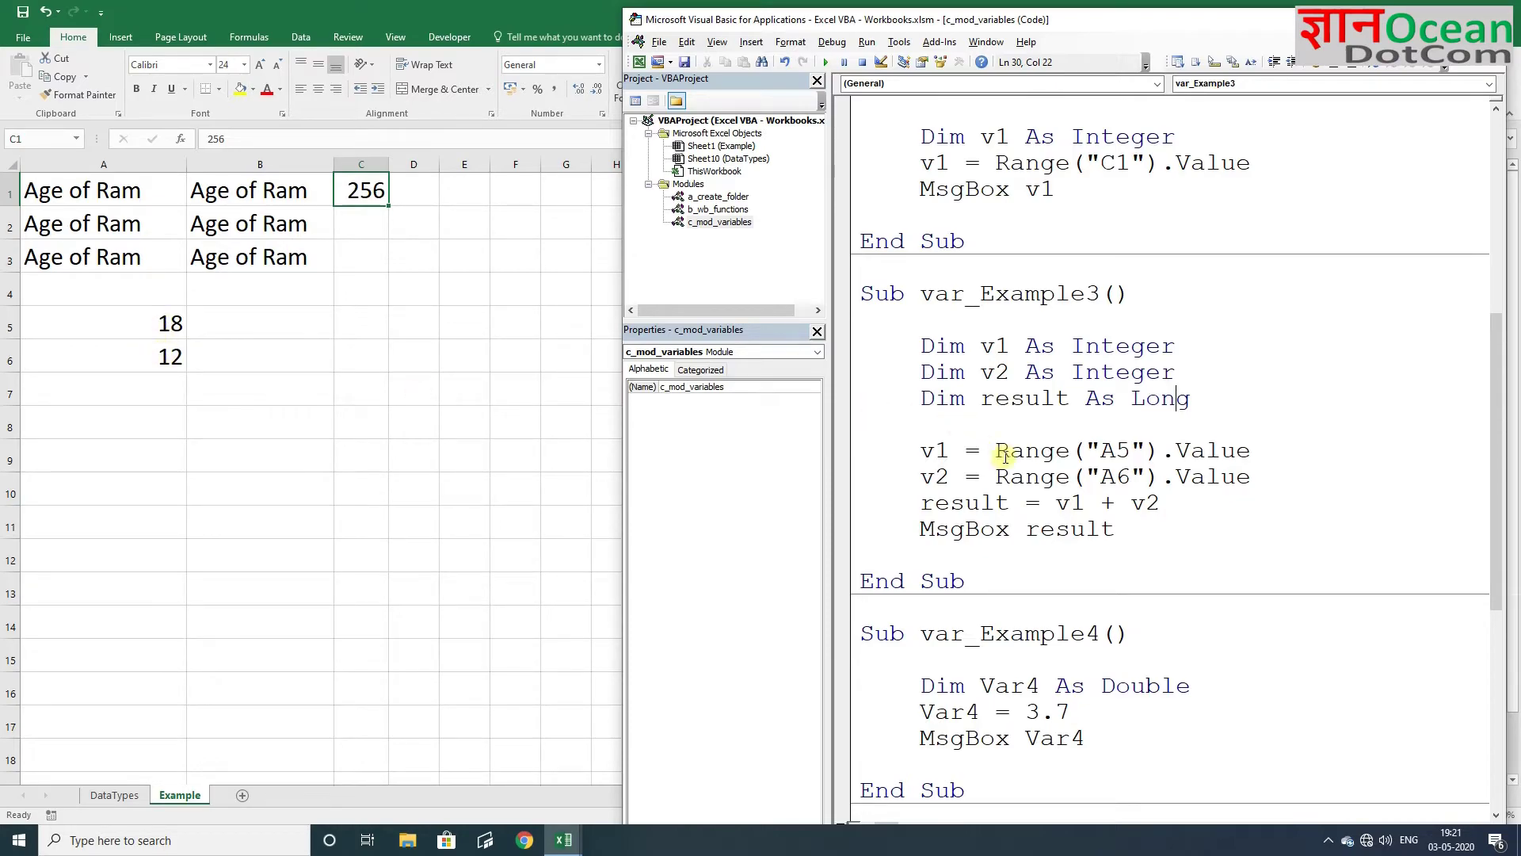
Step through var_Example3 reading 18 and 12 from A5:A6, then retype result as Integer
key("F8")
key("F8")
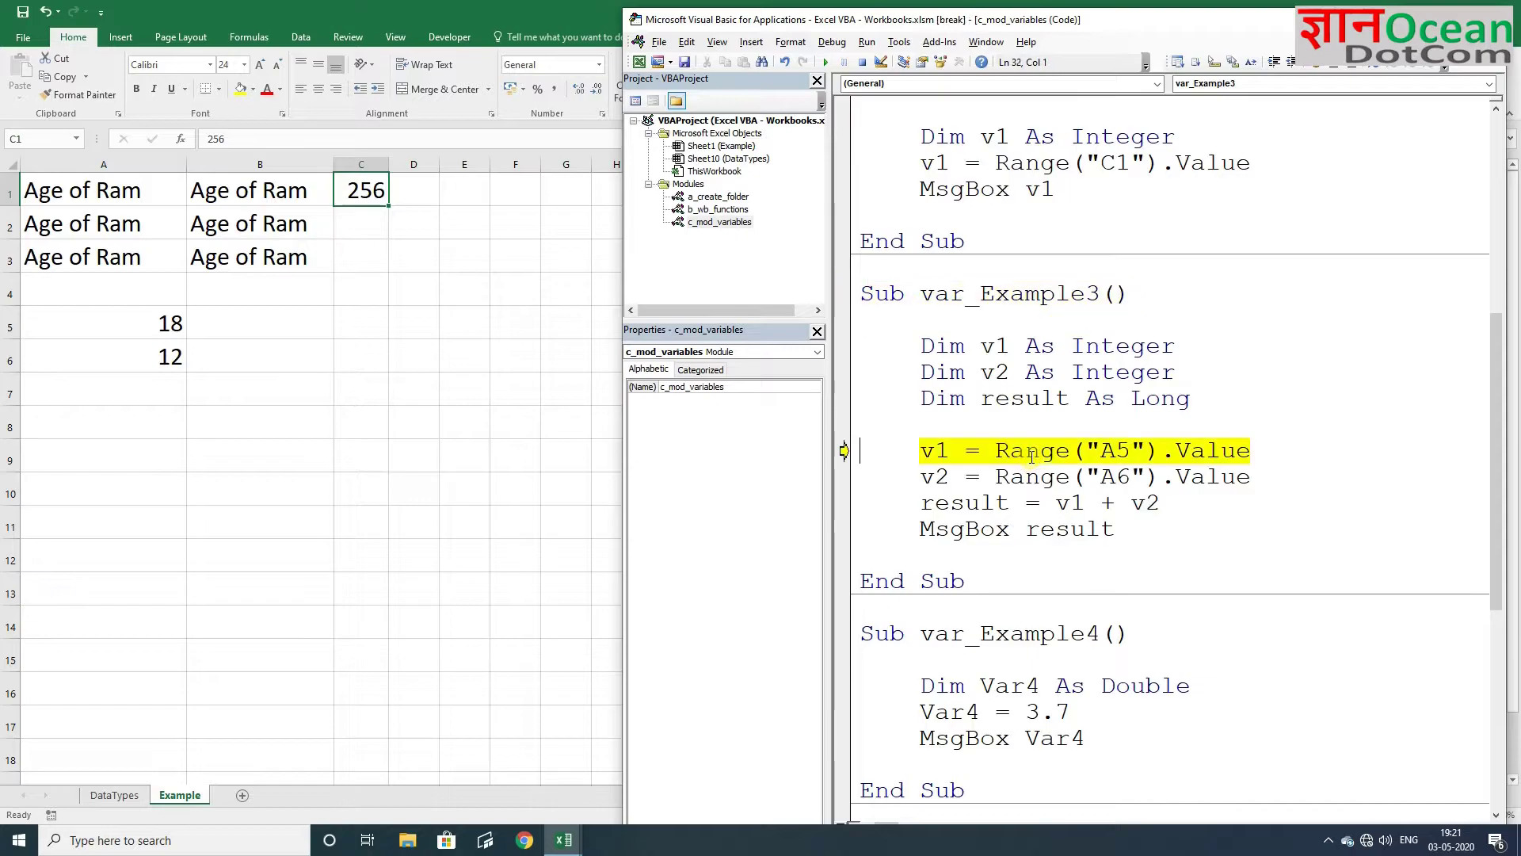
key("F8")
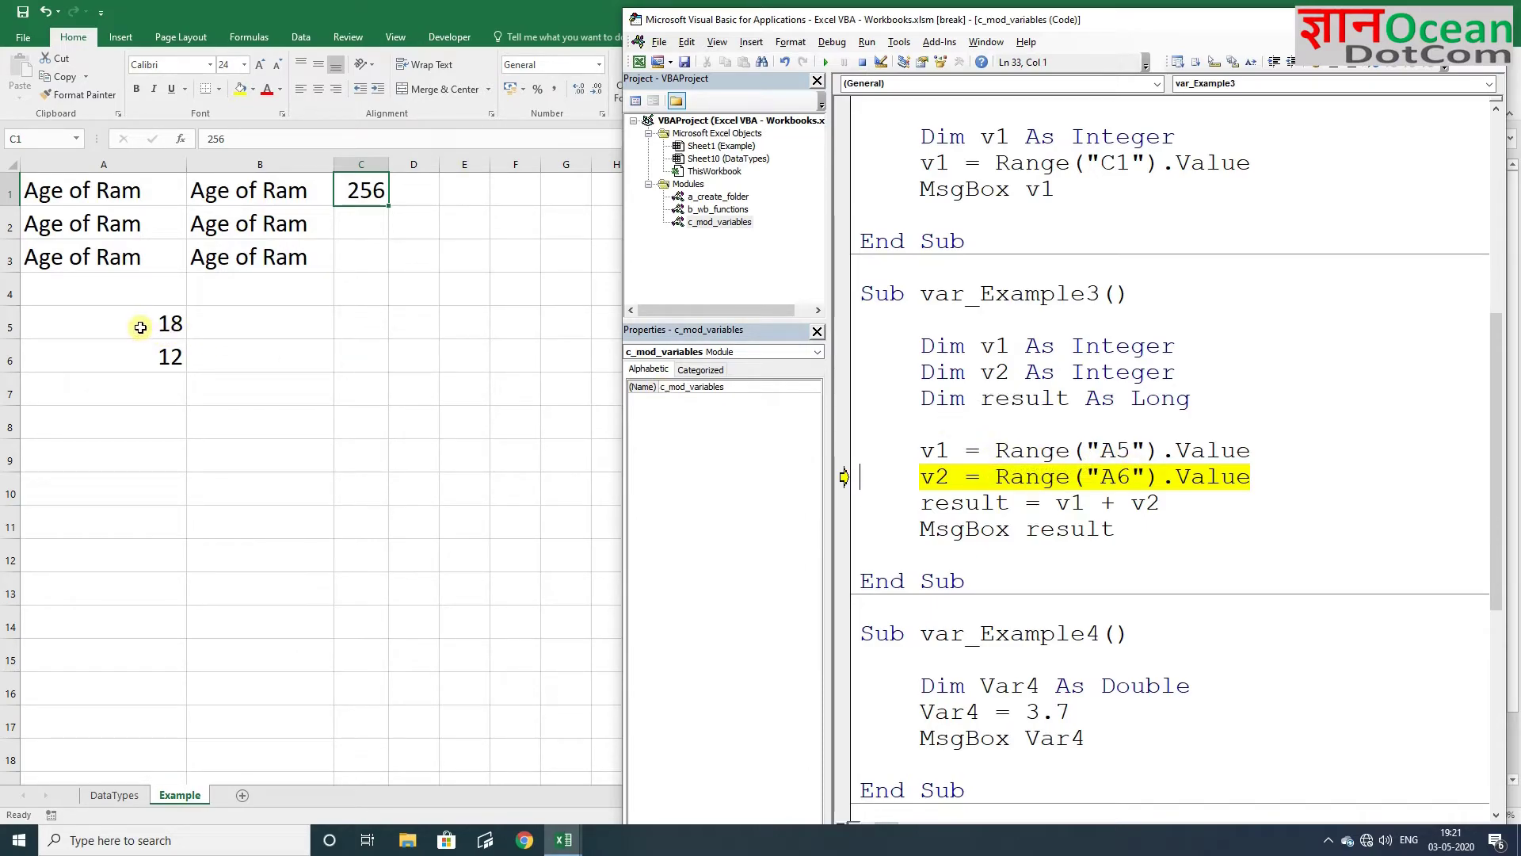
mouse_move(933, 450)
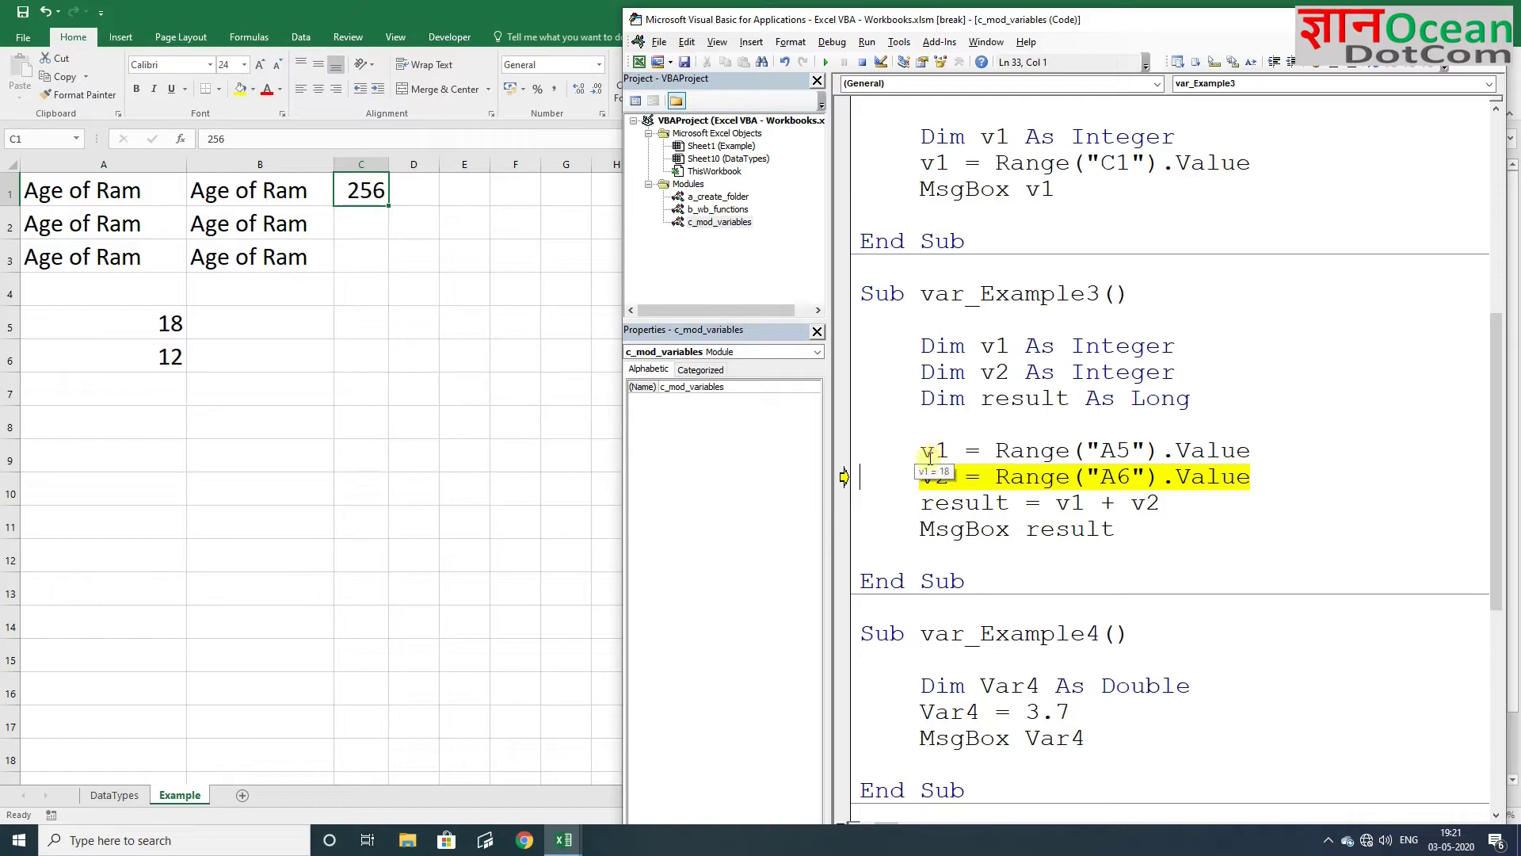
key("F8")
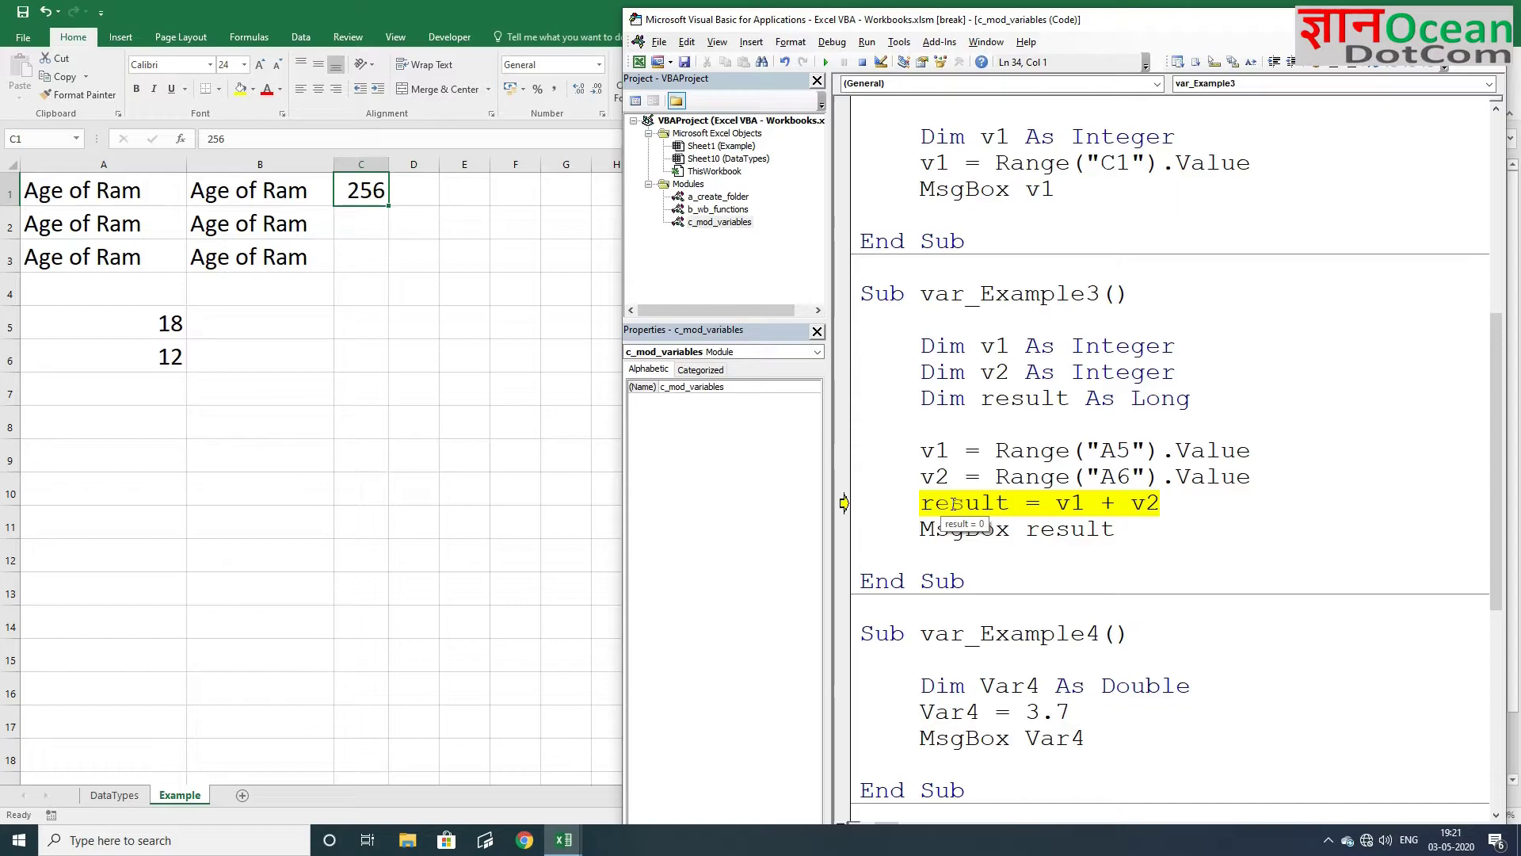
double_click(1158, 399)
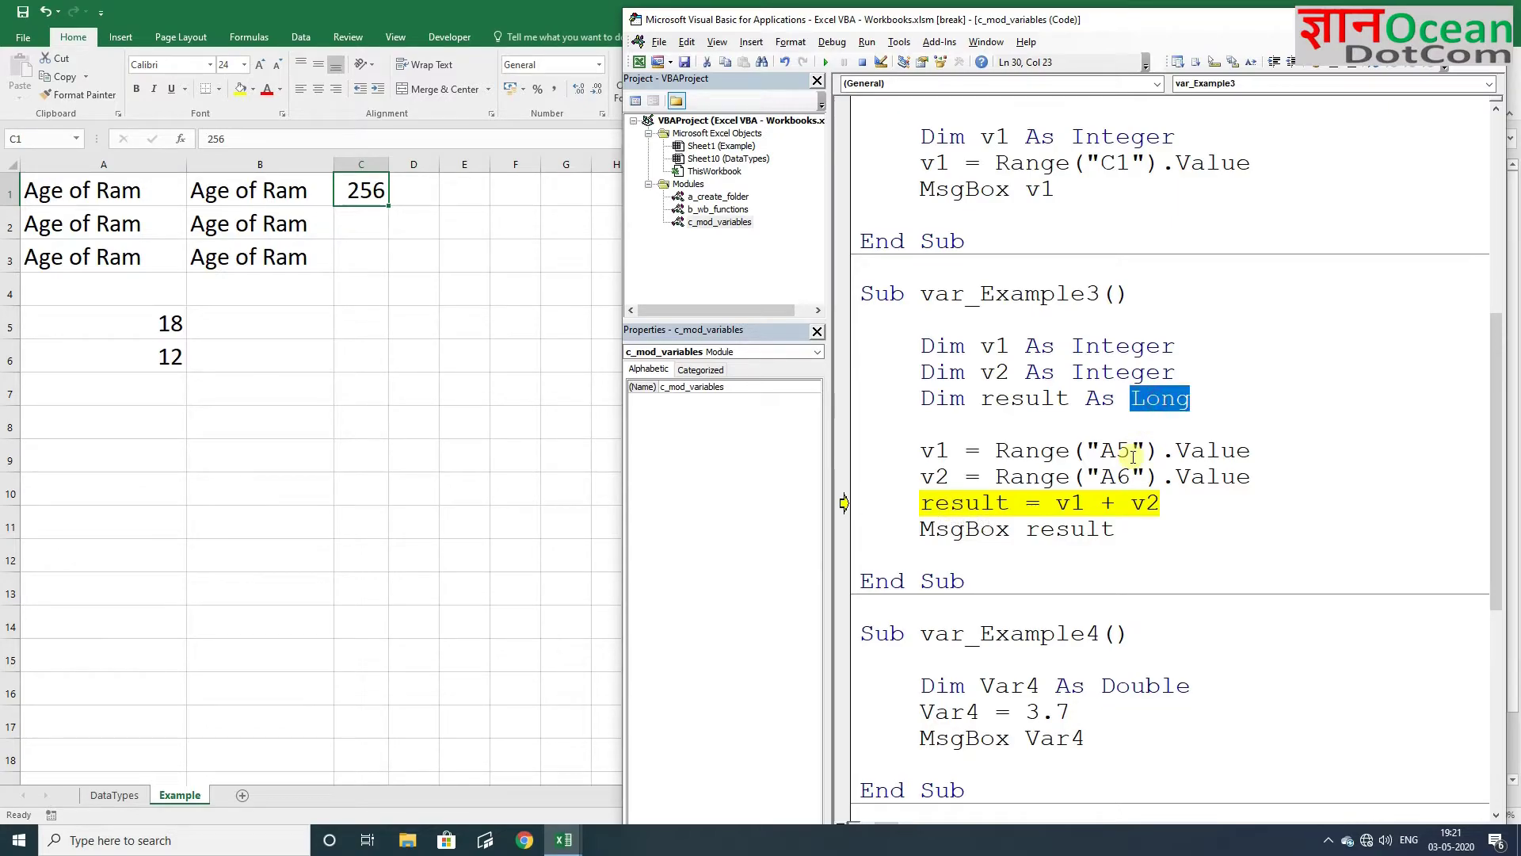
type("integer")
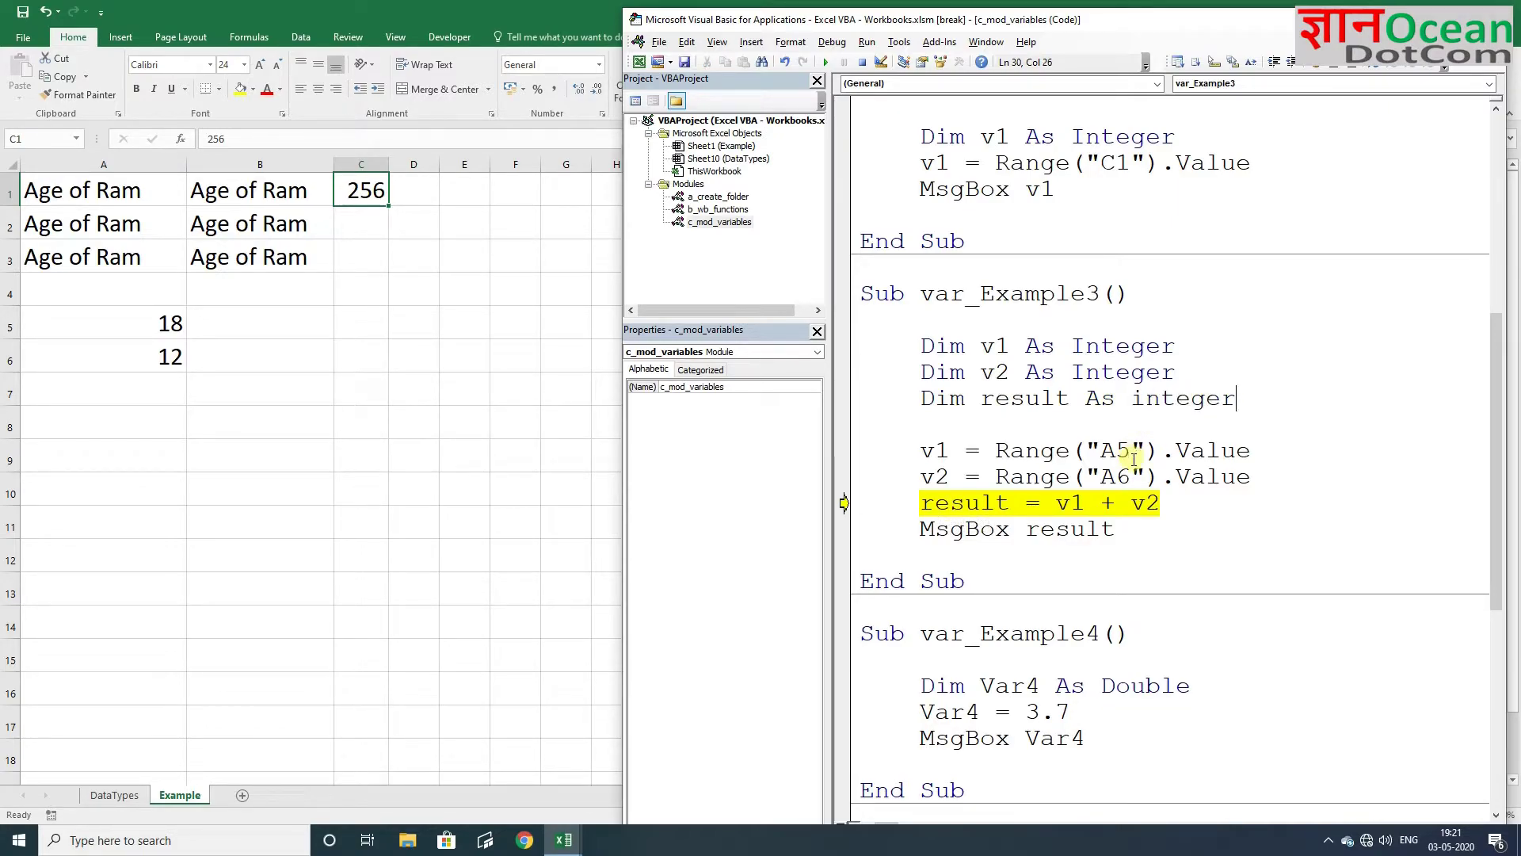
Reset the project and step through var_Example3 to show the sum 30 in a message box
left_click(1173, 439)
left_click(735, 477)
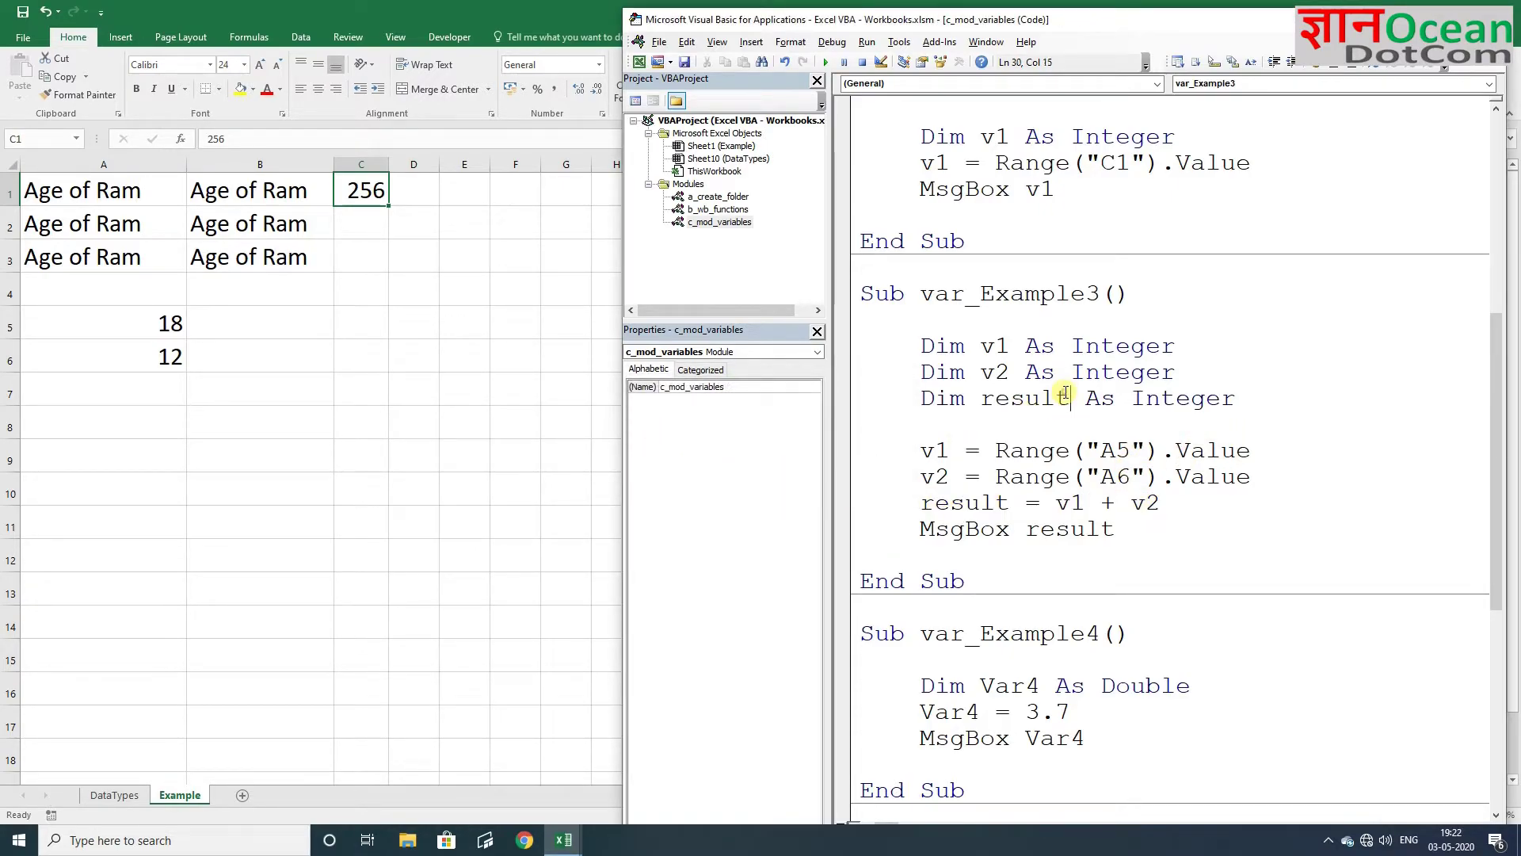
key("F8")
key("F8")
key("F8")
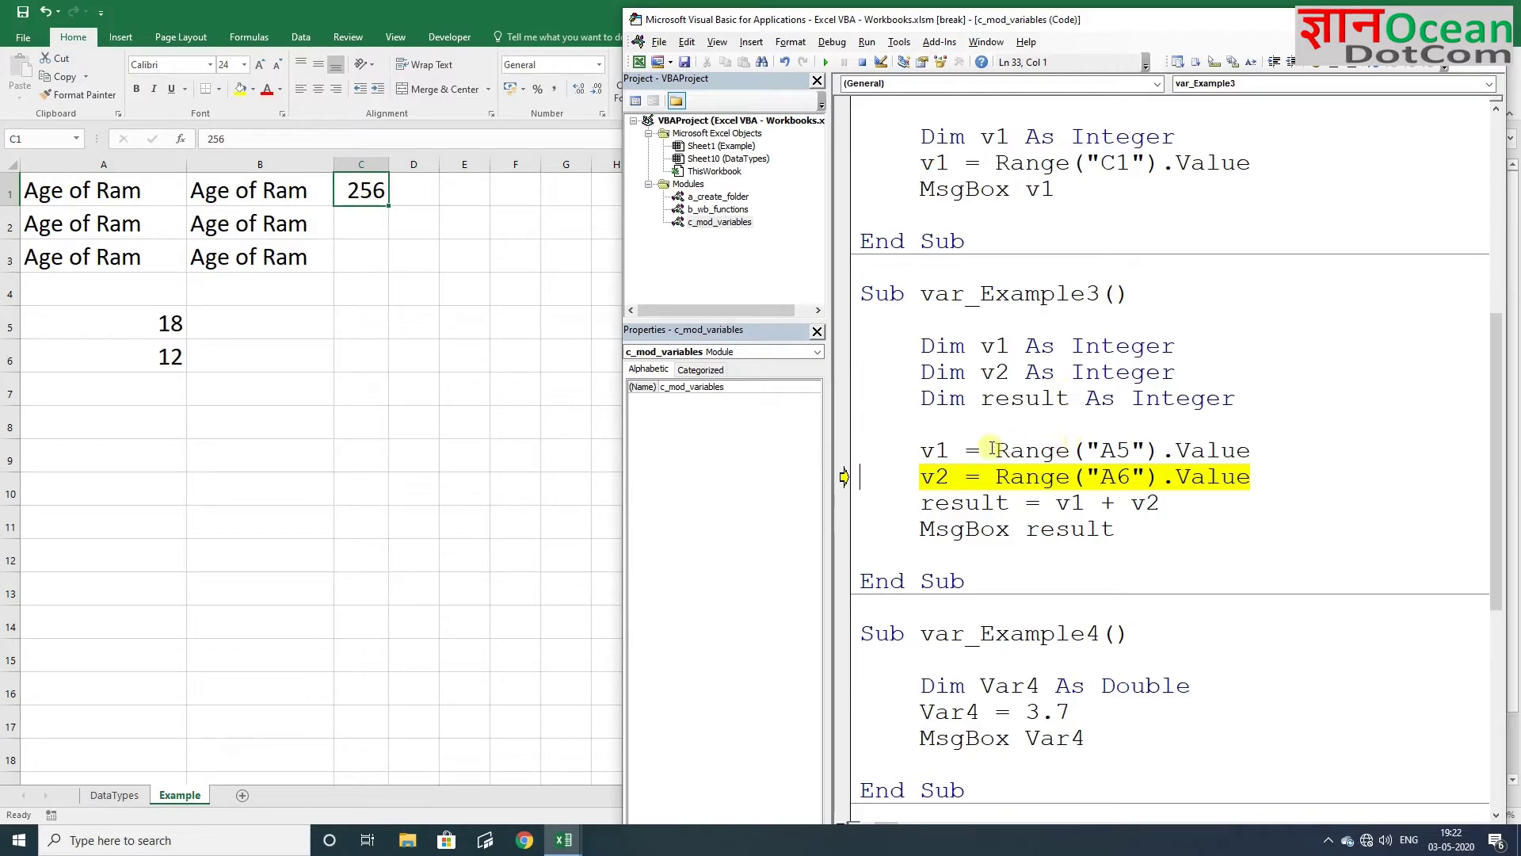
key("F8")
key("F8")
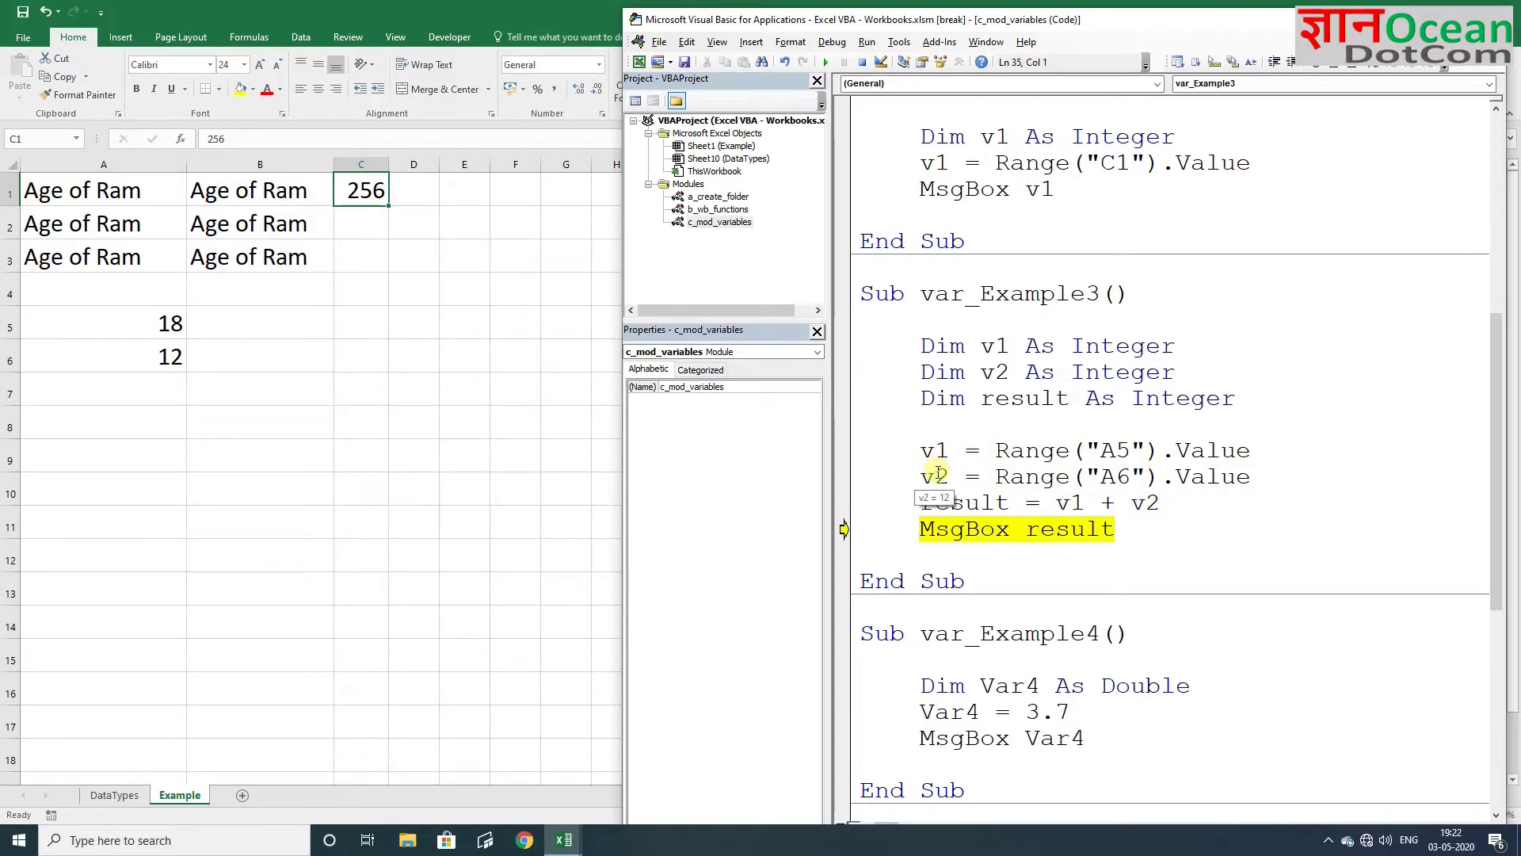
mouse_move(963, 502)
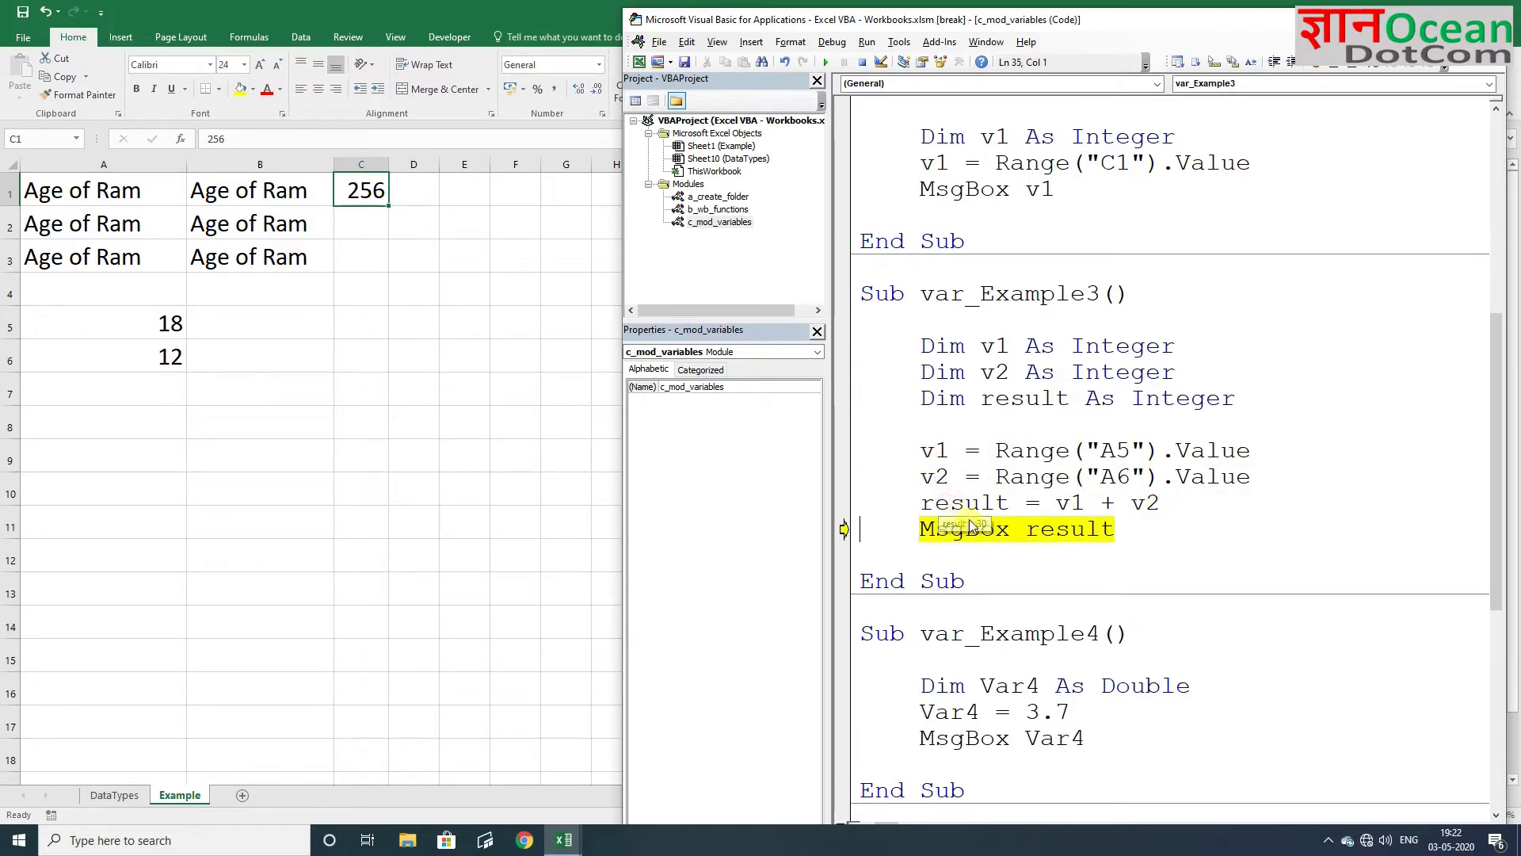
key("F8")
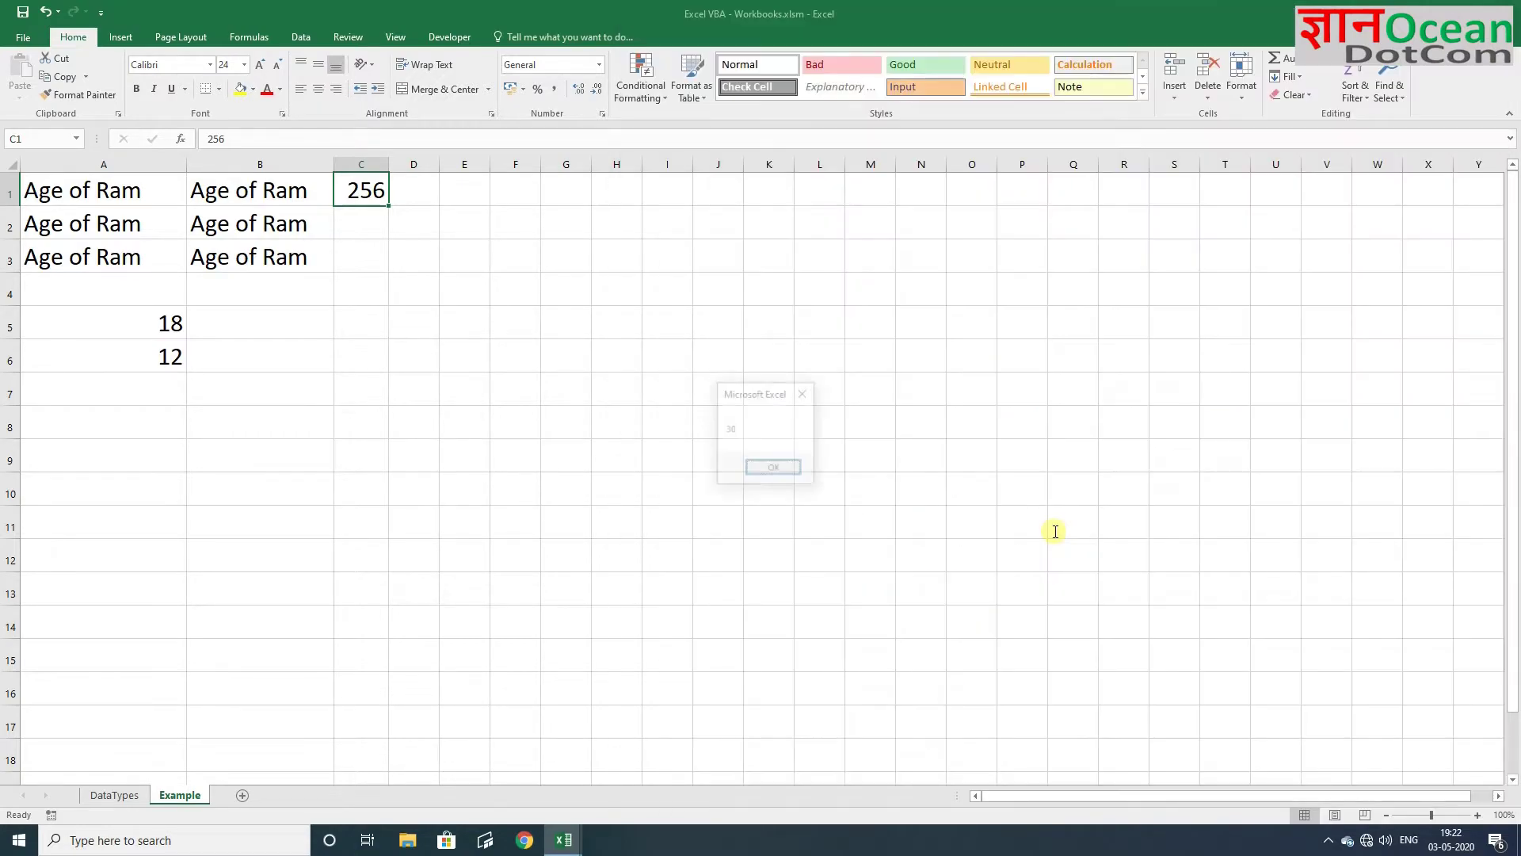
left_click(790, 469)
key("F8")
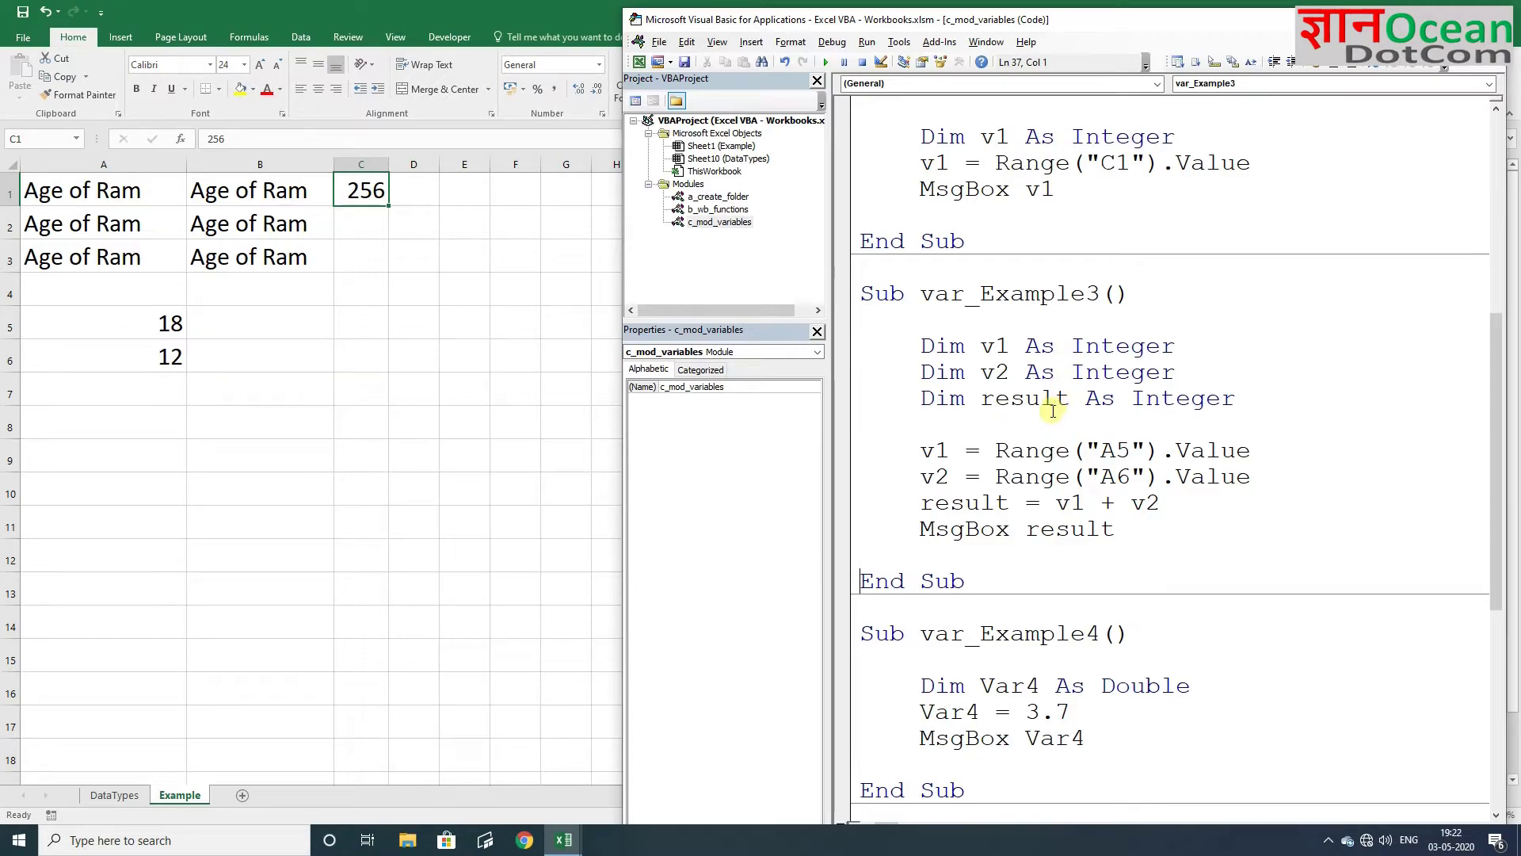
Enter 20000 in cells A5 and A6, replacing 18 and 12, and return to the VBA editor
left_click(166, 324)
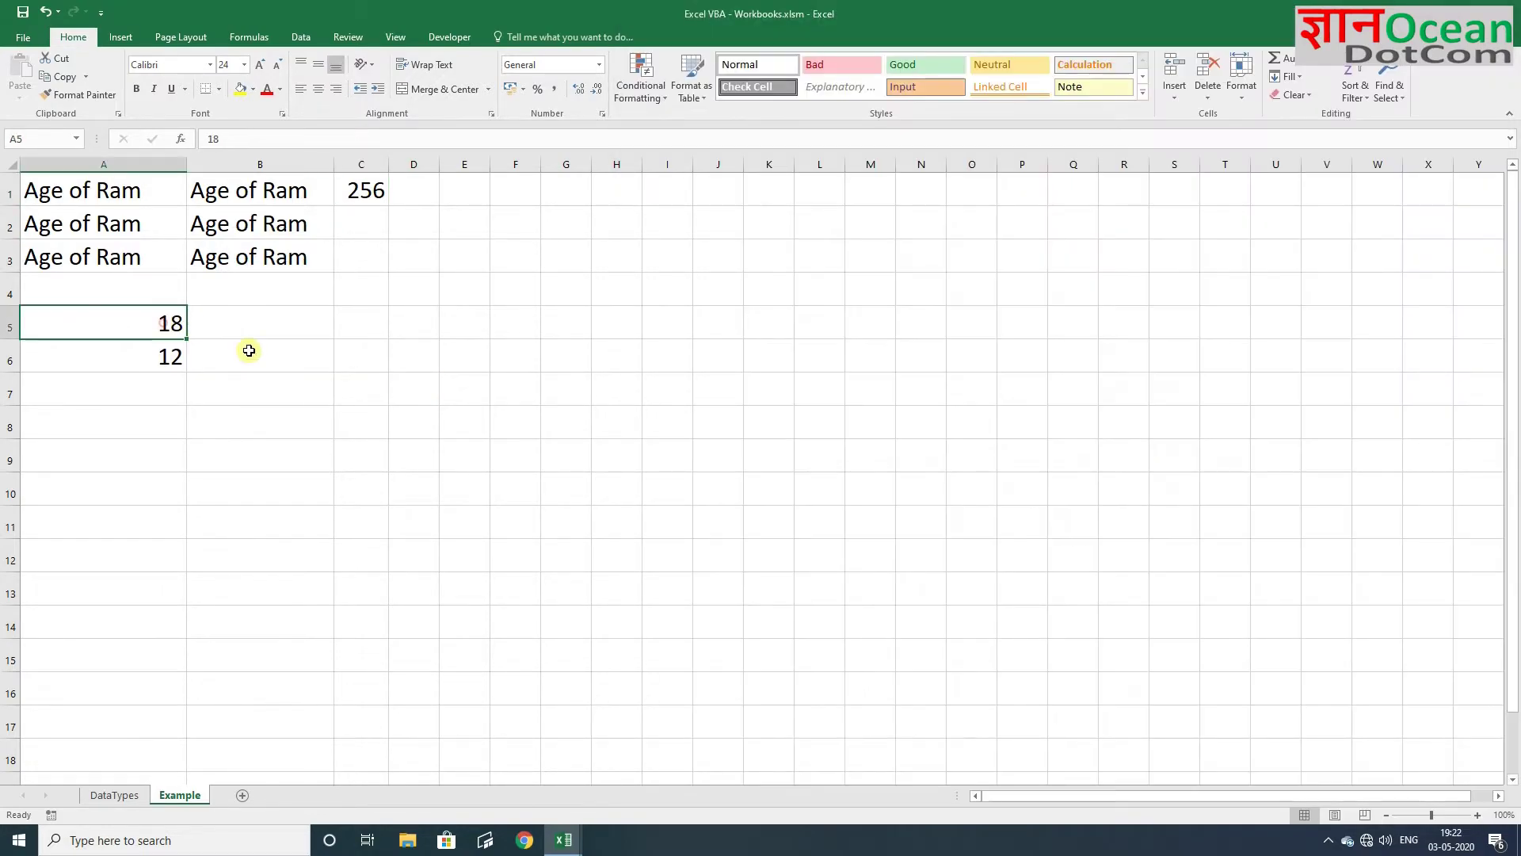
type("20000")
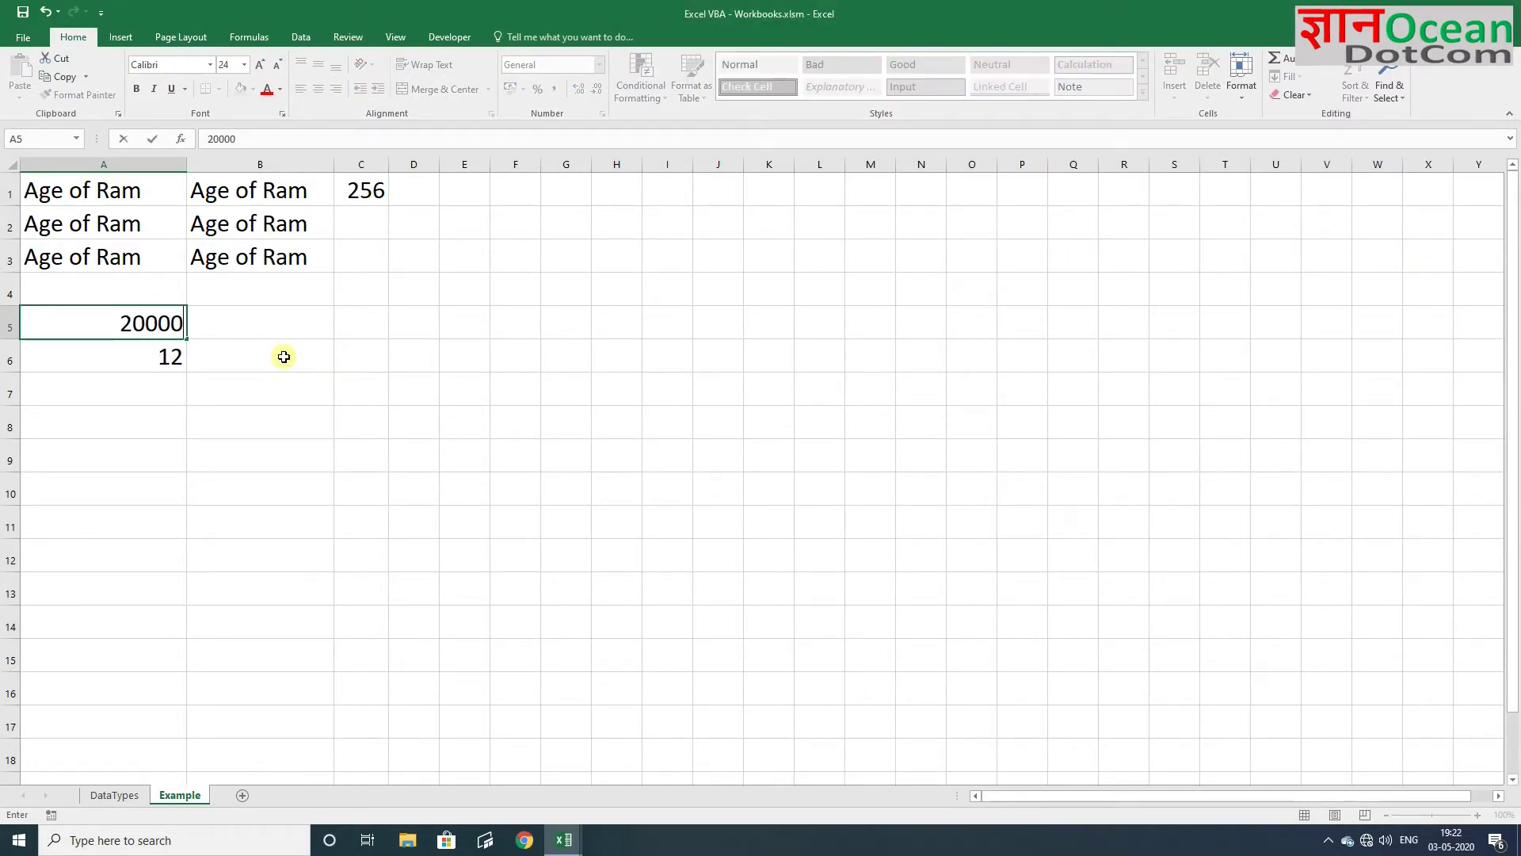
key("Return")
type("20")
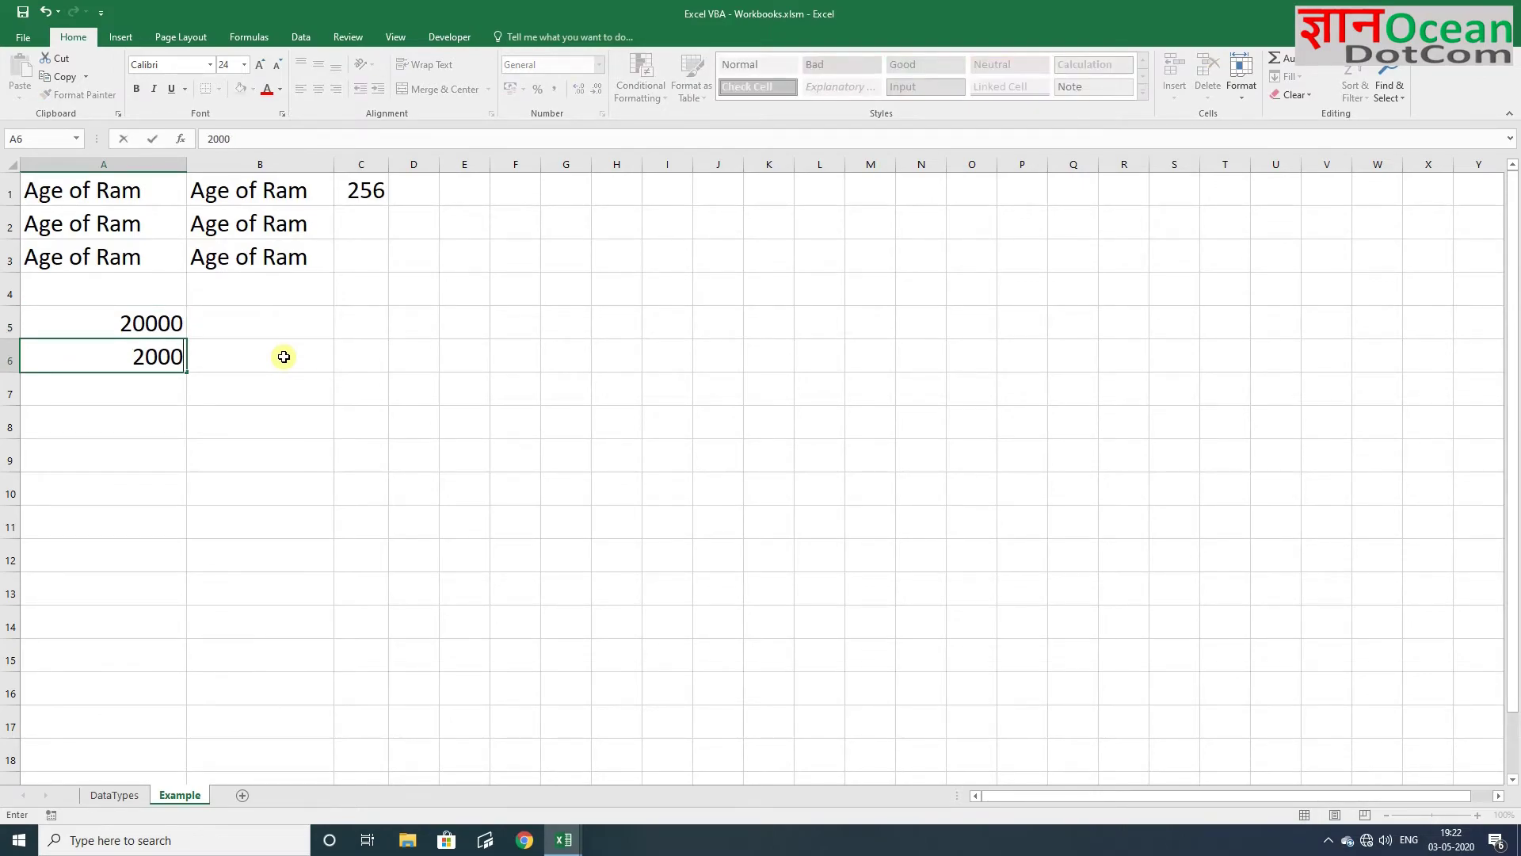
type("0")
key("Return")
key("Up")
key("Up")
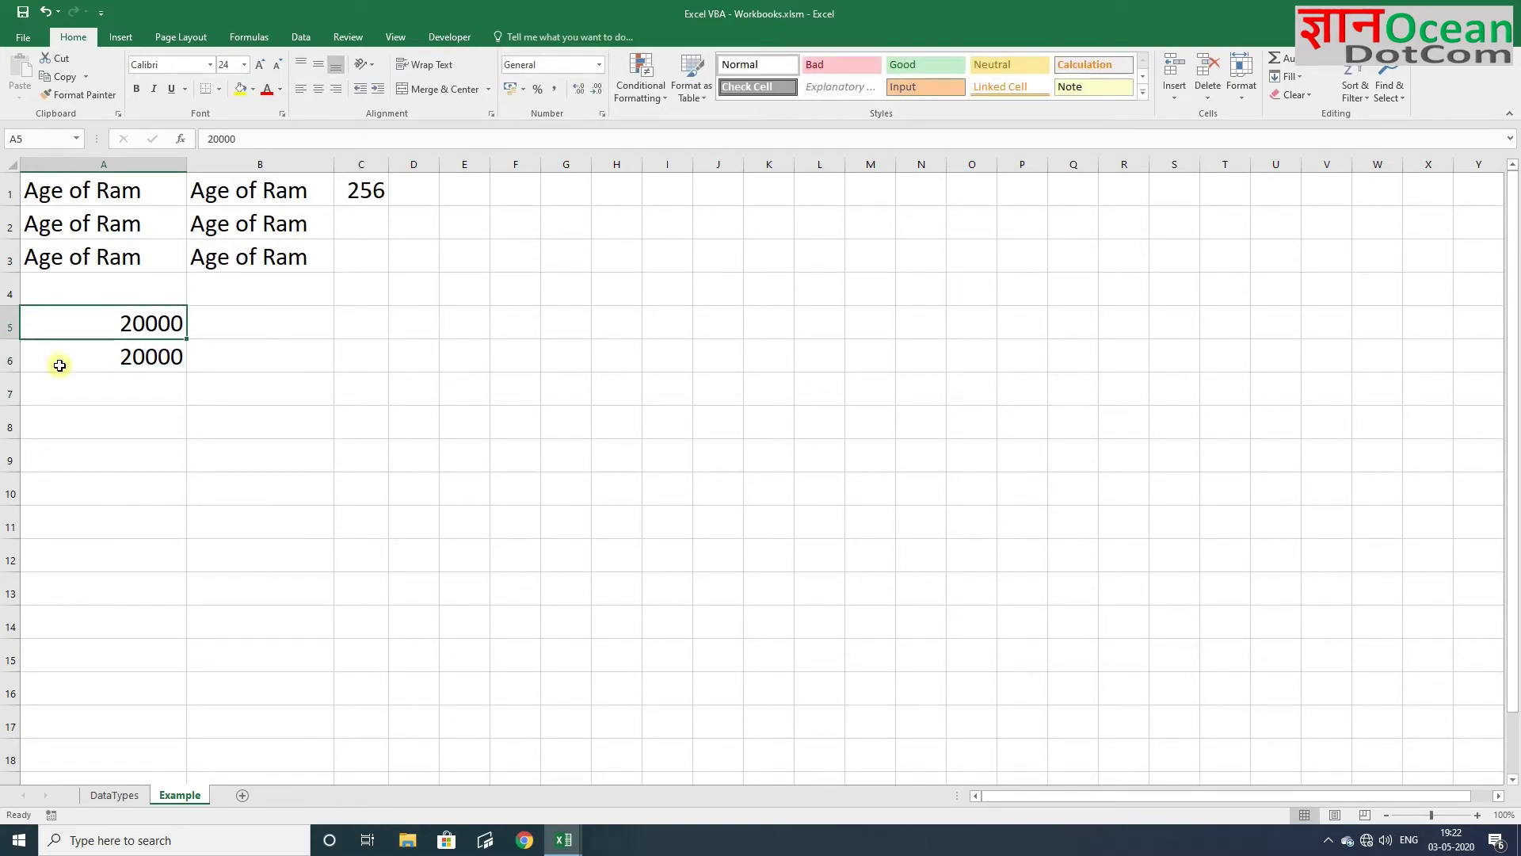
key("alt+F11")
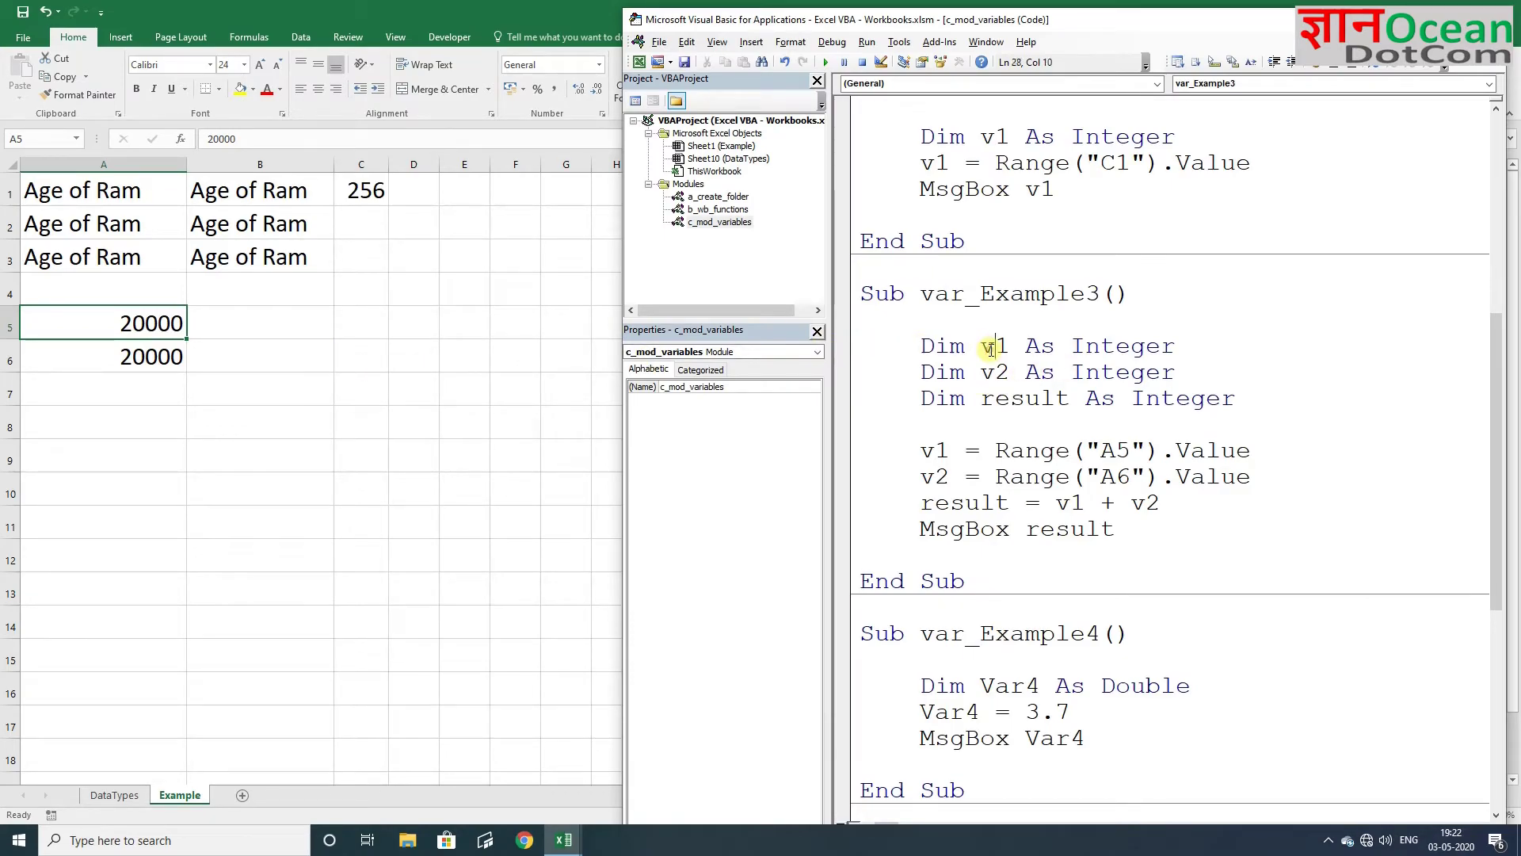
Step through var_Example3 until Run-time error 6 Overflow stops it at result = v1 + v2
key("F8")
key("F8")
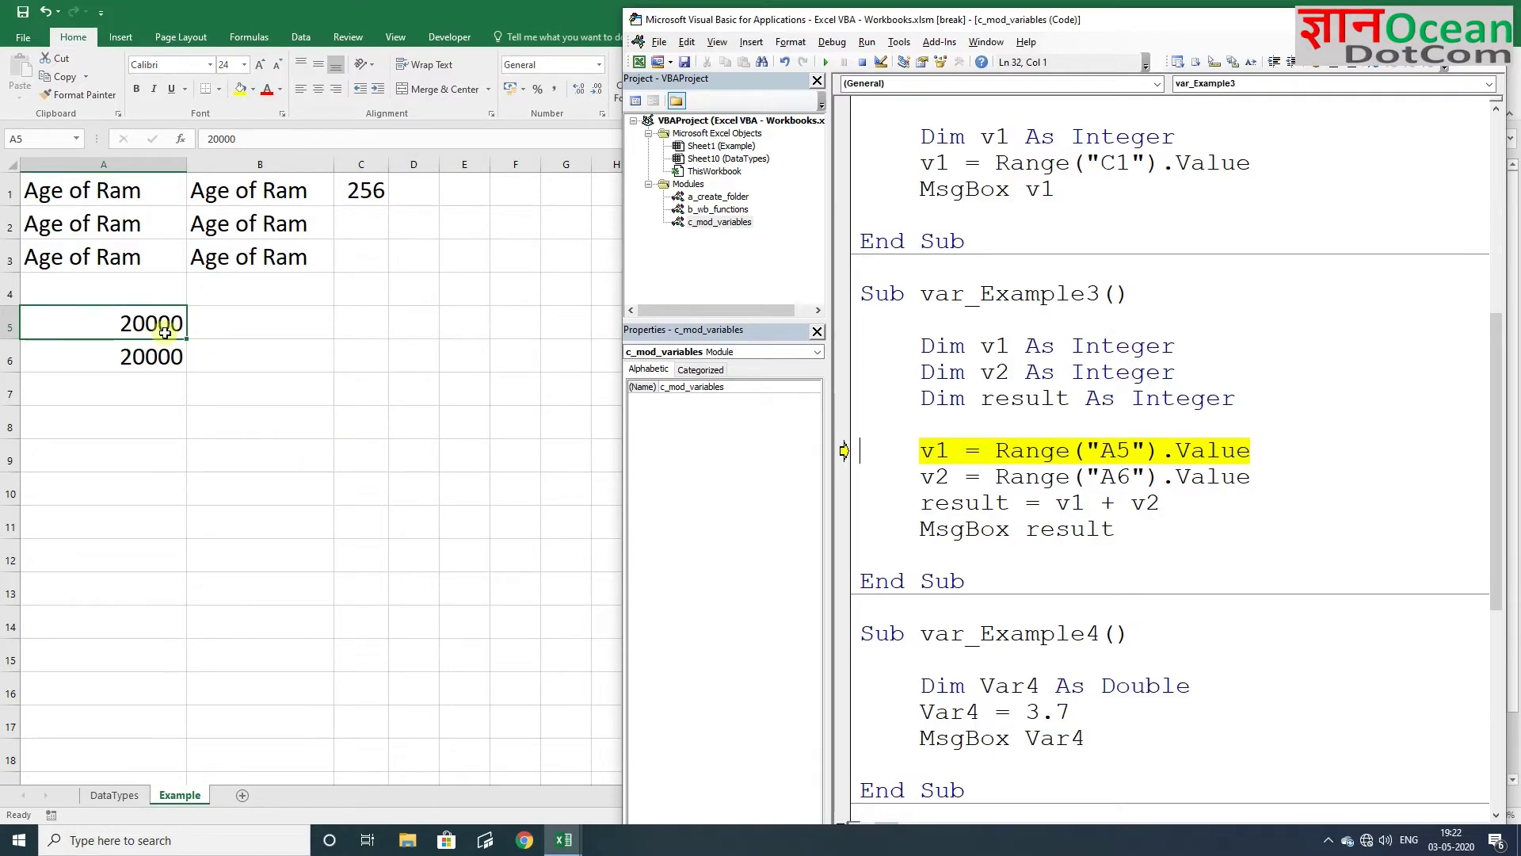
key("F8")
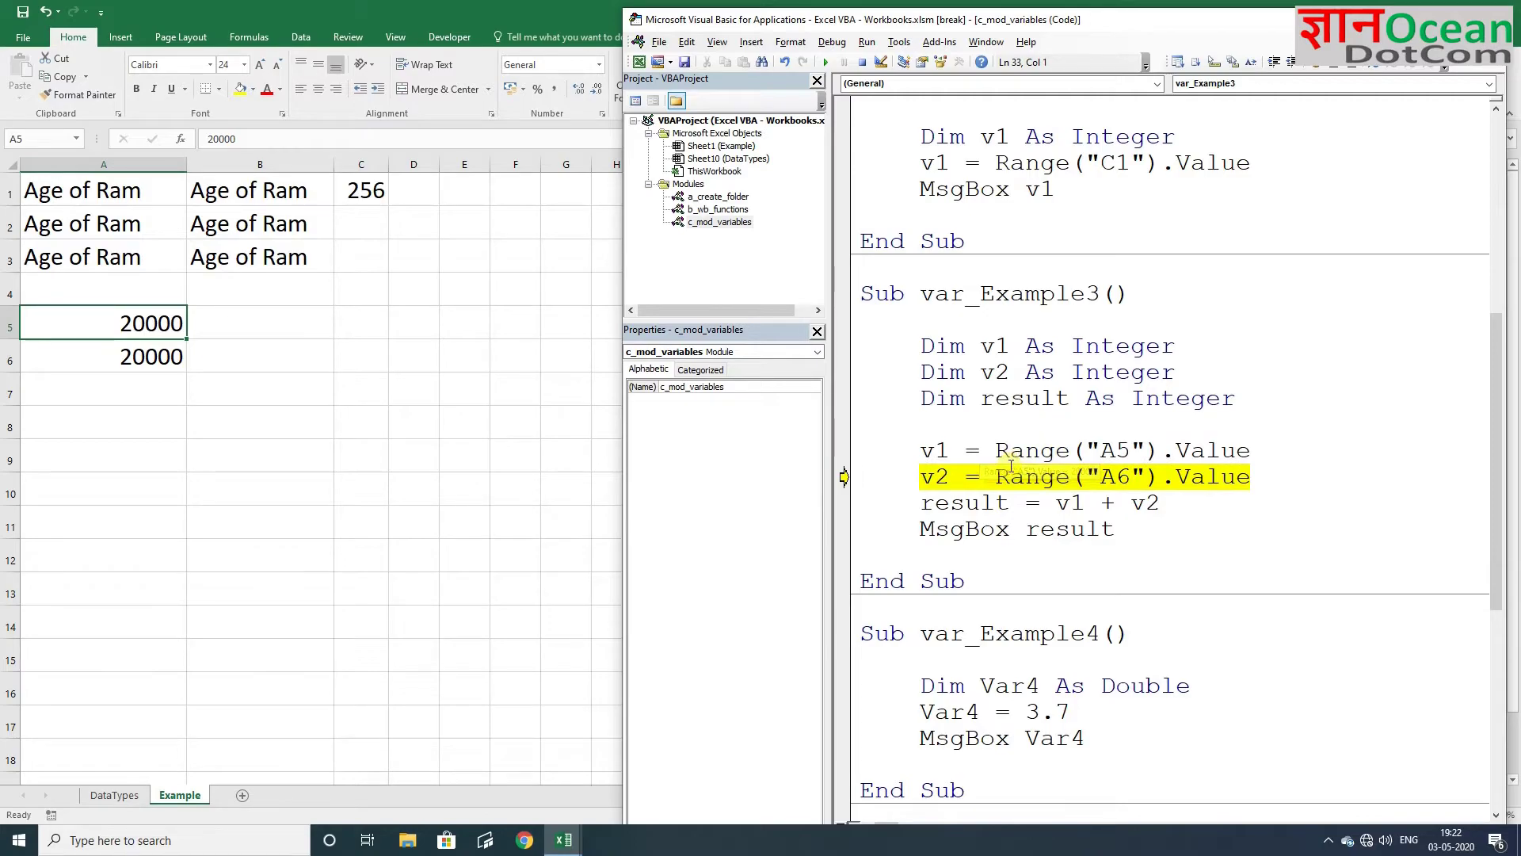
key("F8")
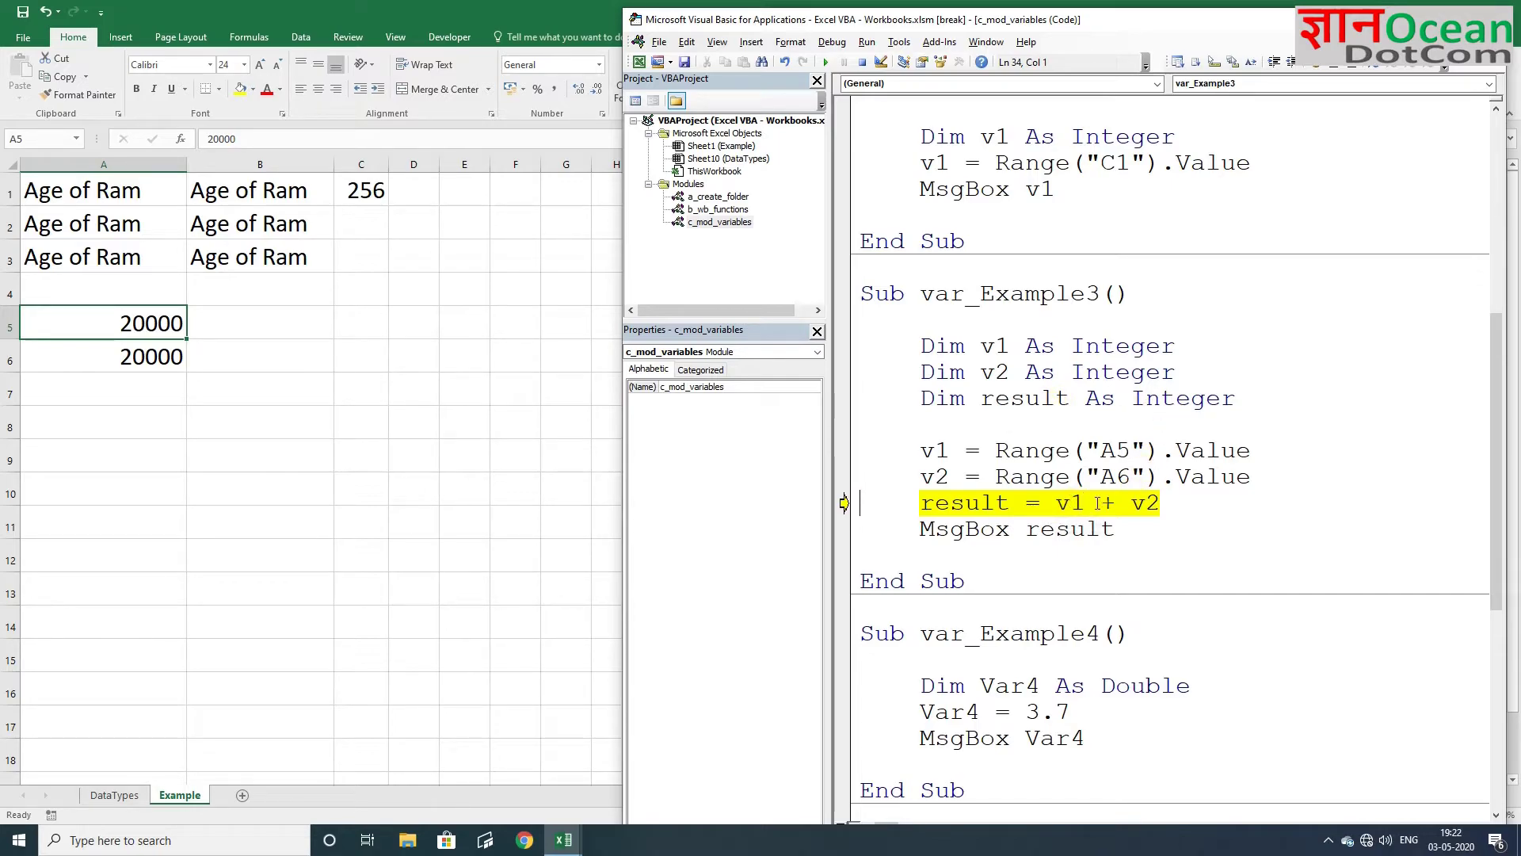
mouse_move(963, 502)
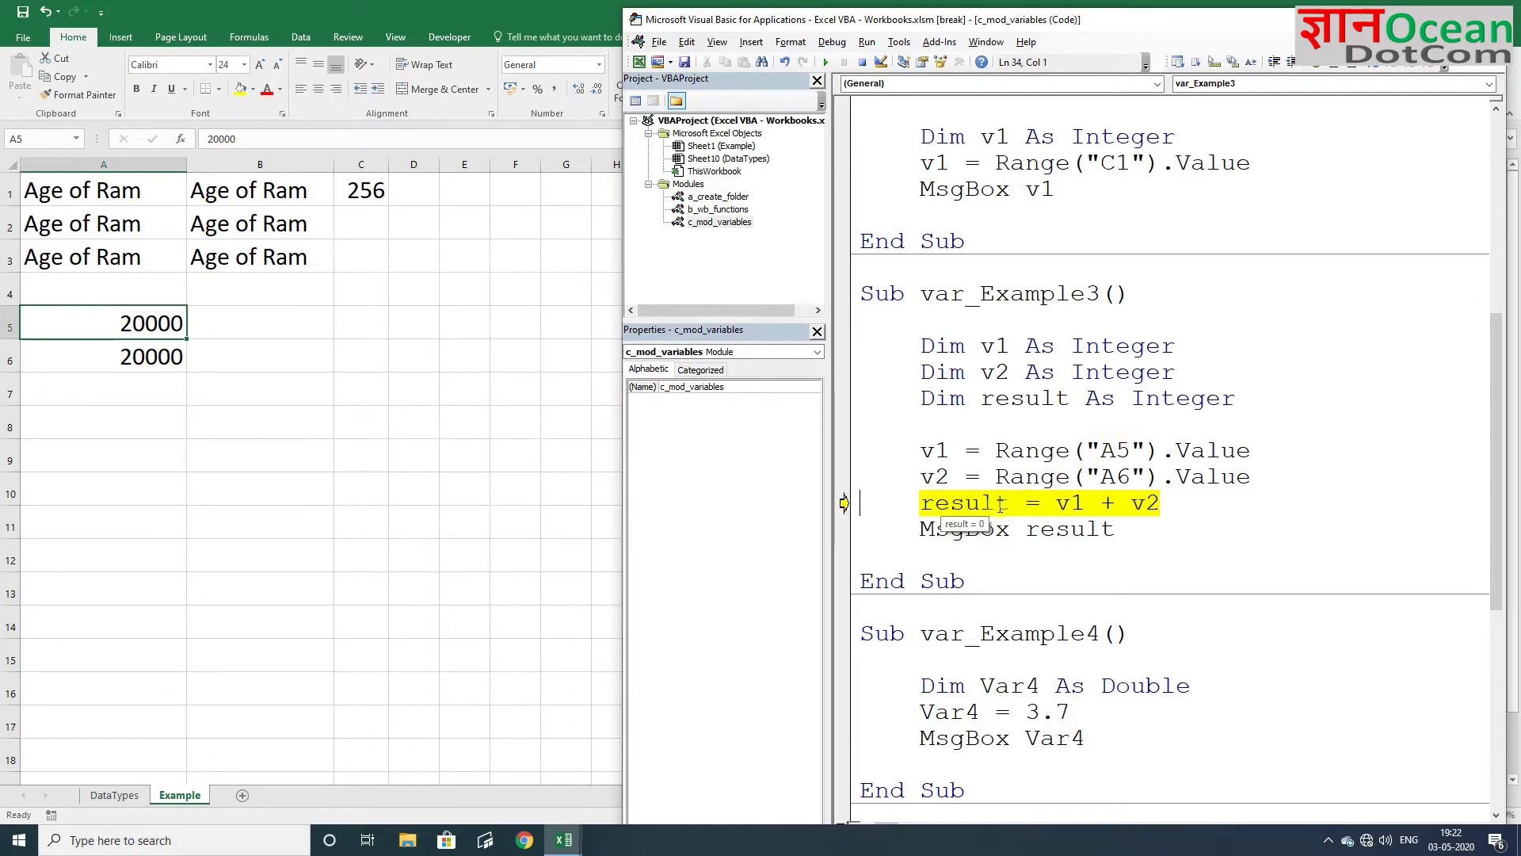
key("F8")
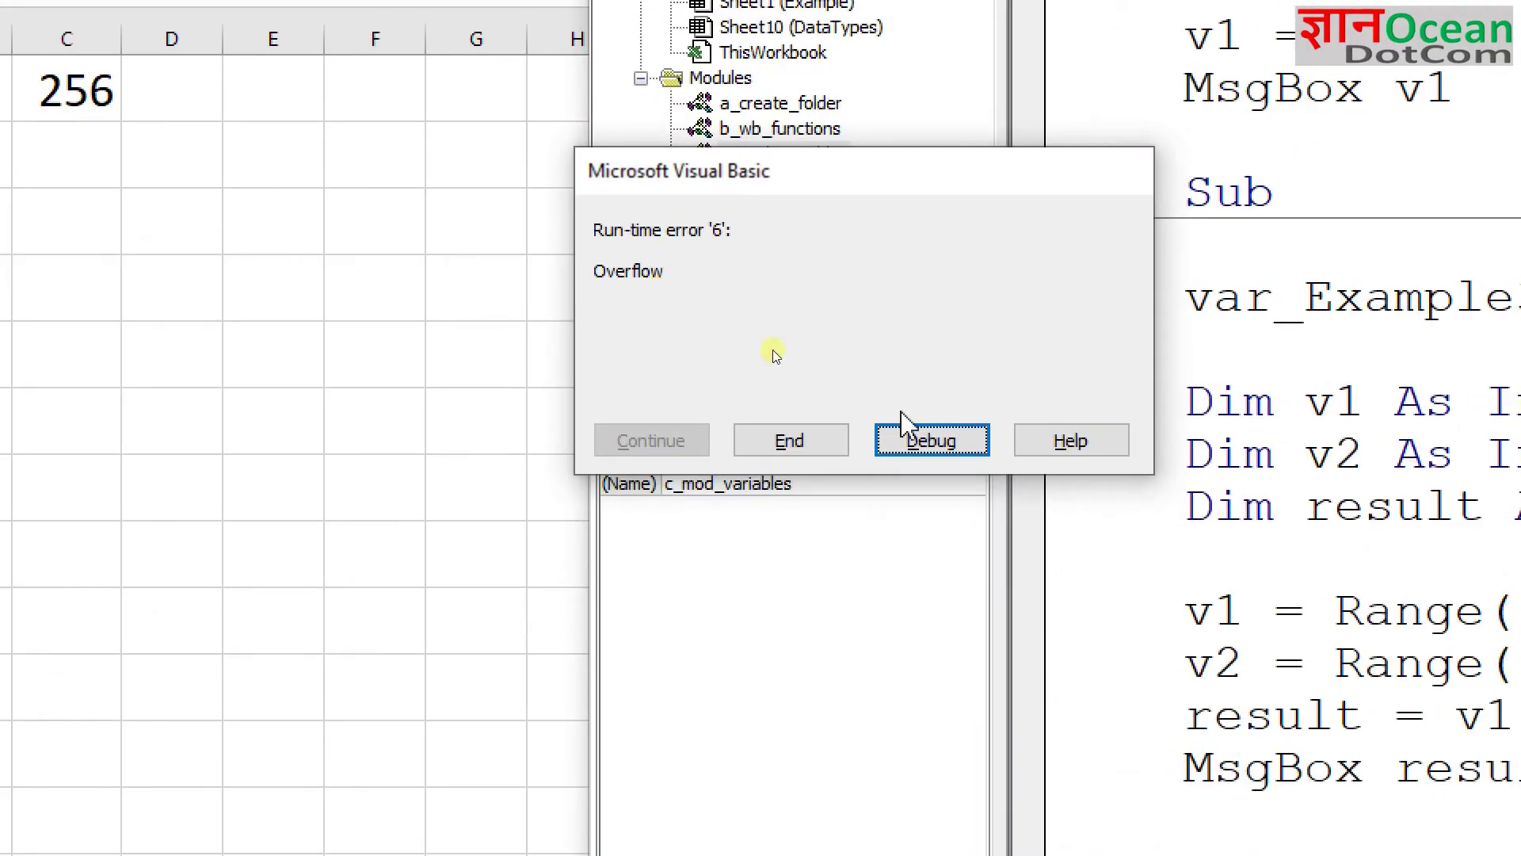
left_click(948, 443)
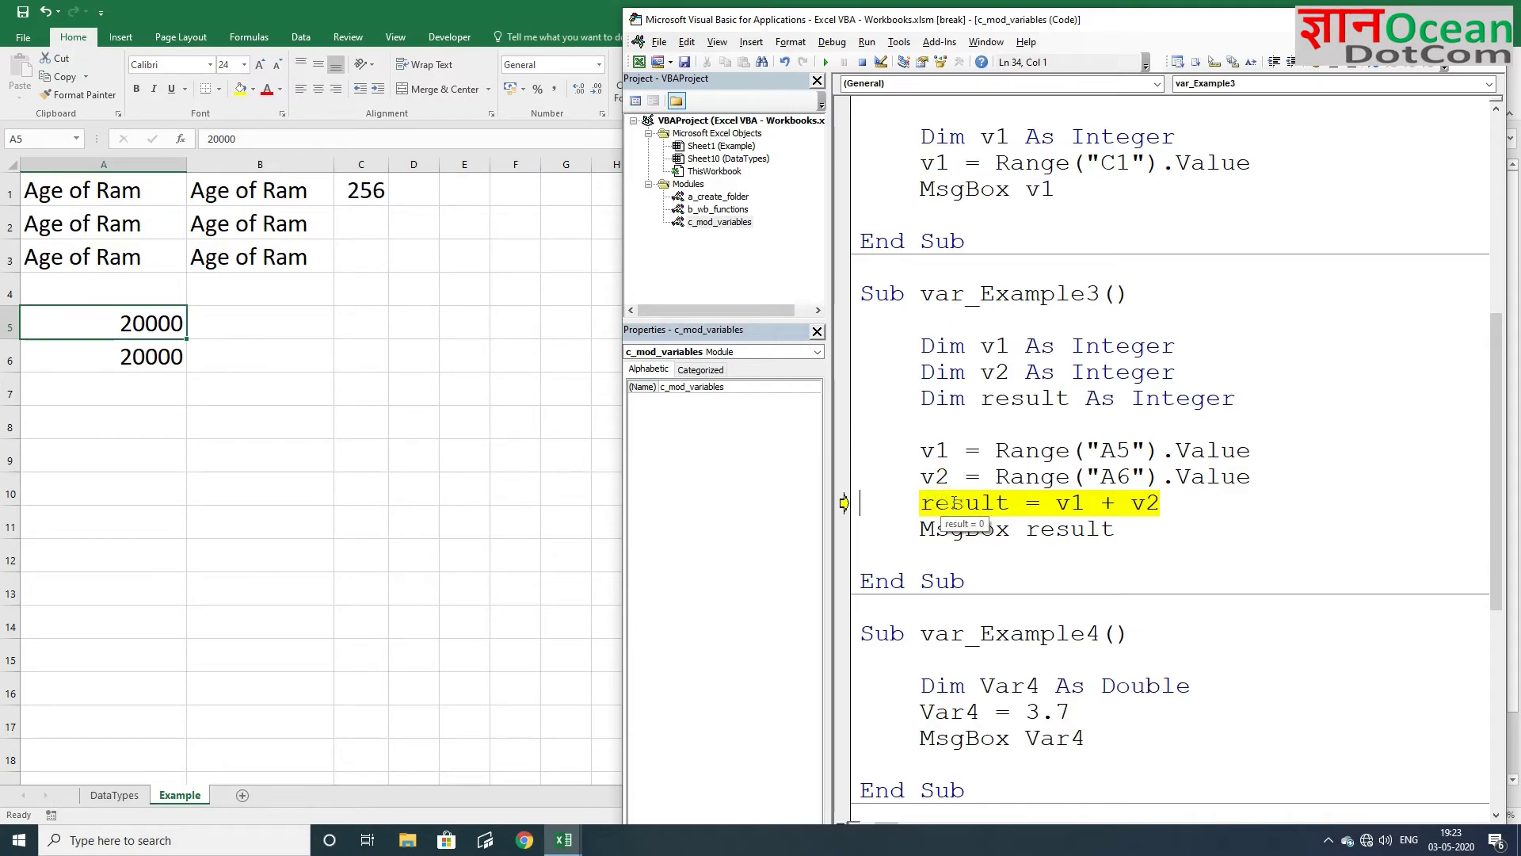
left_click(1101, 346)
double_click(1101, 346)
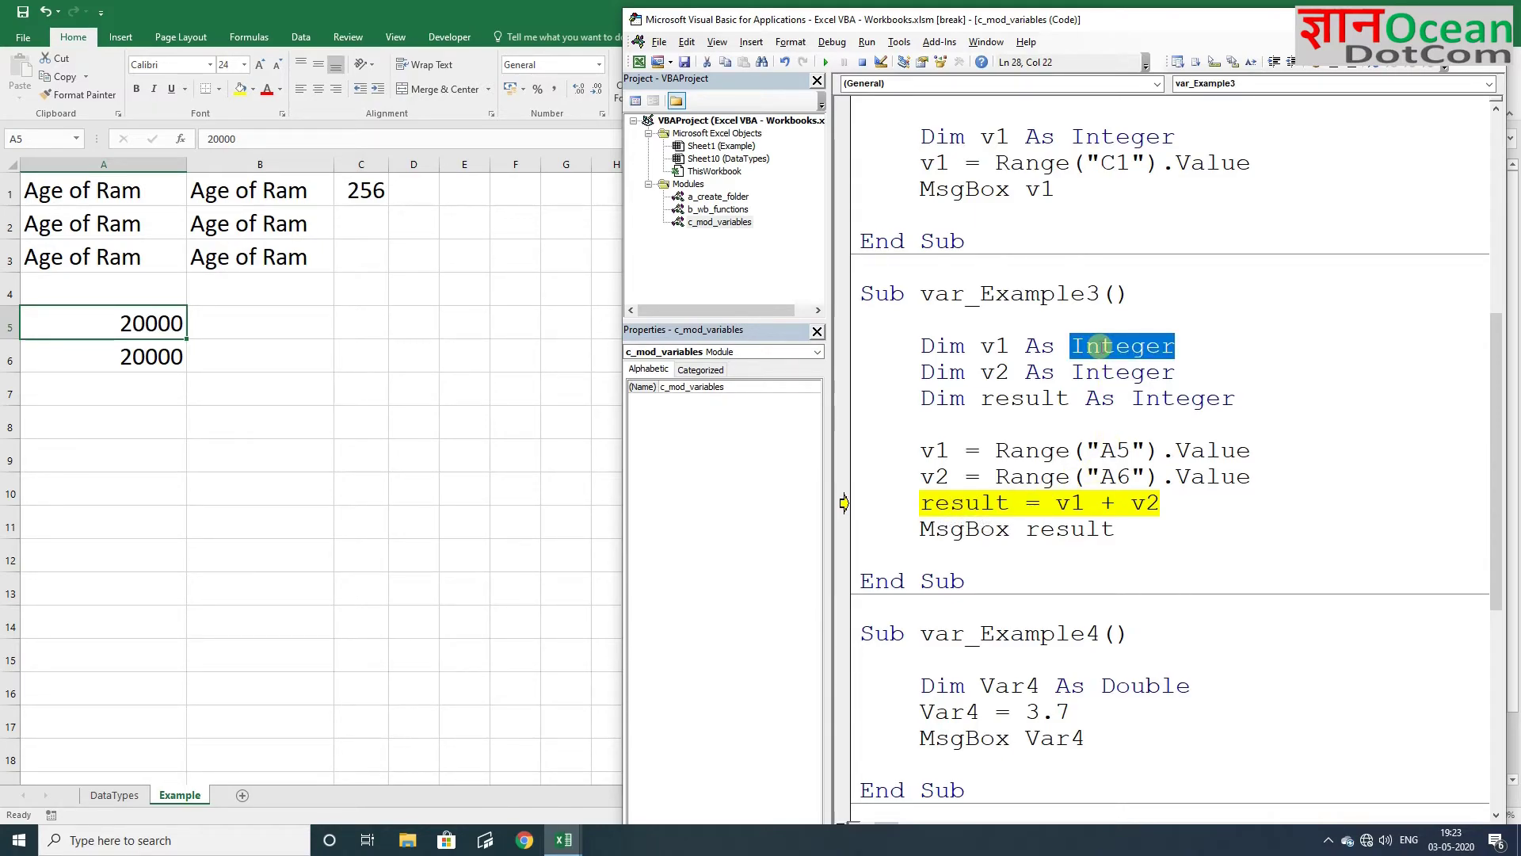
Change the v1, v2 and result declarations in var_Example3 from Integer to Long
type("long")
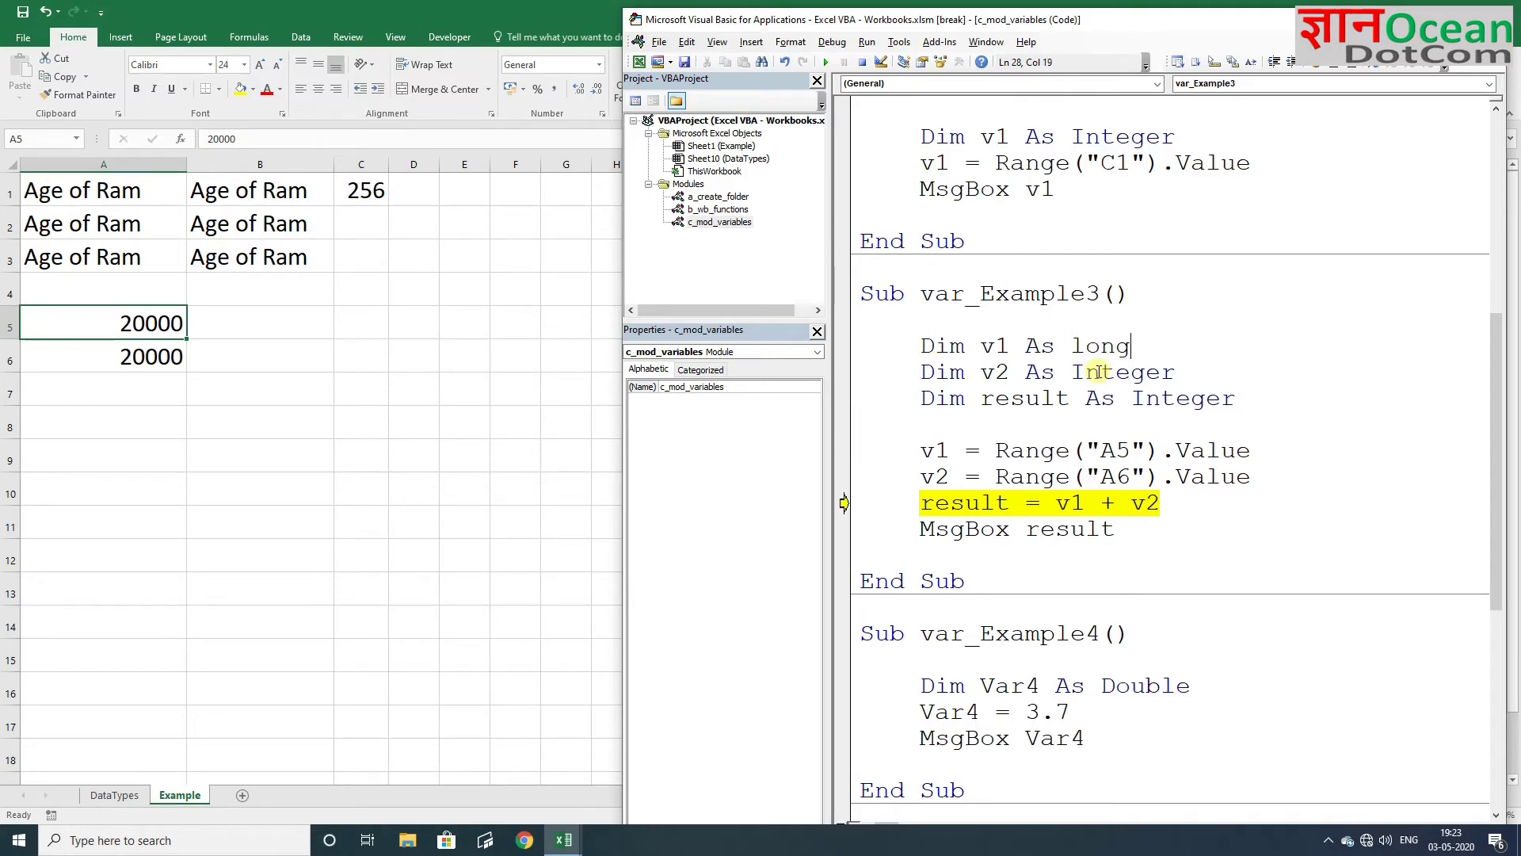
key("Down")
key("Down")
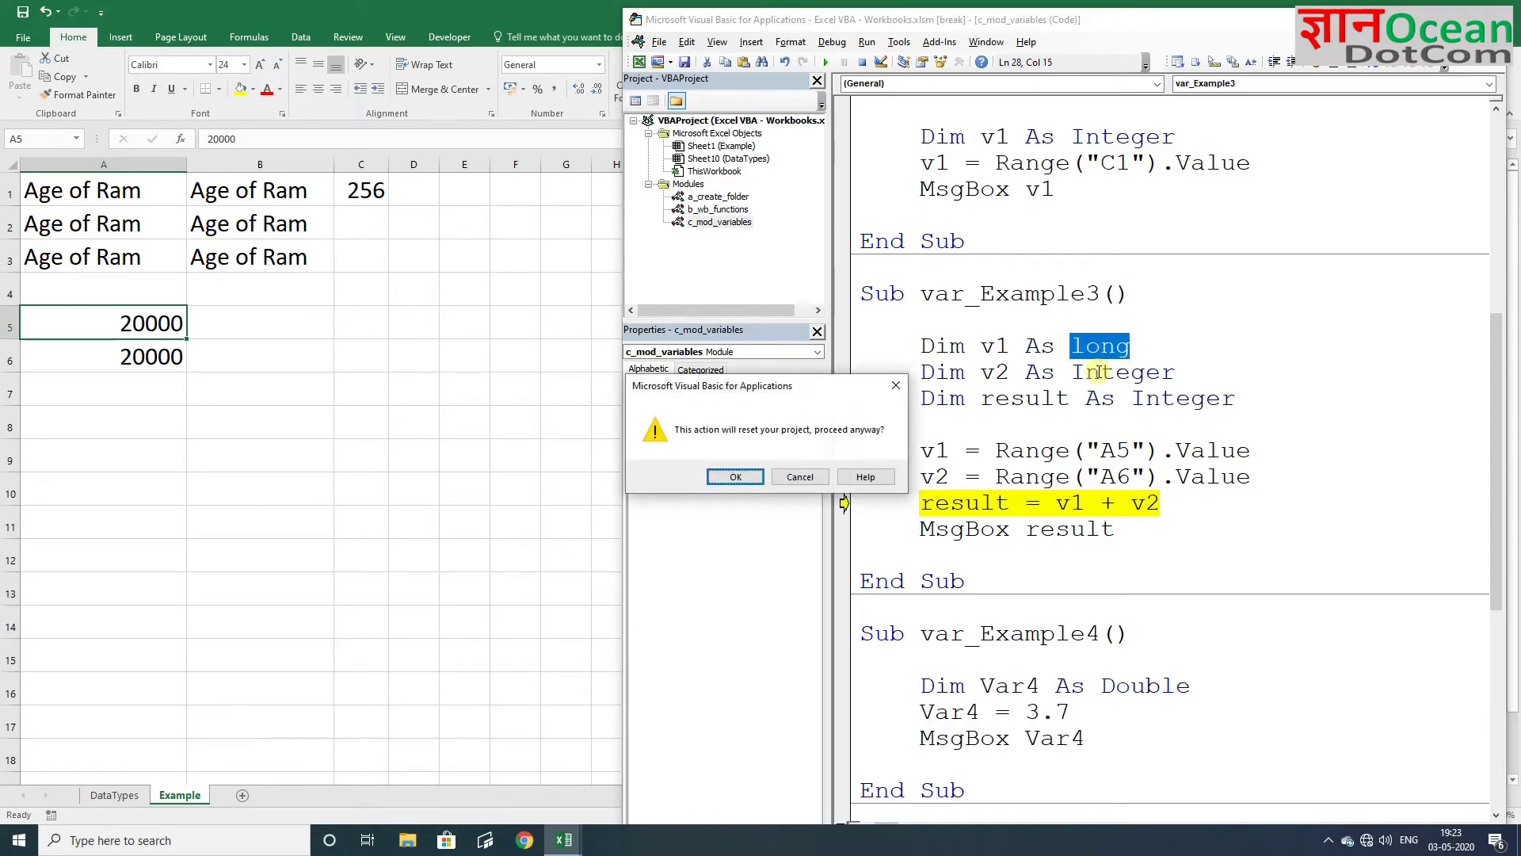
key("Return")
double_click(1097, 371)
type("l")
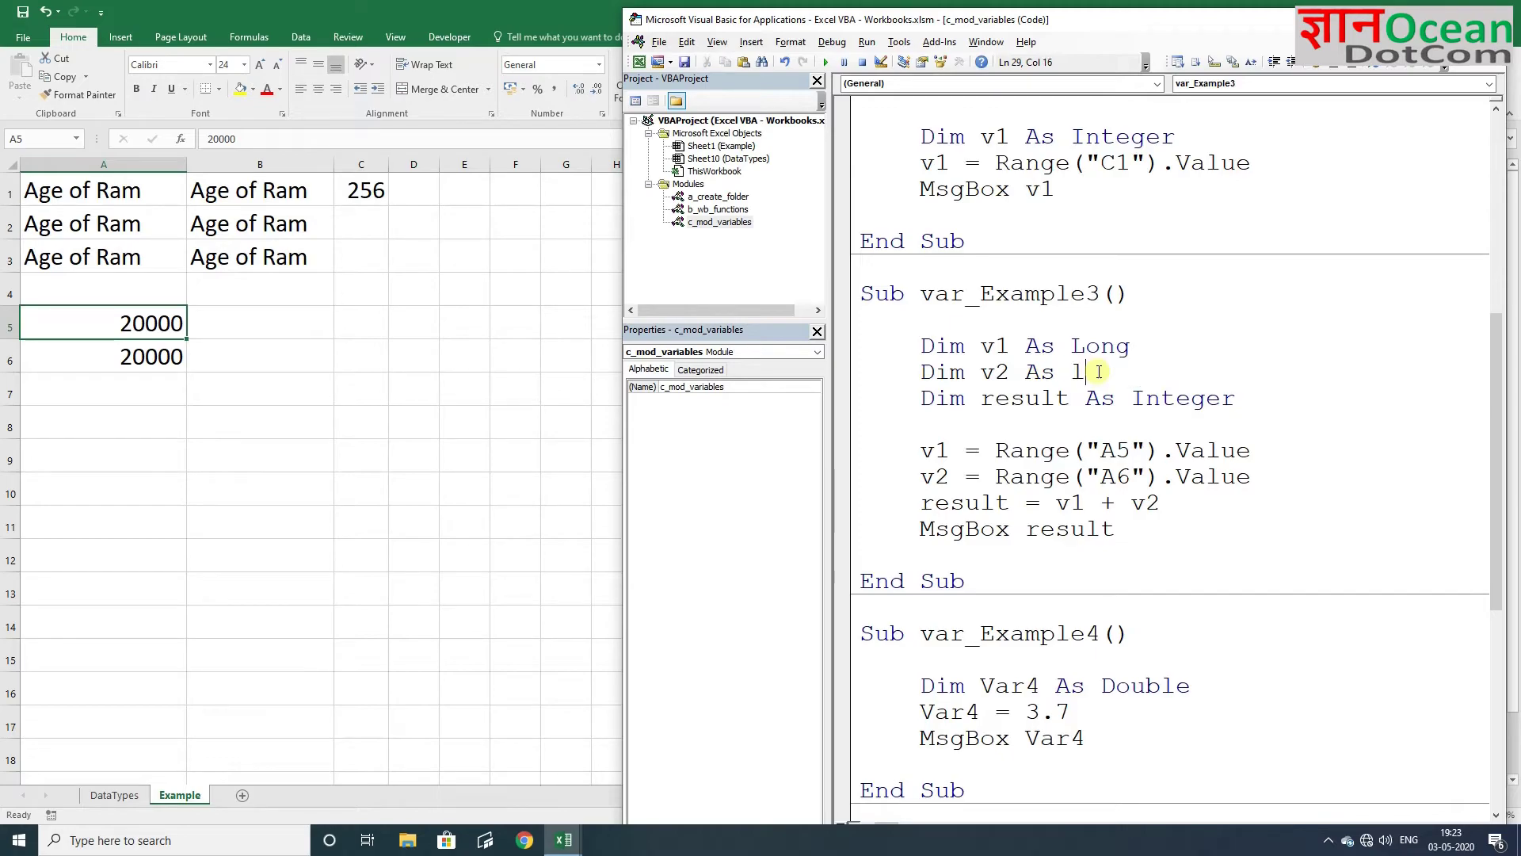
type("ng")
key("BackSpace")
key("BackSpace")
type("ong")
key("Down")
key("End")
key("ctrl+shift+Left")
type("long")
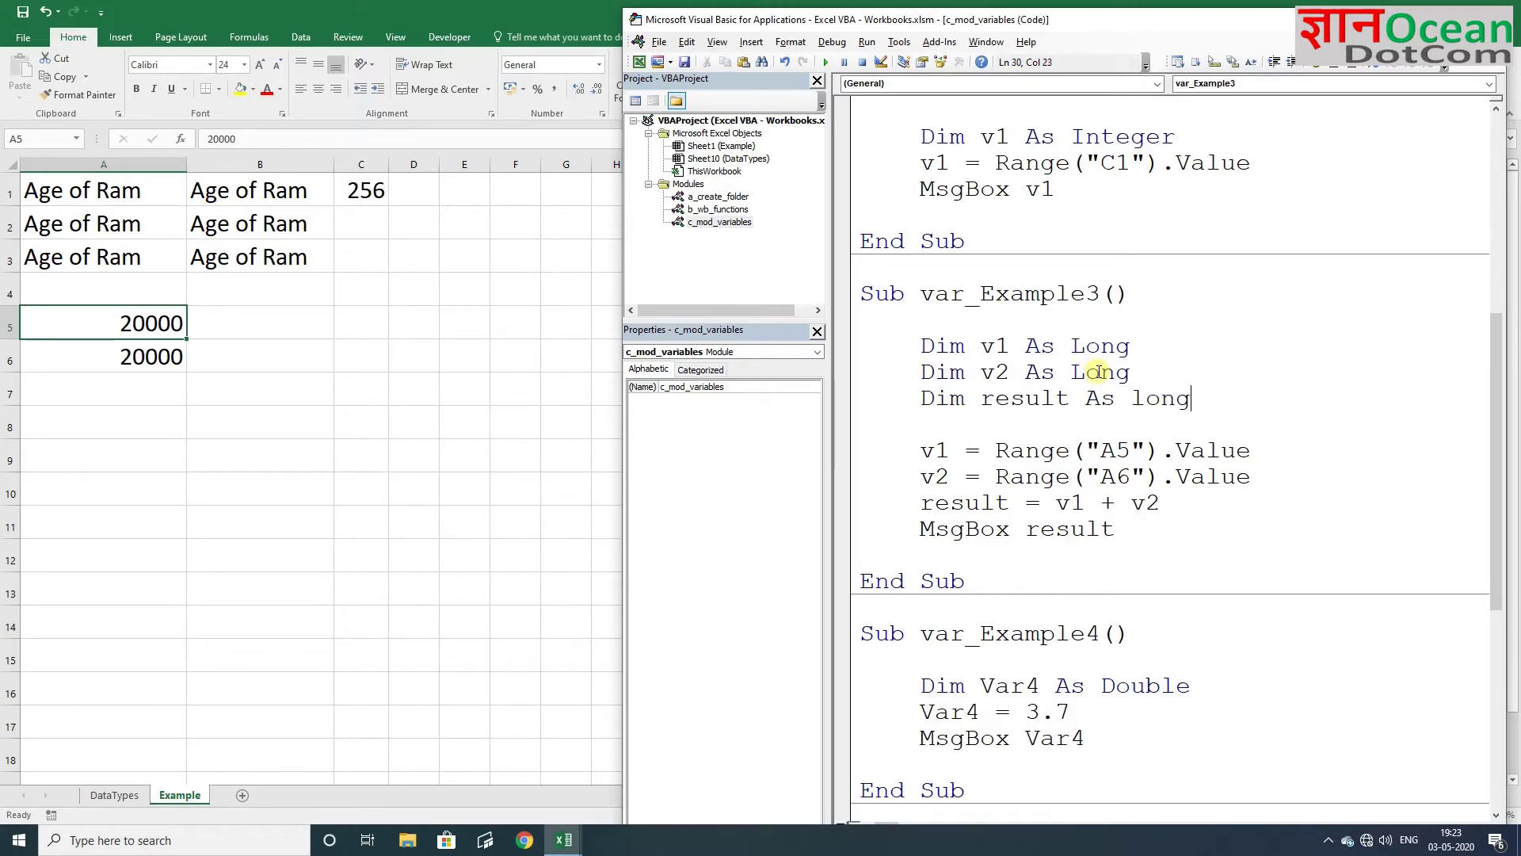
key("Down")
Step through var_Example3 again so it completes and shows 40000
key("F8")
key("F8")
key("F8")
key("F8")
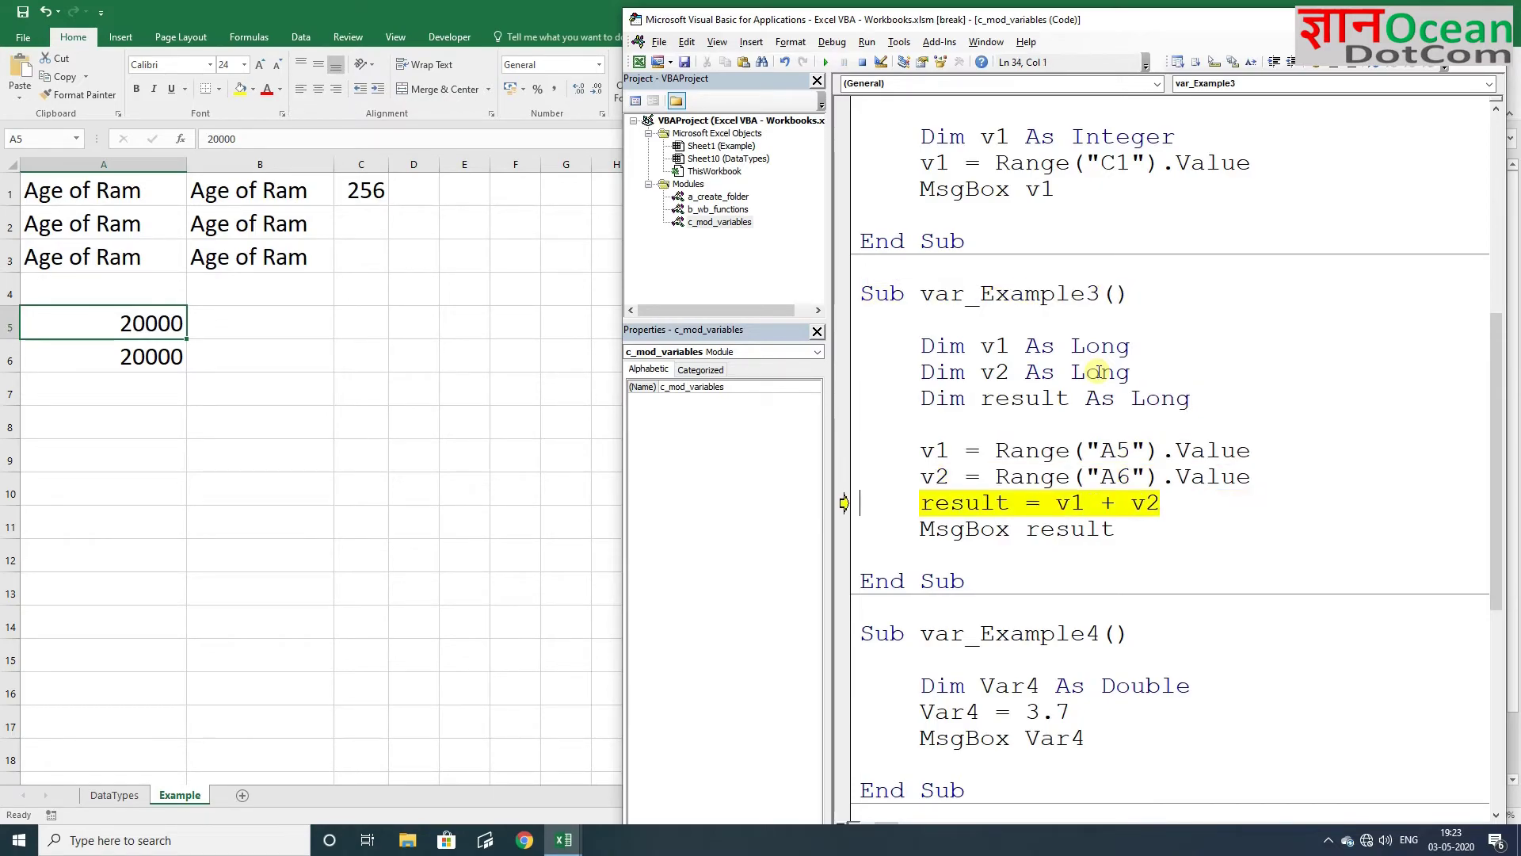
key("F8")
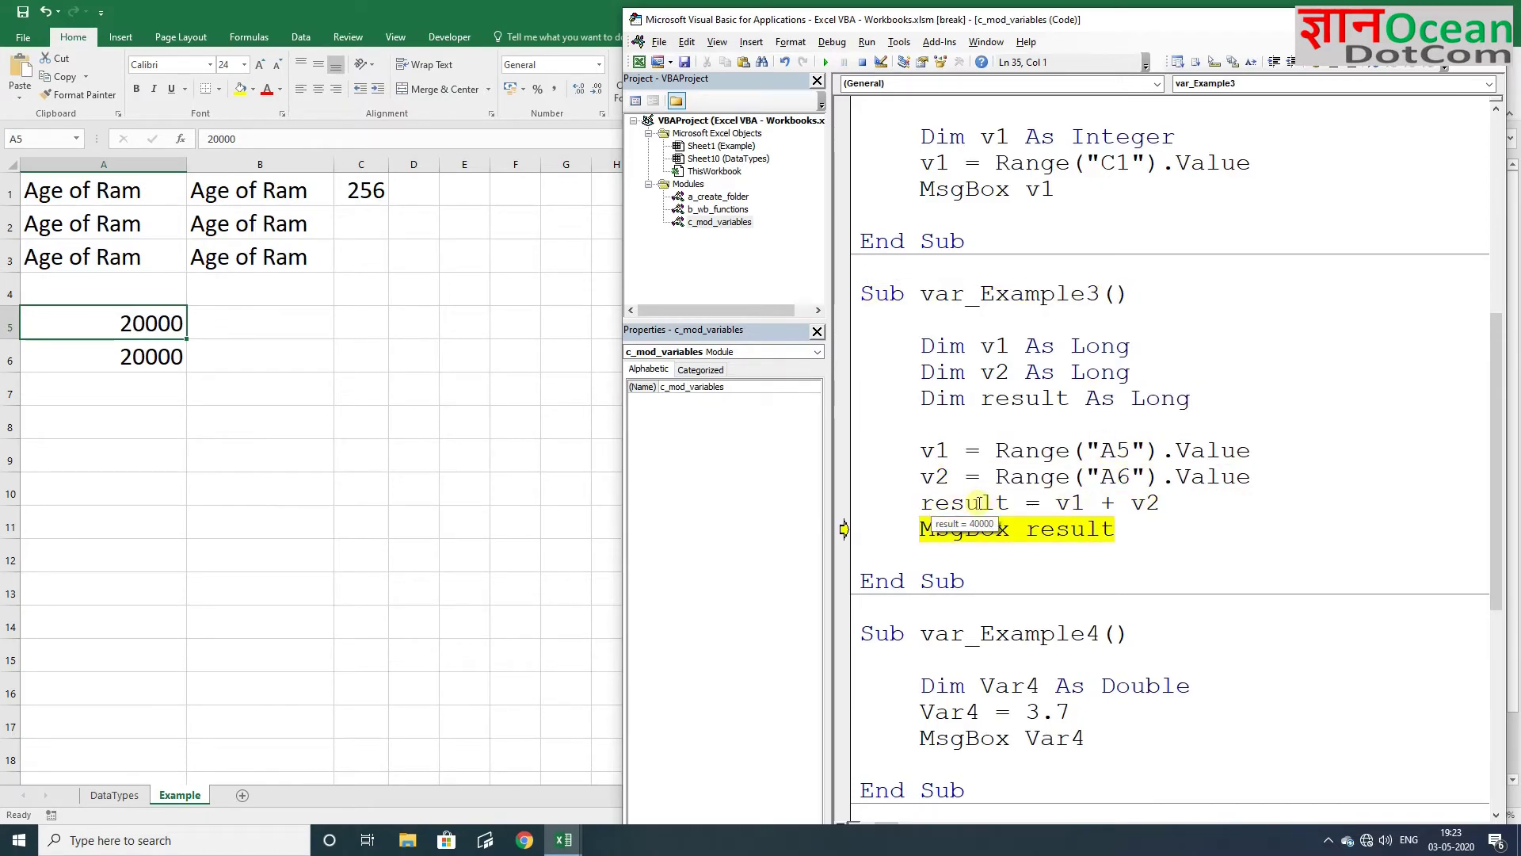
key("F8")
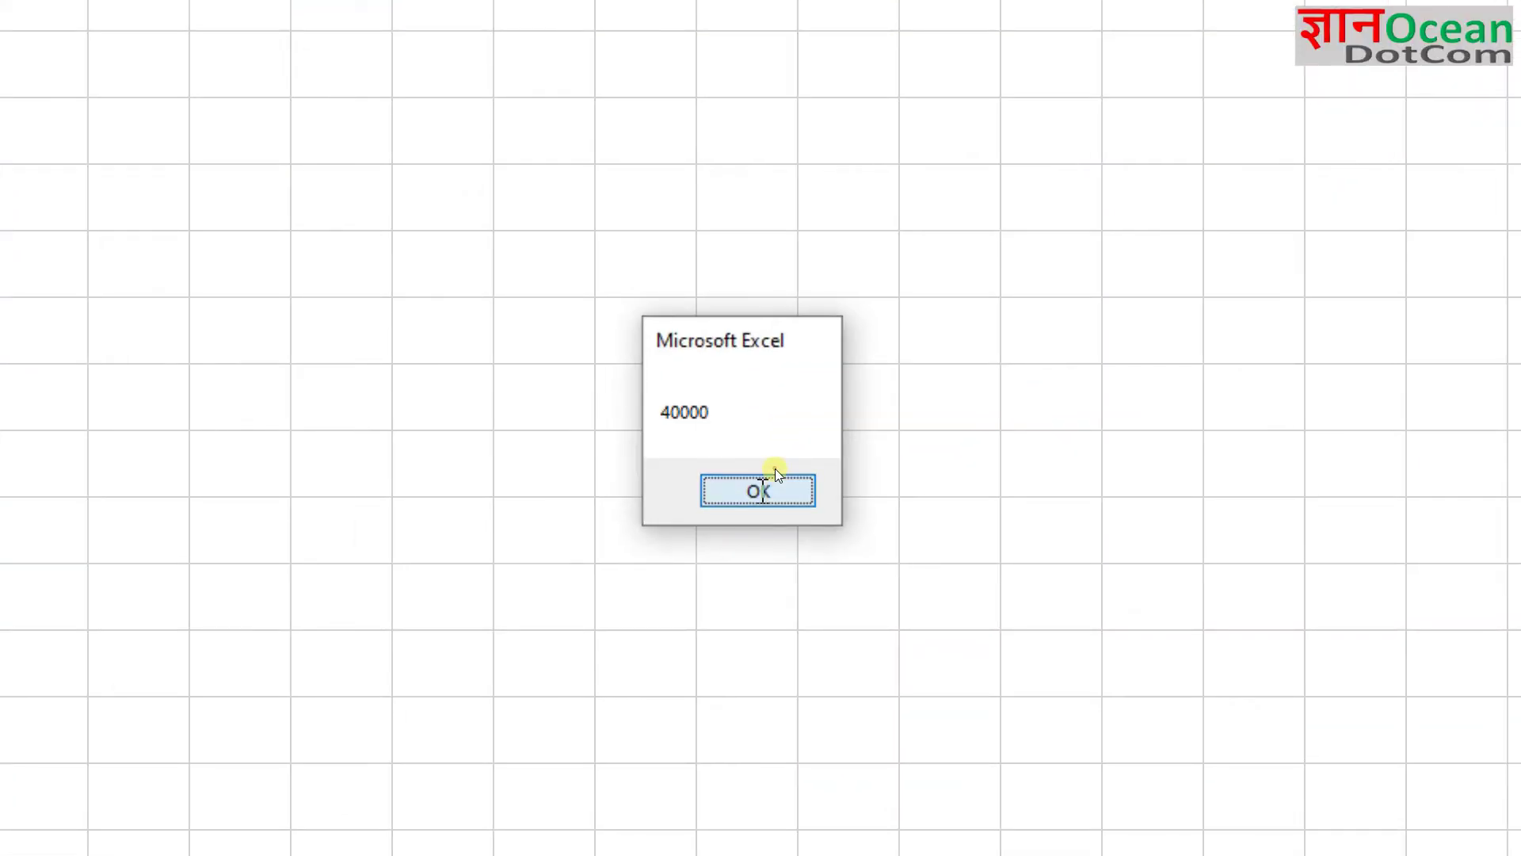
left_click(773, 484)
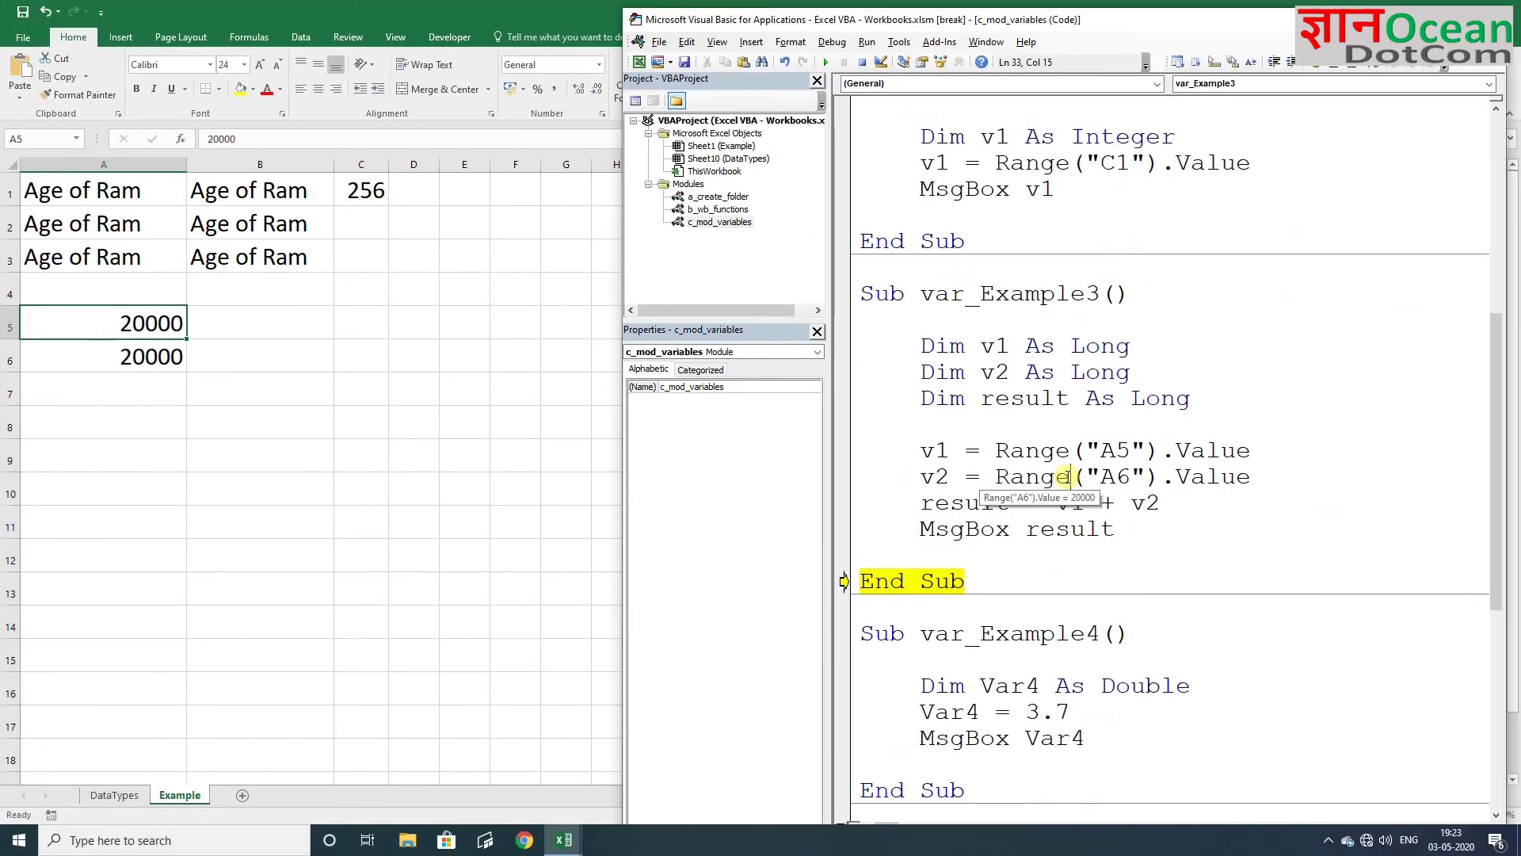
key("F8")
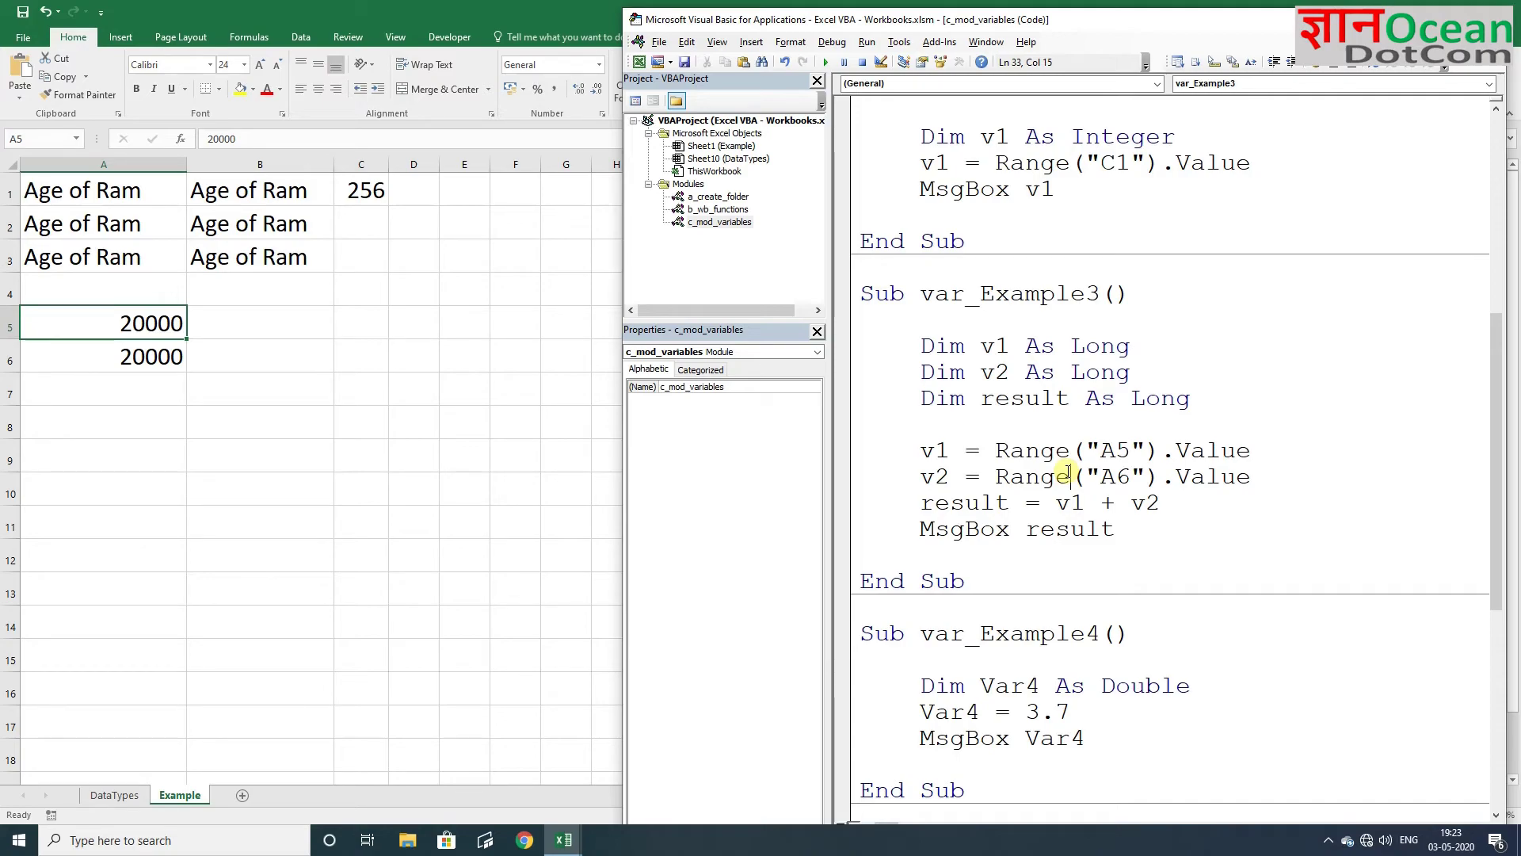
Change the Var4 declaration in var_Example4 from Double to Integer
scroll(1079, 478, "down", 1)
scroll(1079, 478, "down", 2)
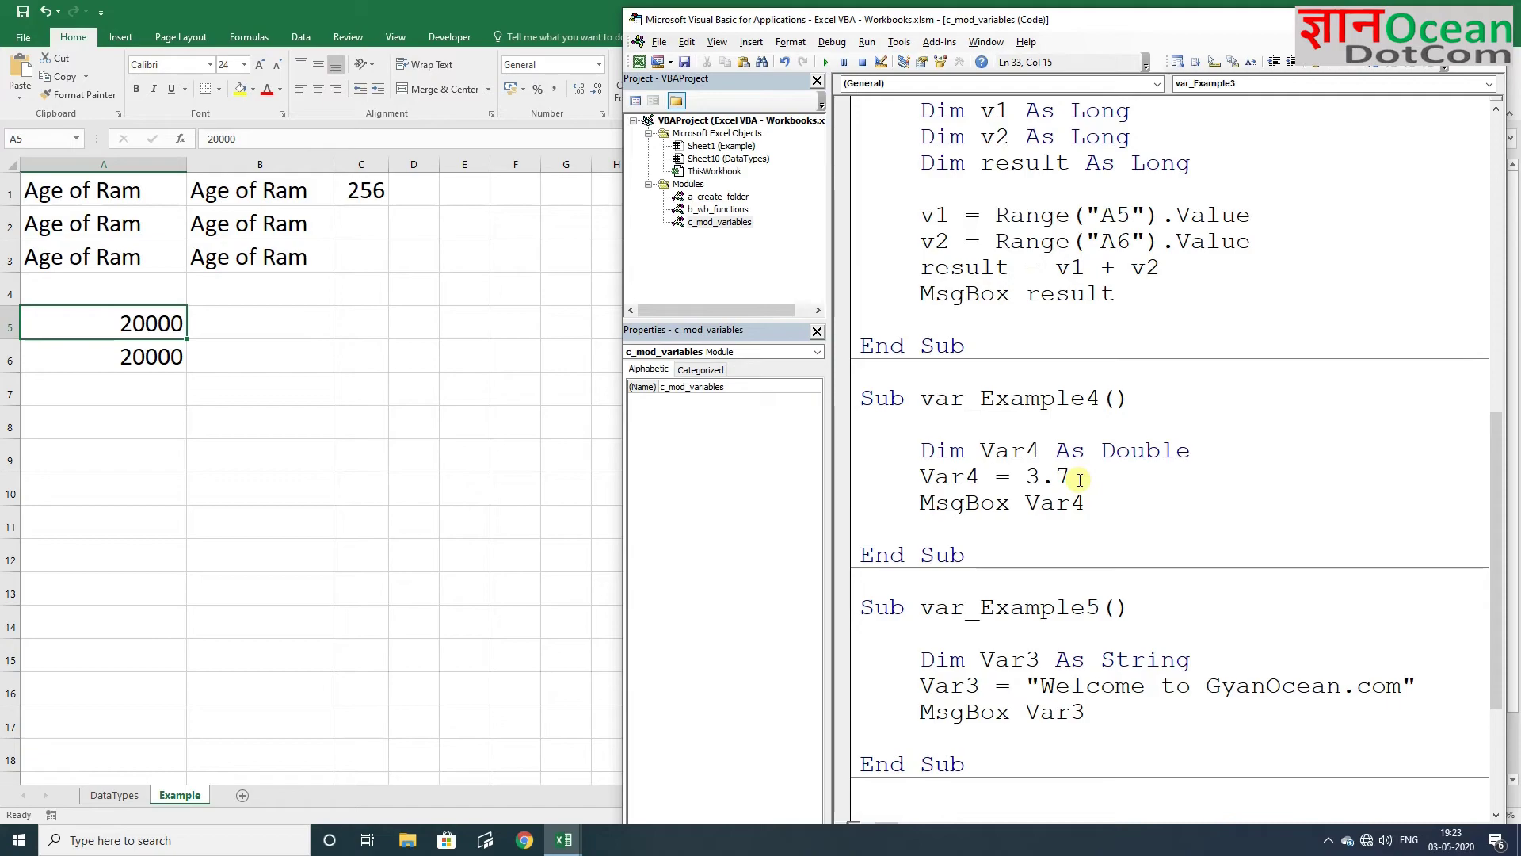
scroll(1079, 478, "down", 1)
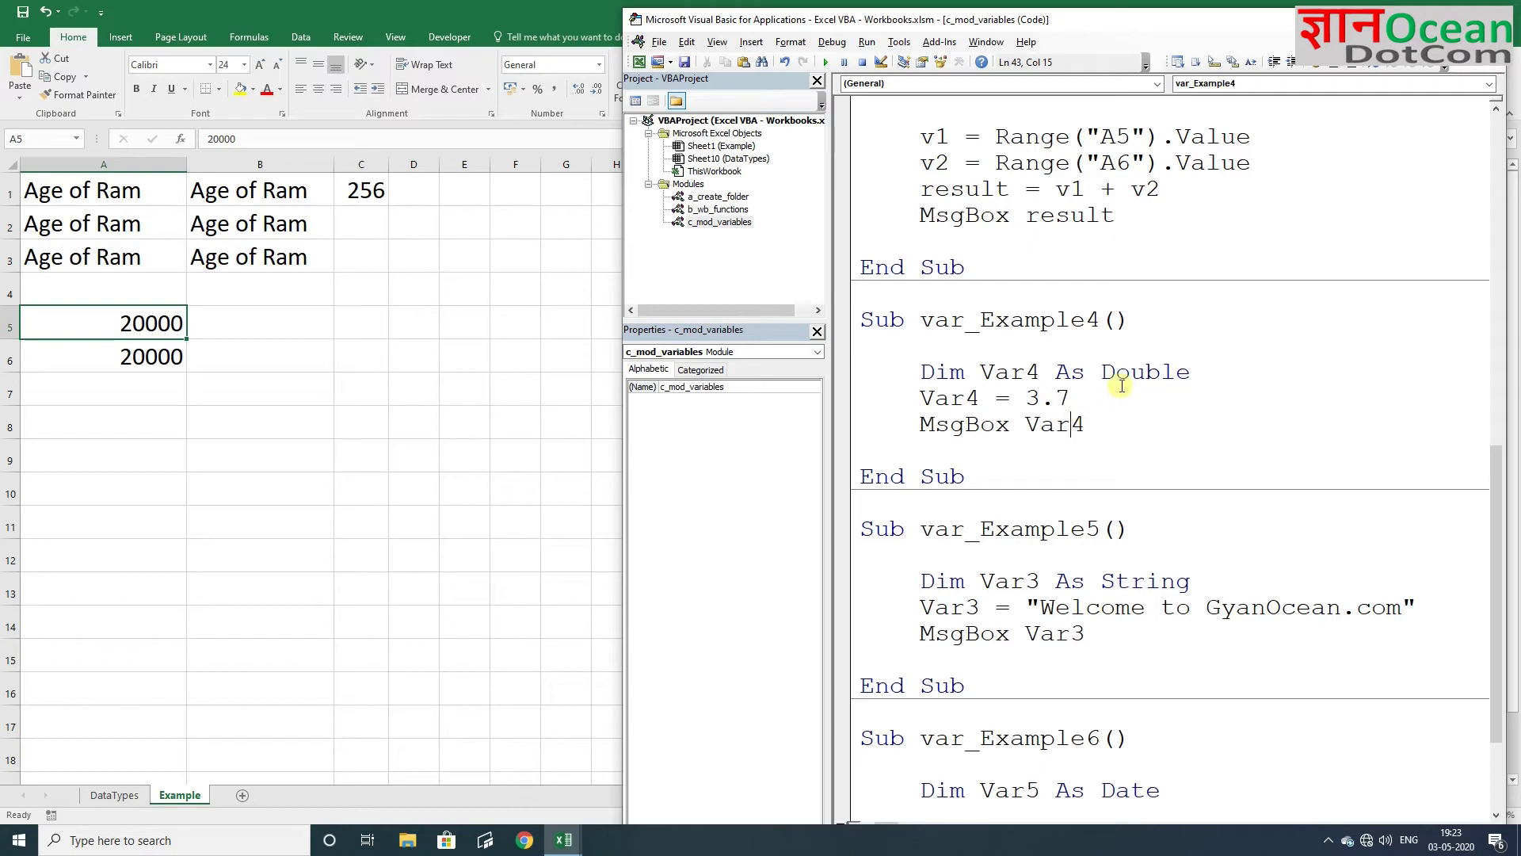
double_click(1127, 373)
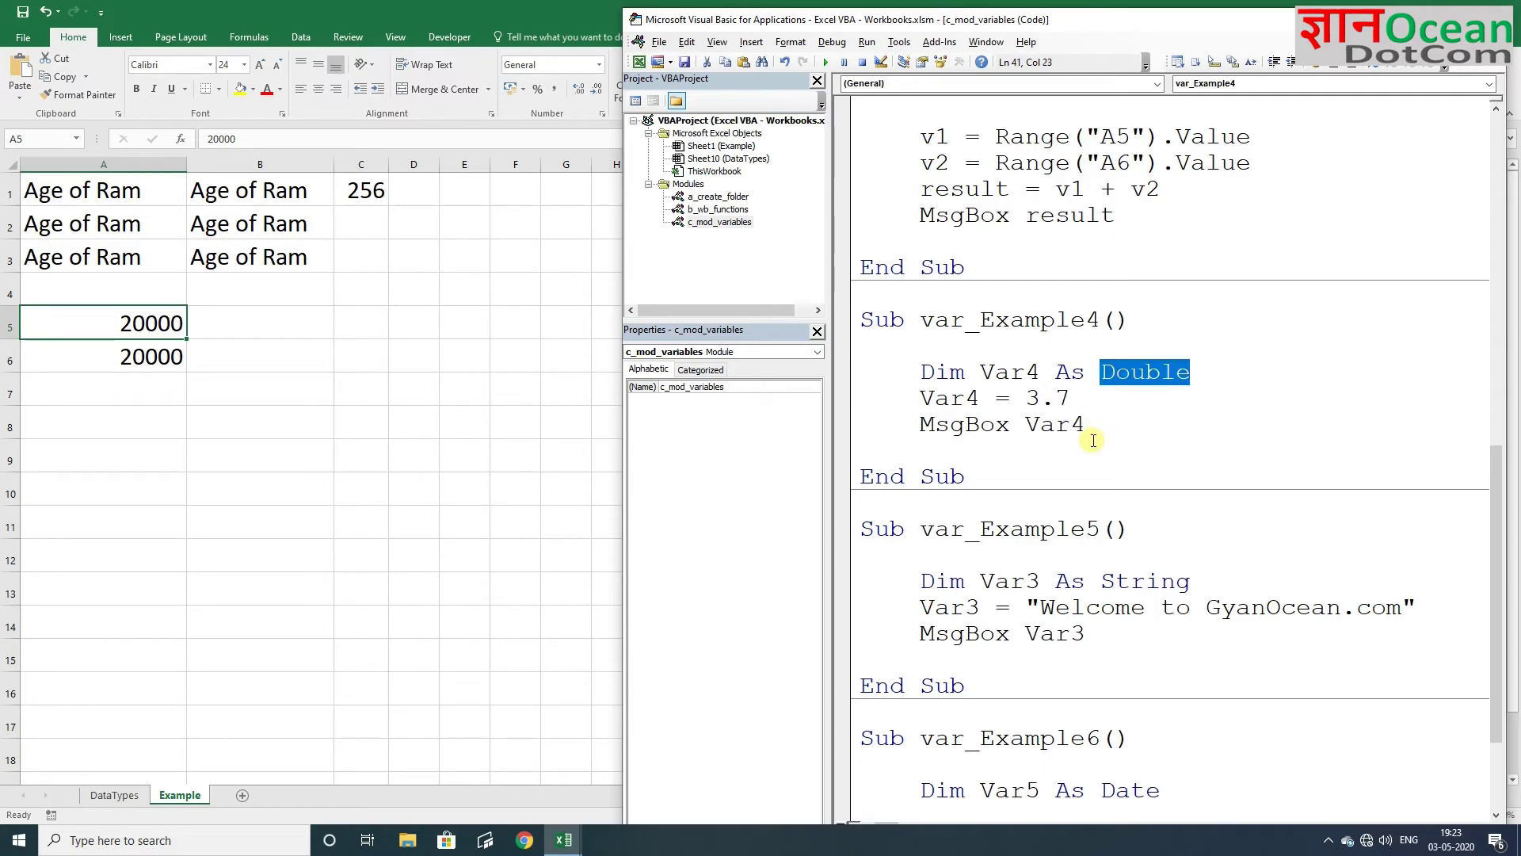
type("integ")
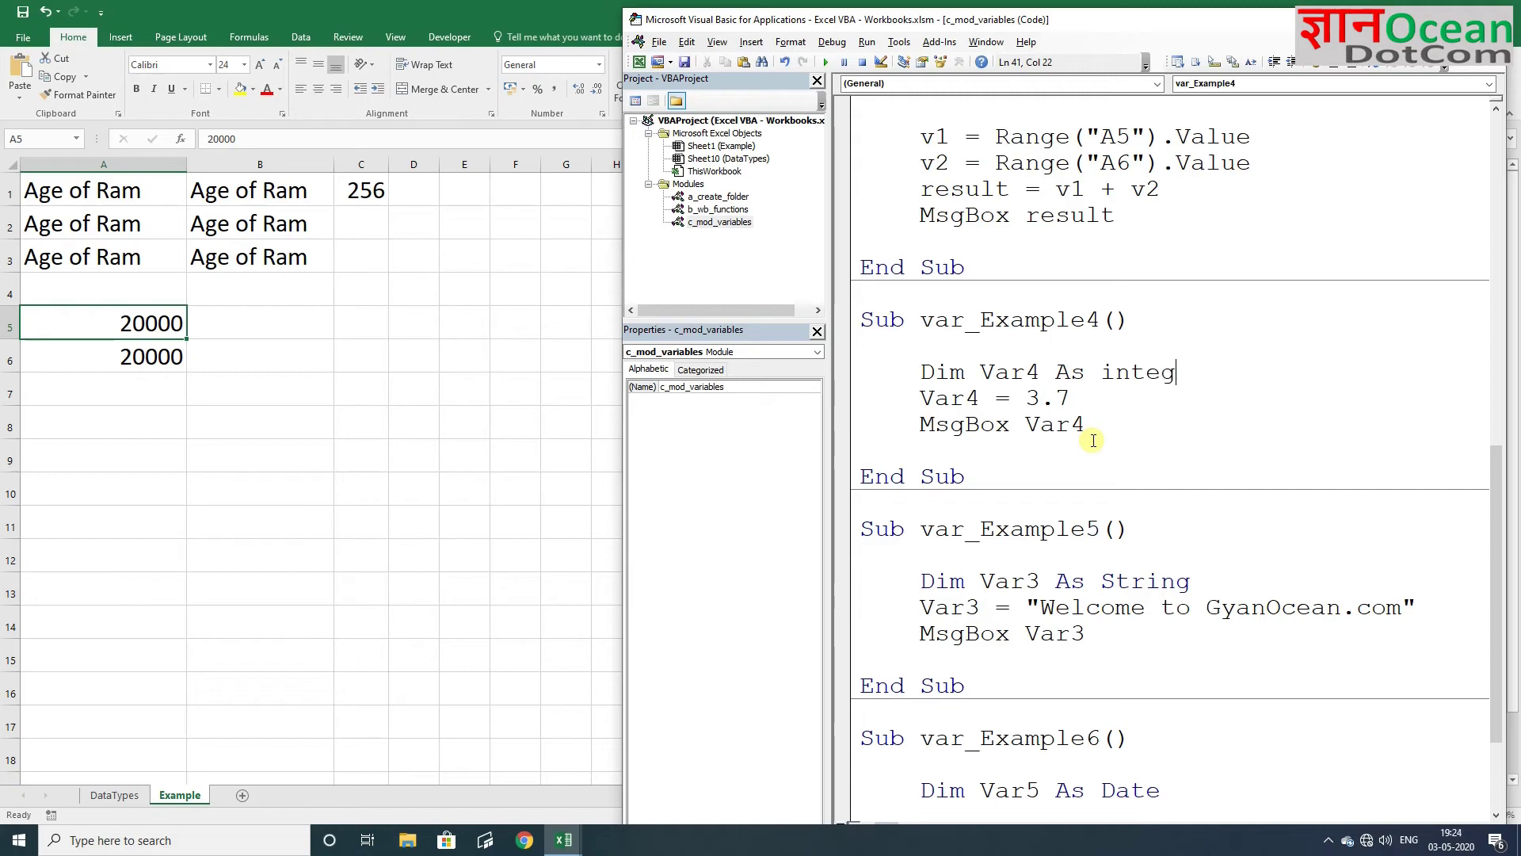
type("er")
key("Down")
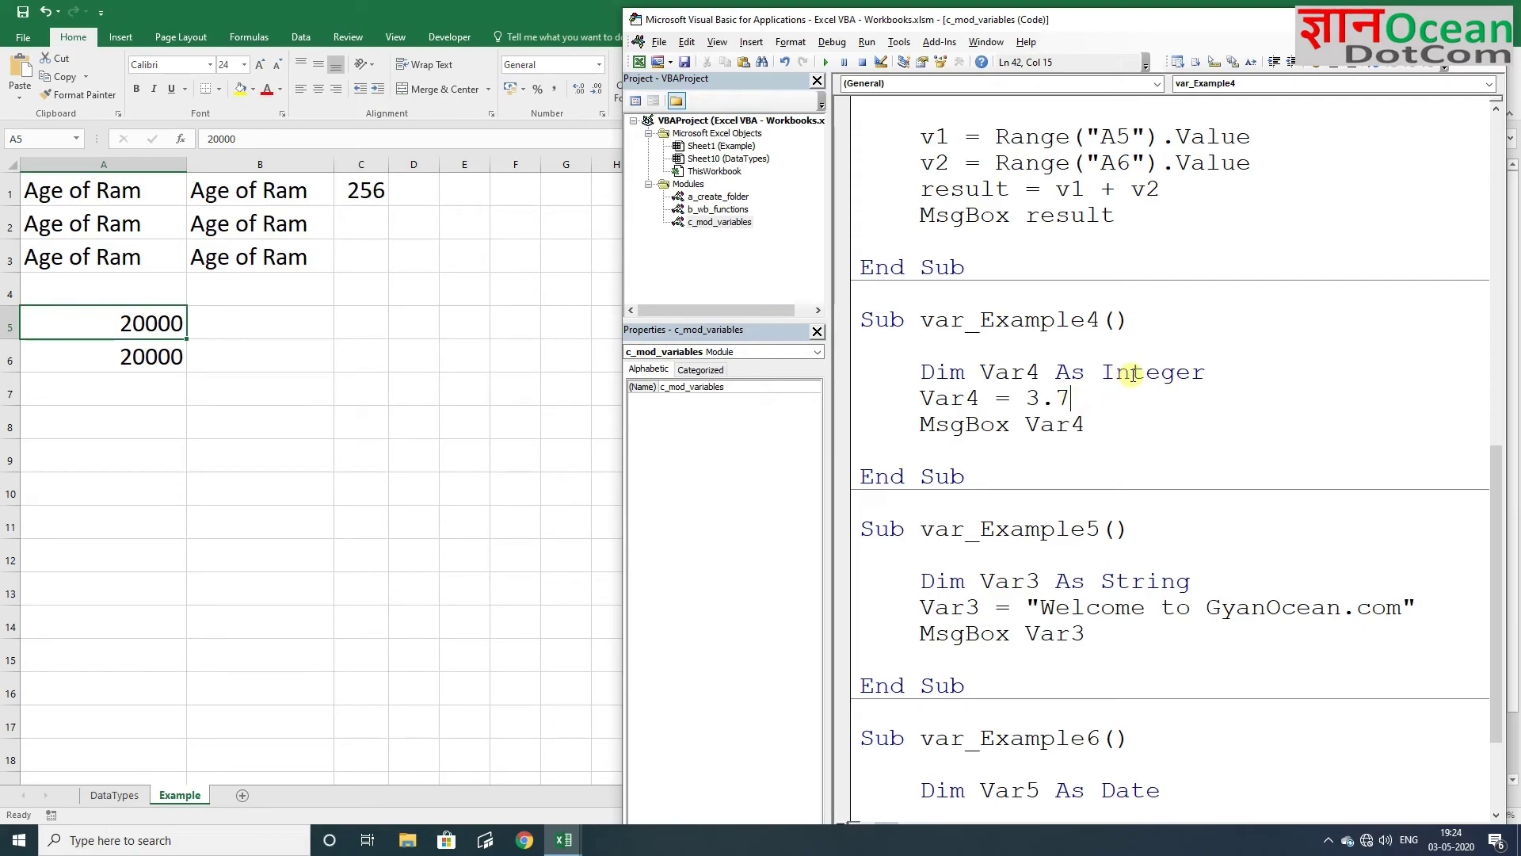
Step through var_Example4, confirming the message box shows 3.7 rounded to 4
key("F8")
key("F8")
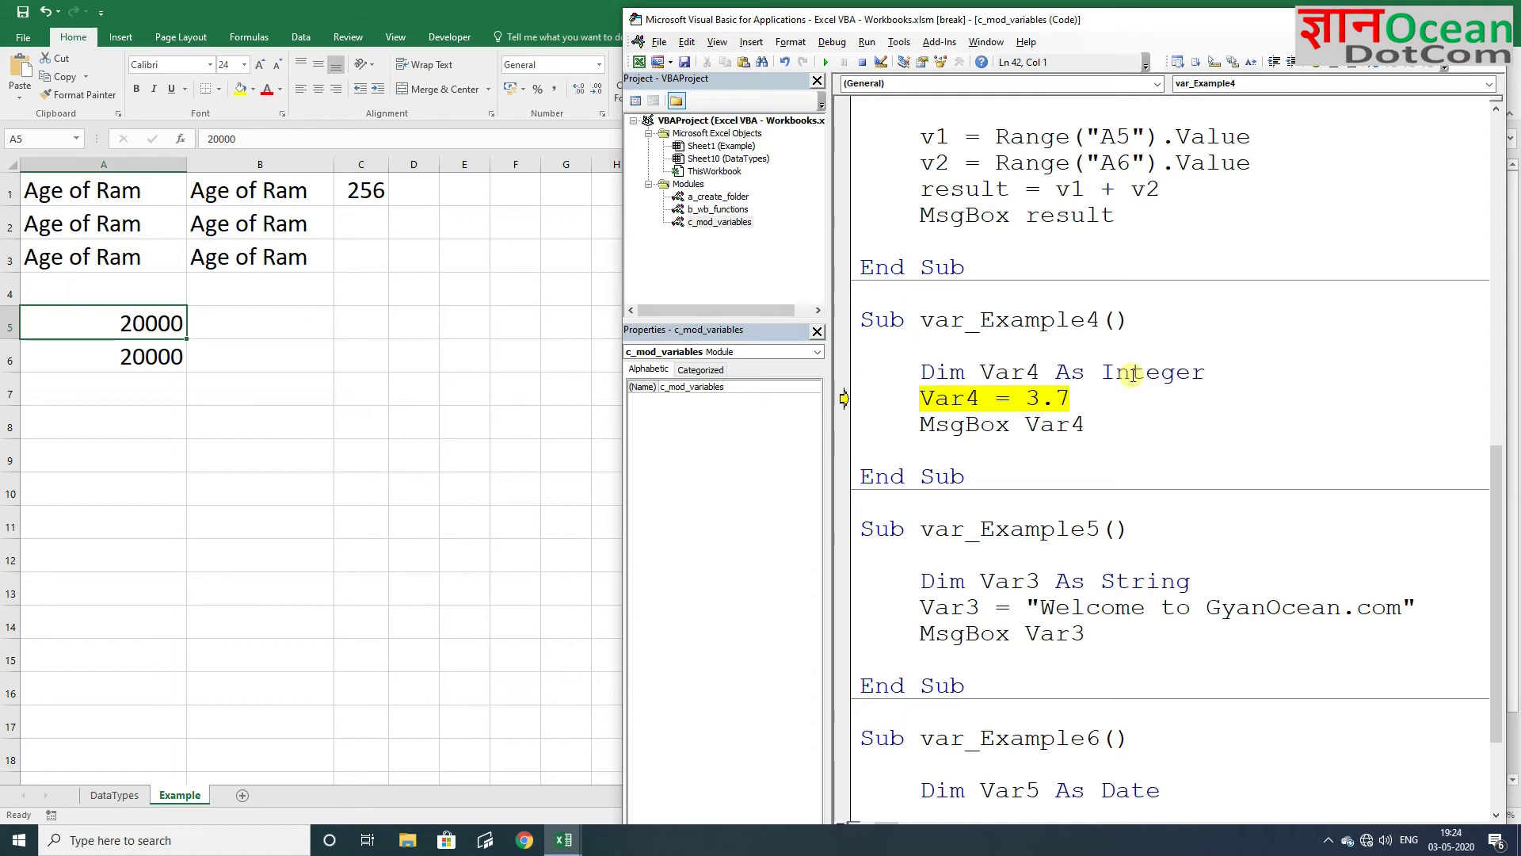
key("F8")
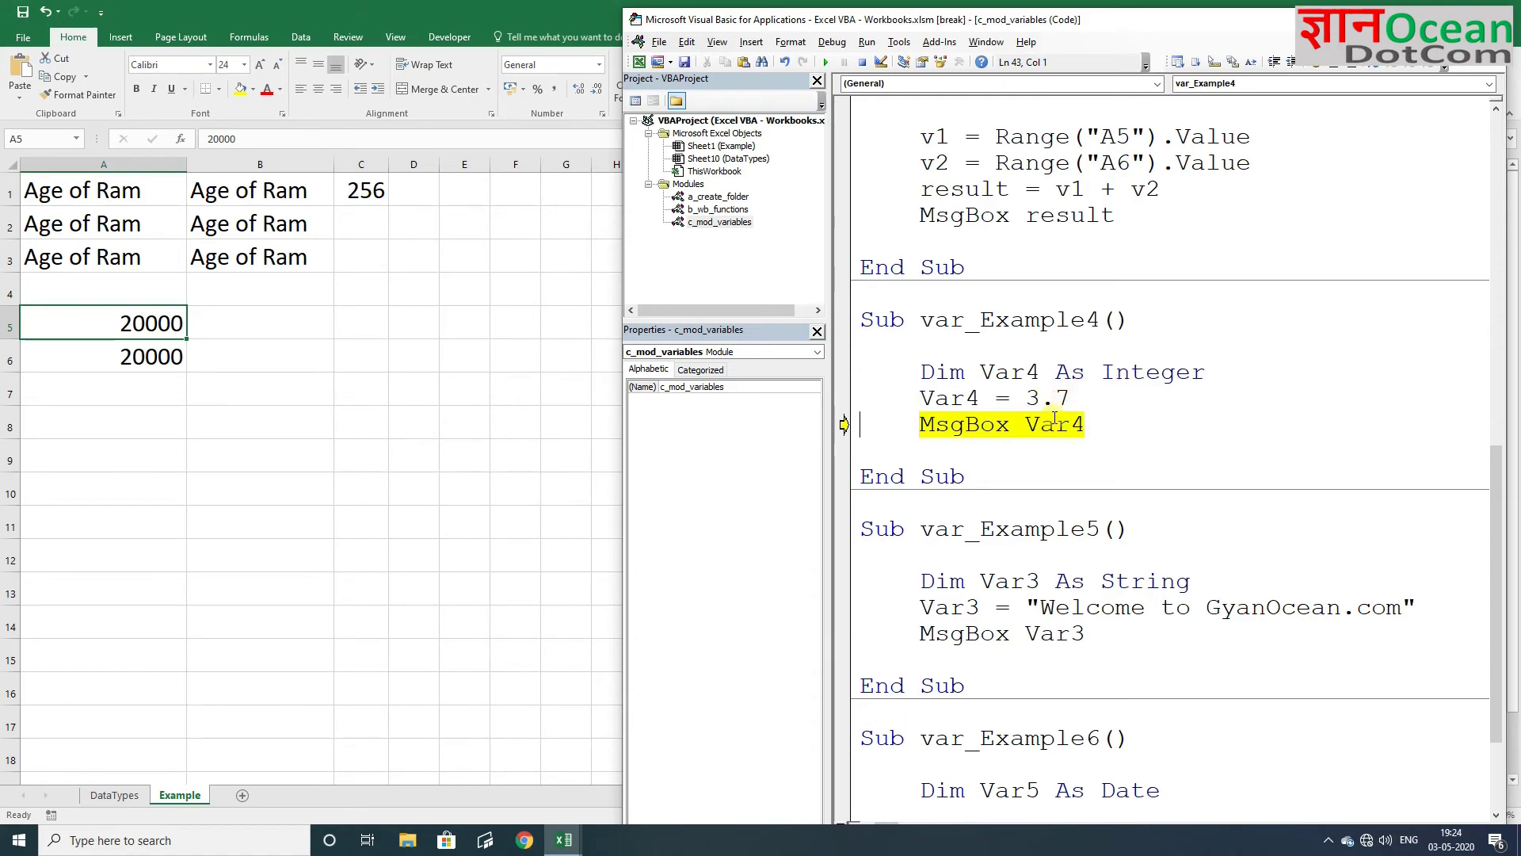
key("F8")
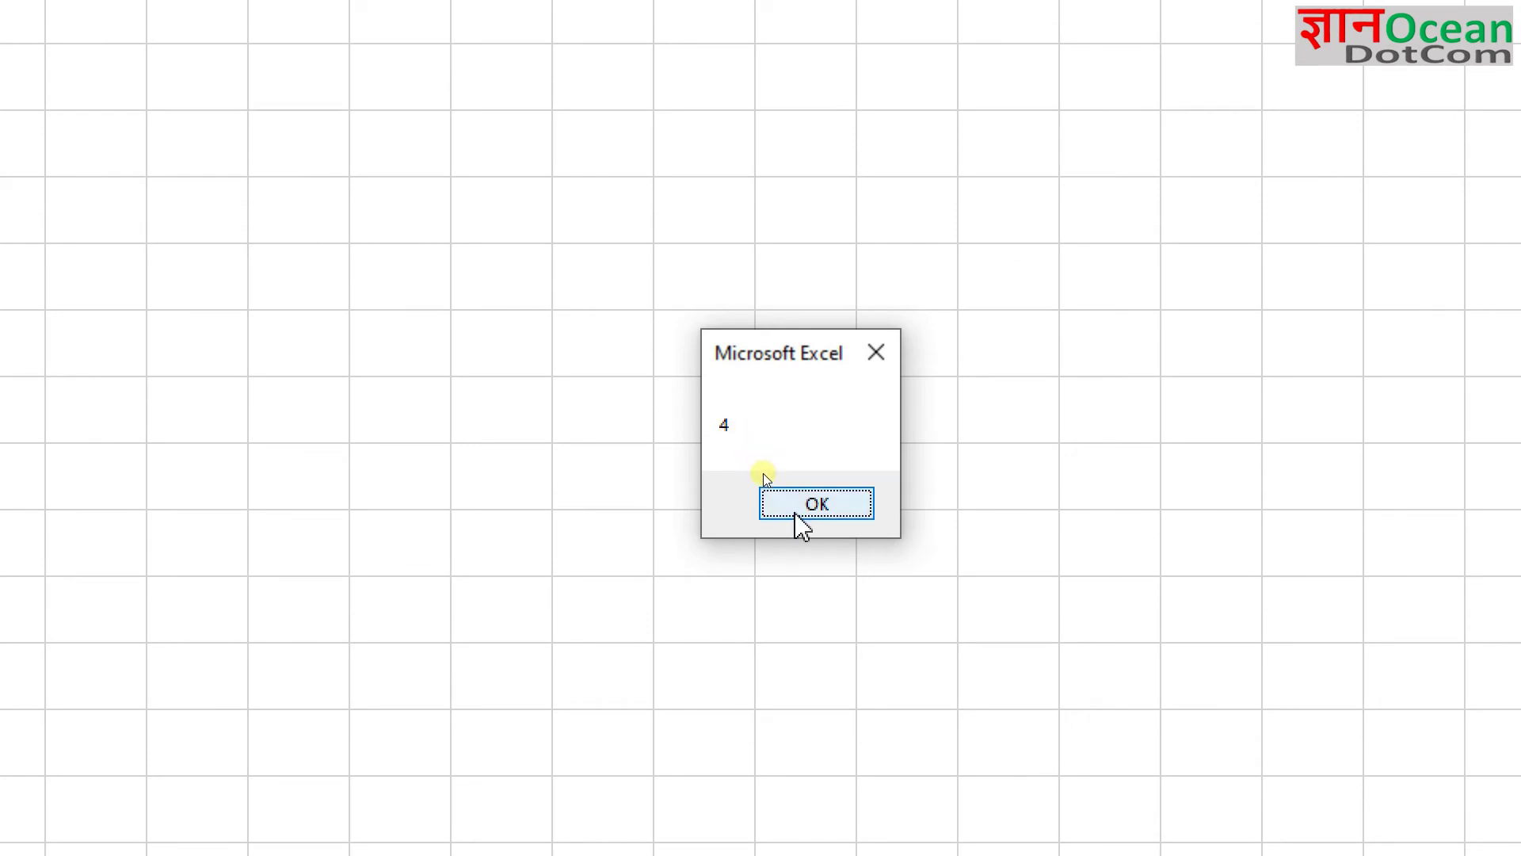
left_click(797, 517)
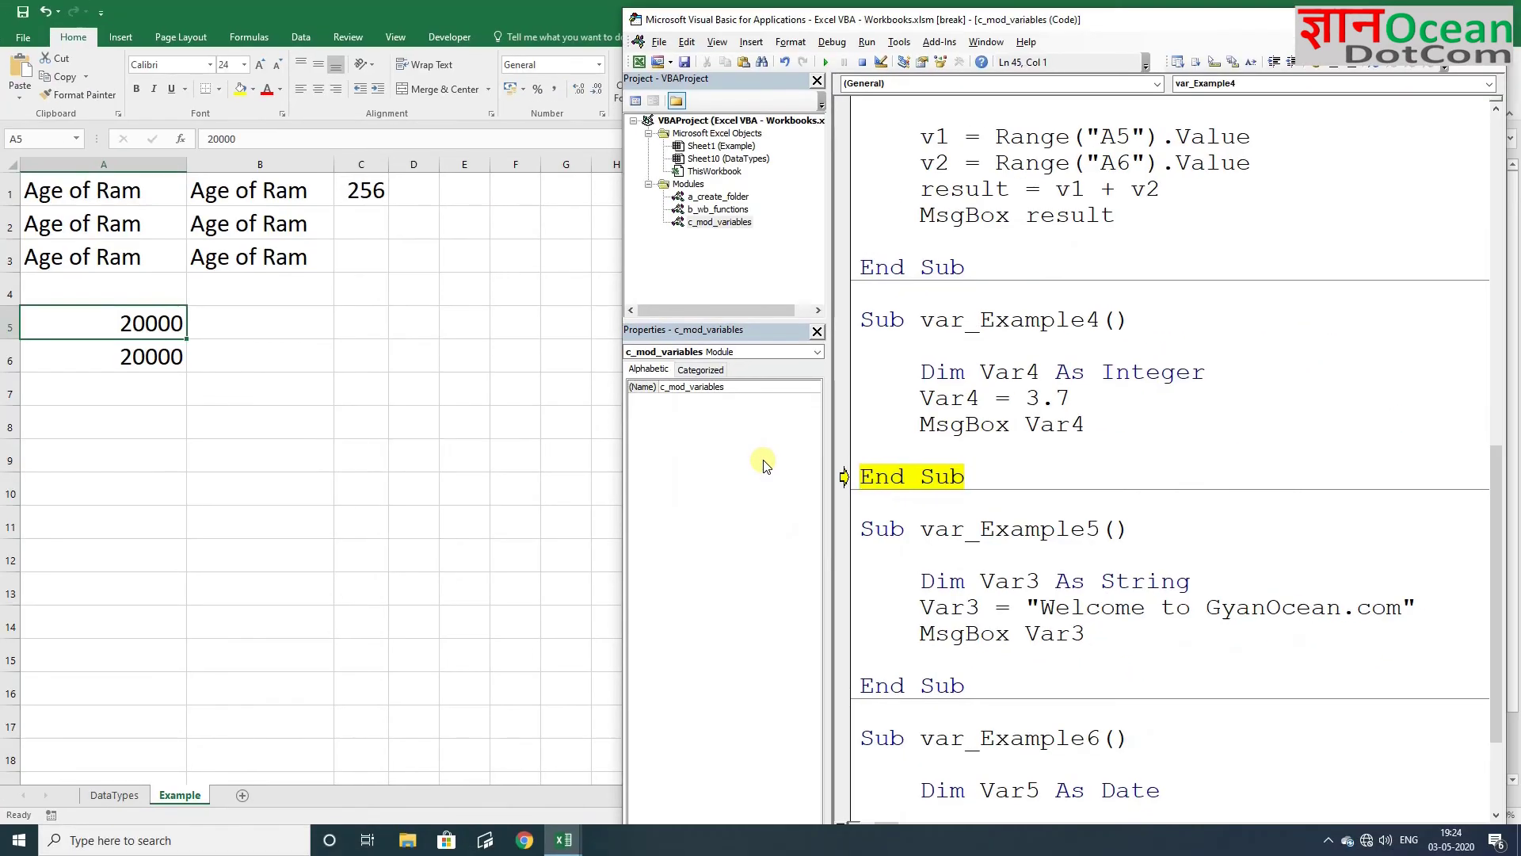
mouse_move(1054, 424)
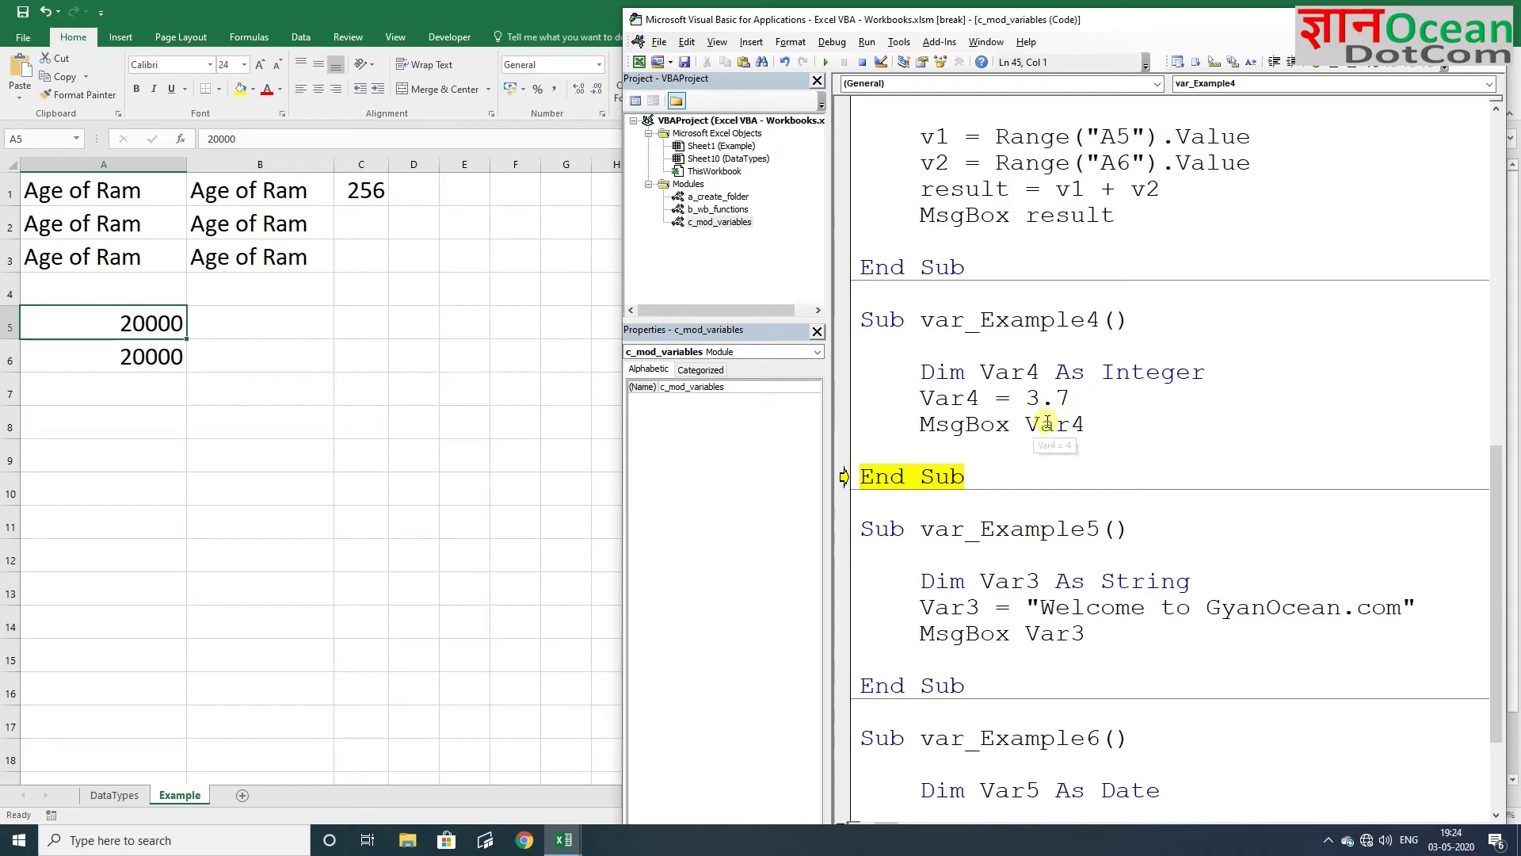
key("F8")
Declare Var4 in var_Example4 as Double again
double_click(1109, 372)
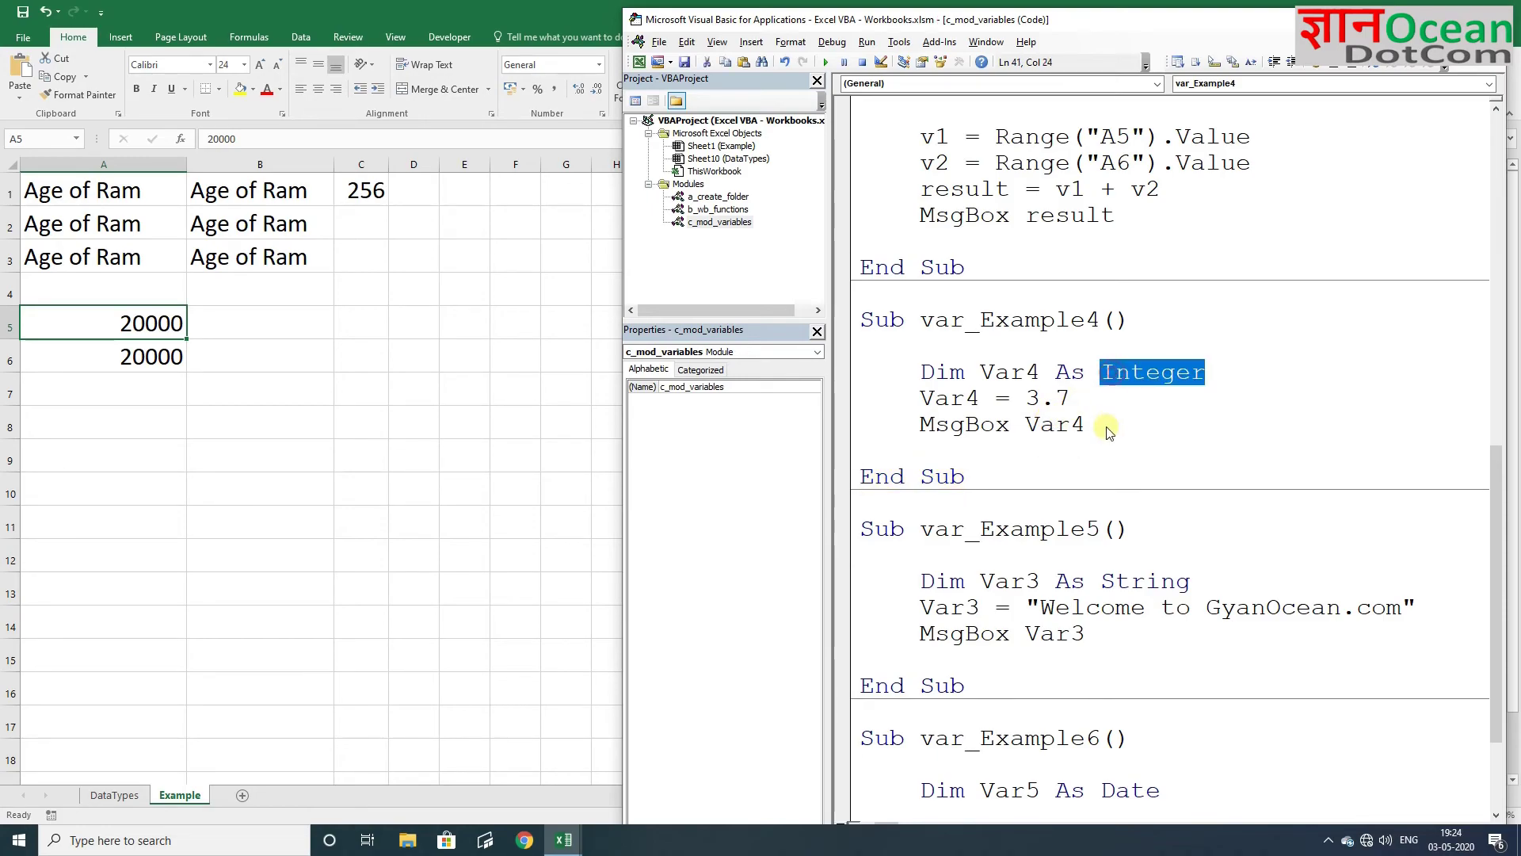
type("double")
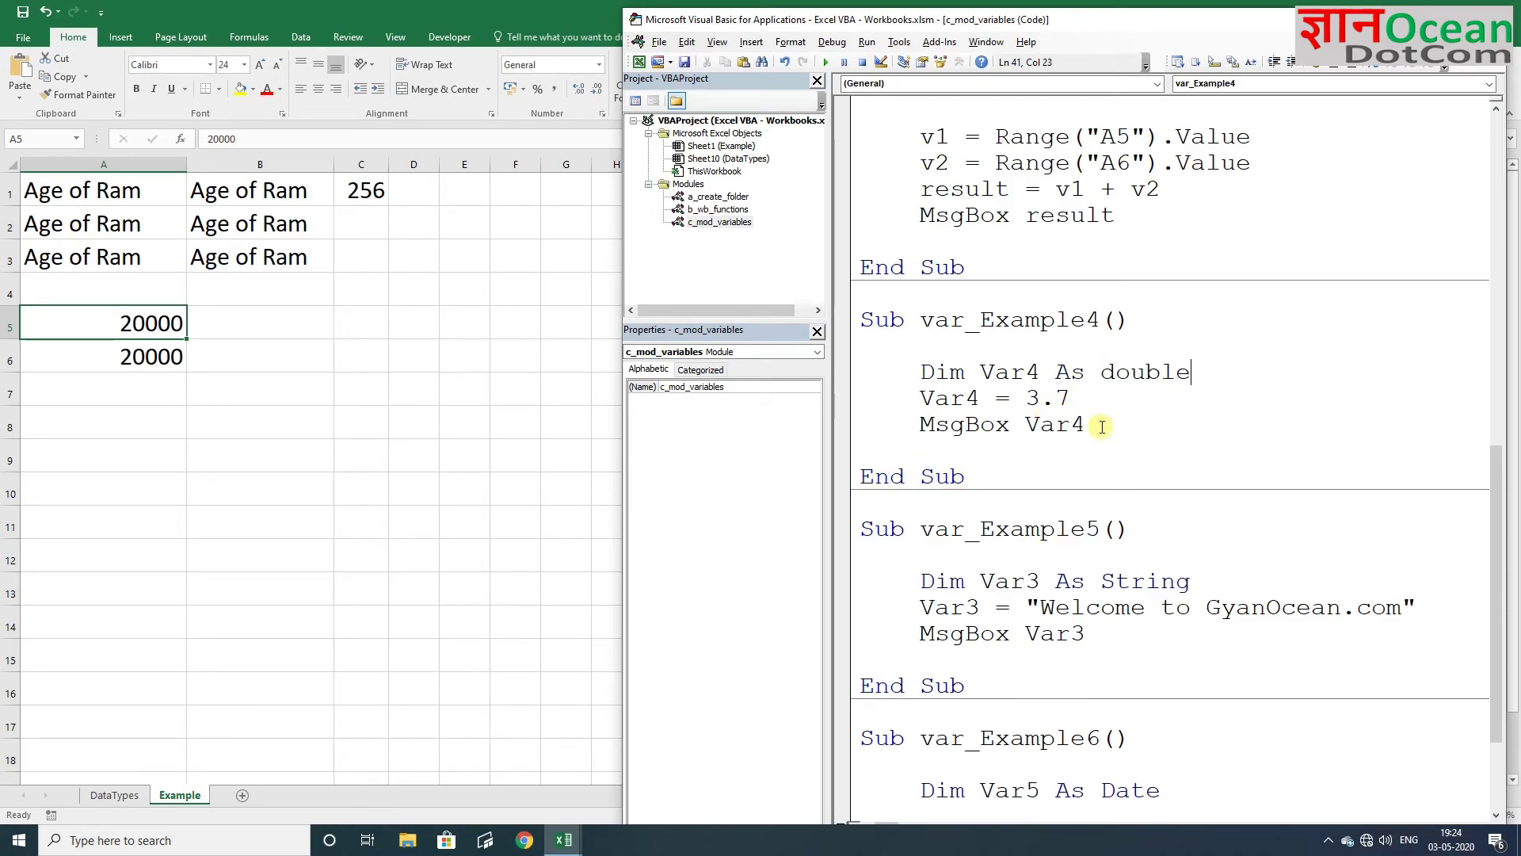
key("Down")
Step through var_Example4, confirming the message now shows 3.7 unrounded
key("F8")
key("F8")
key("F8")
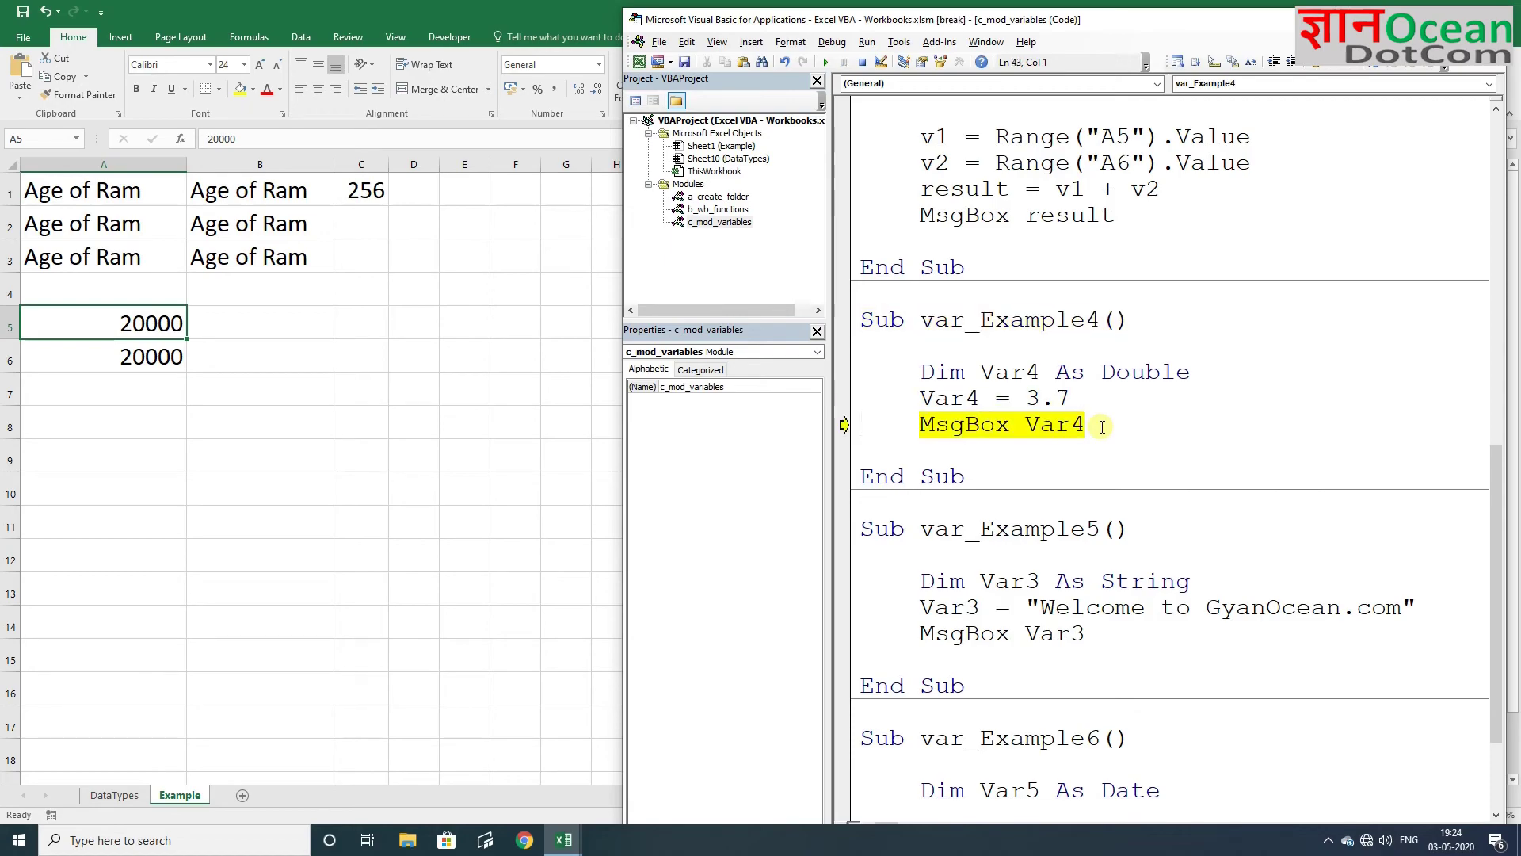
key("F8")
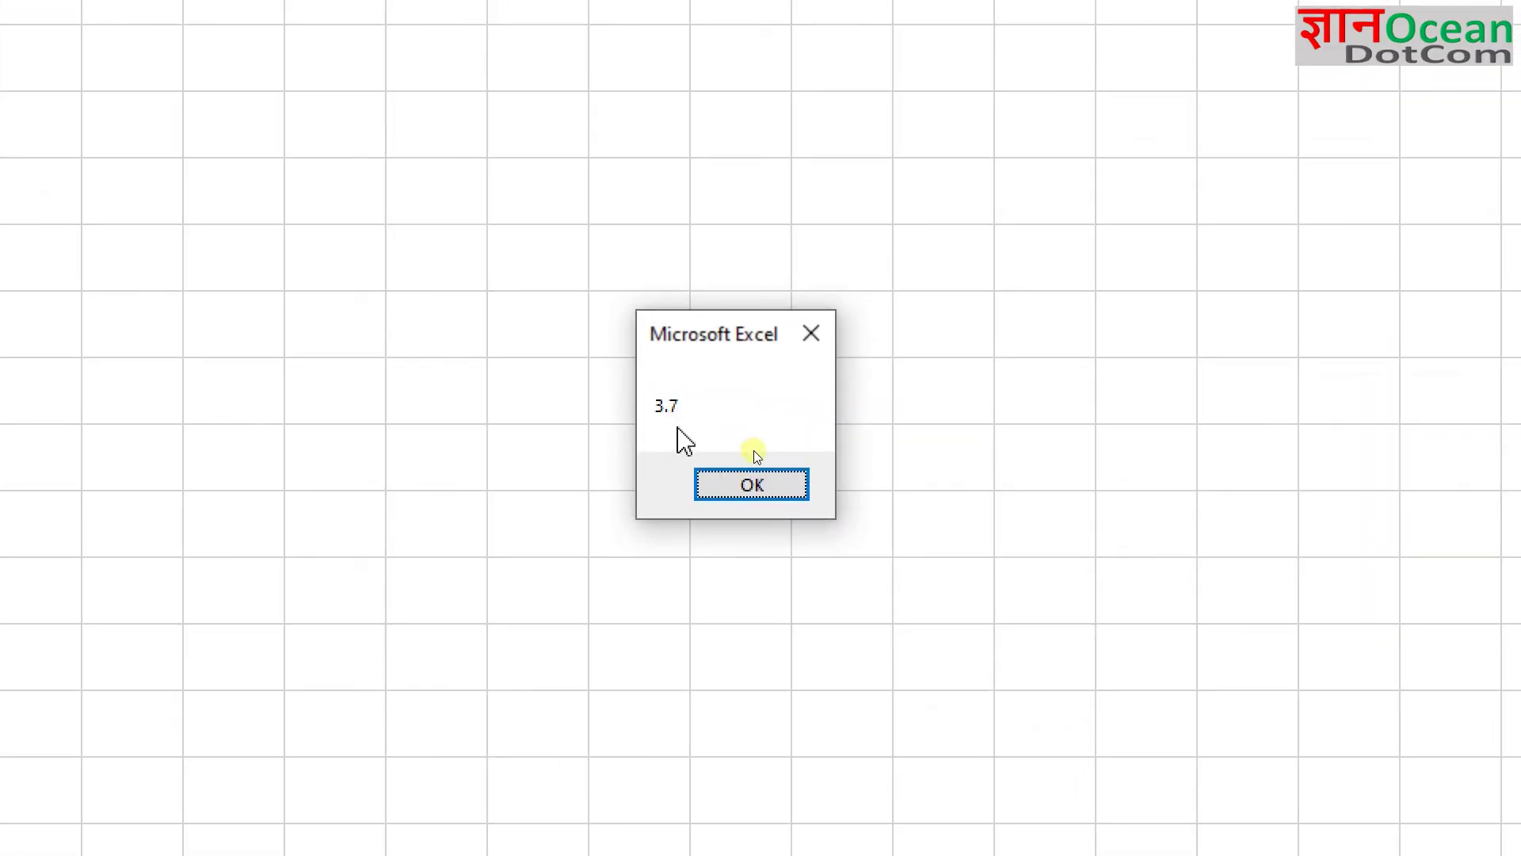
left_click(748, 483)
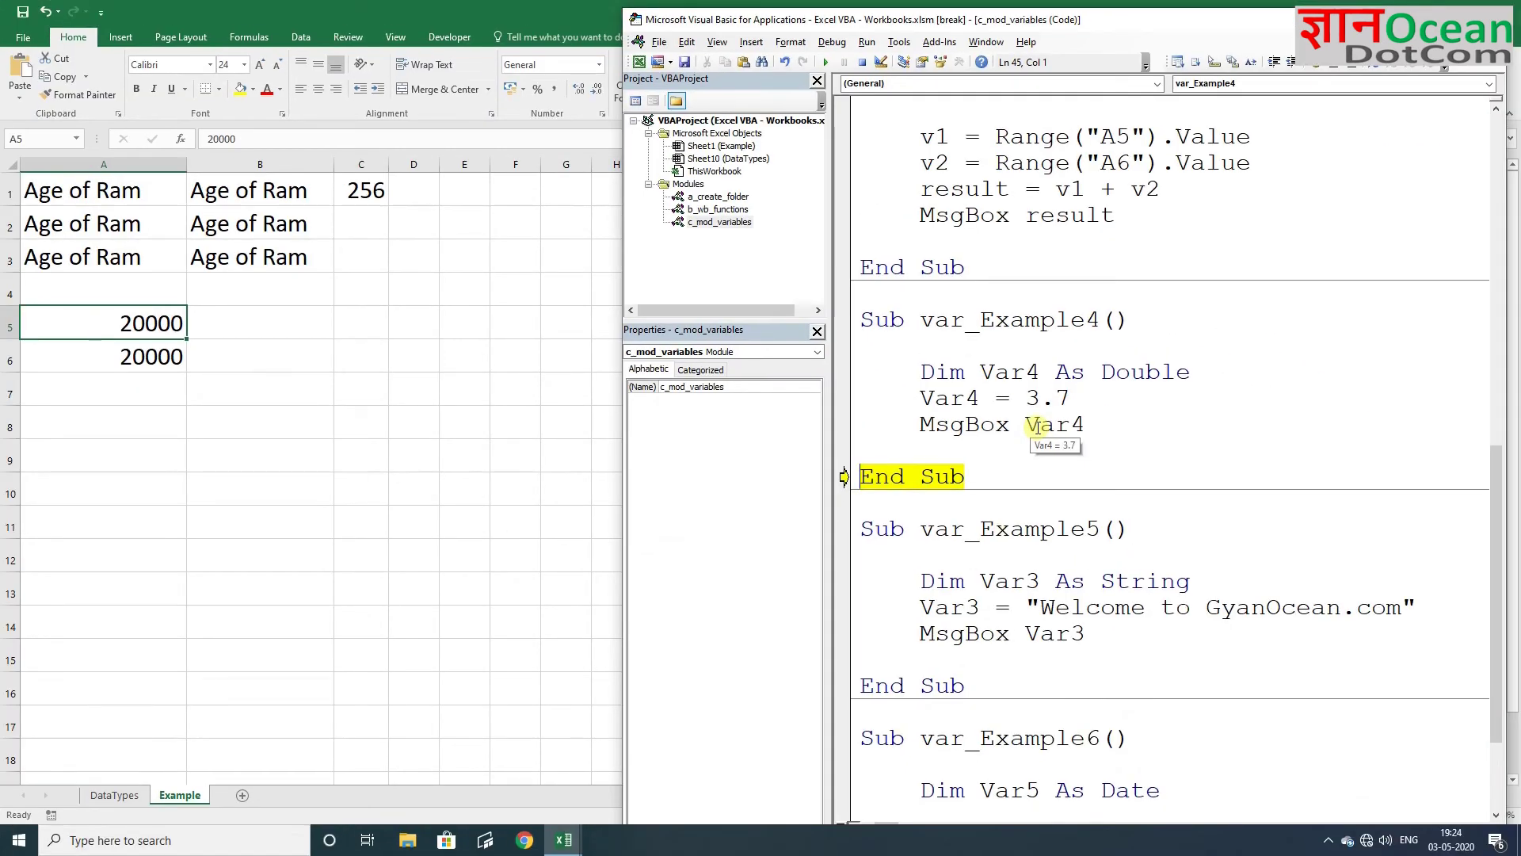
key("F8")
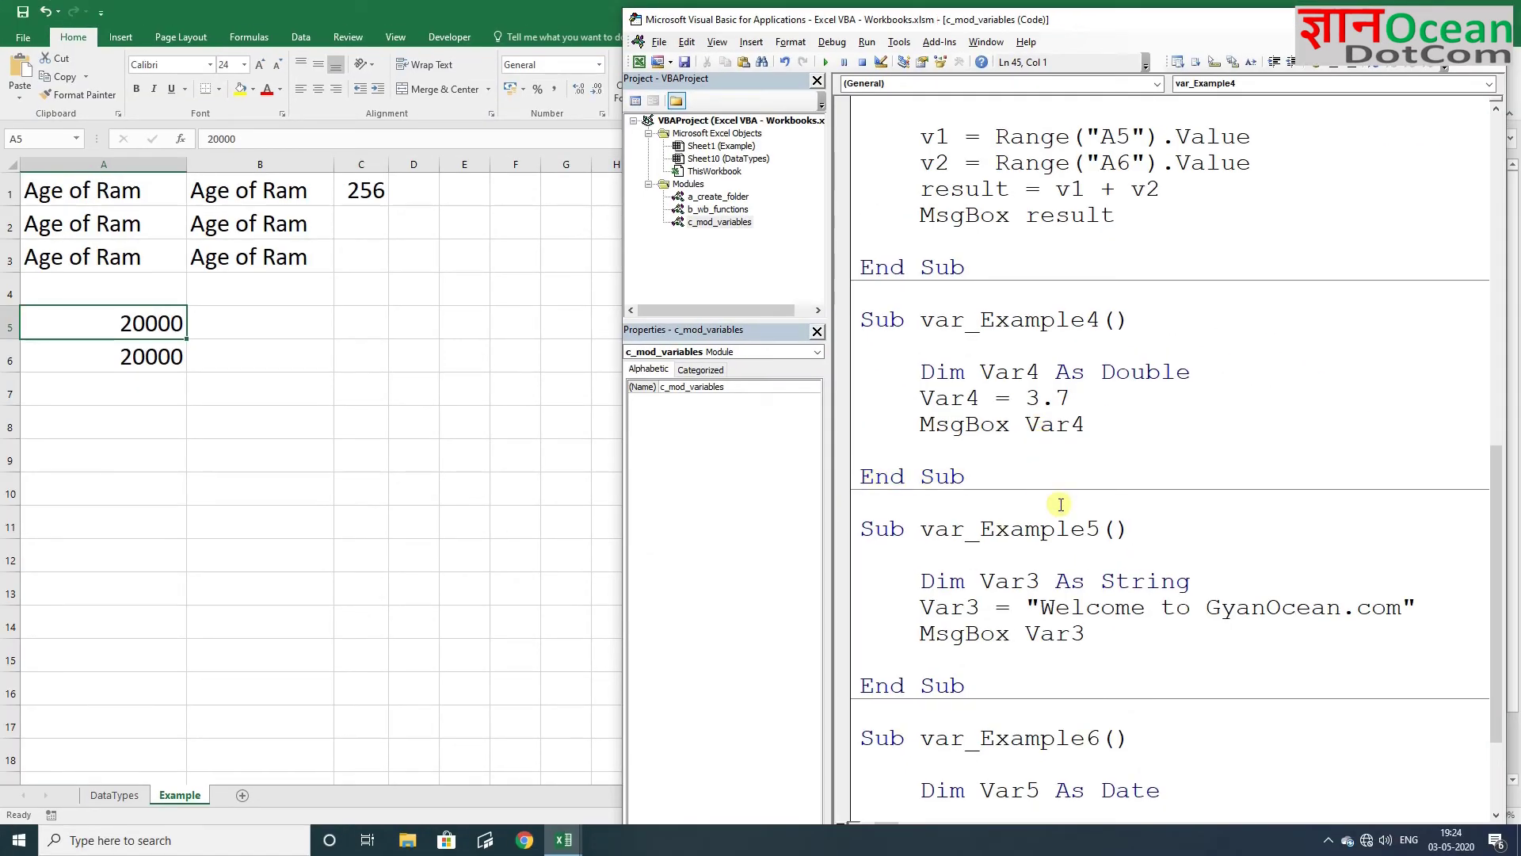
Step through var_Example5, showing the 'Welcome to GyanOcean.com' String message
left_click(1065, 572)
key("F8")
key("F8")
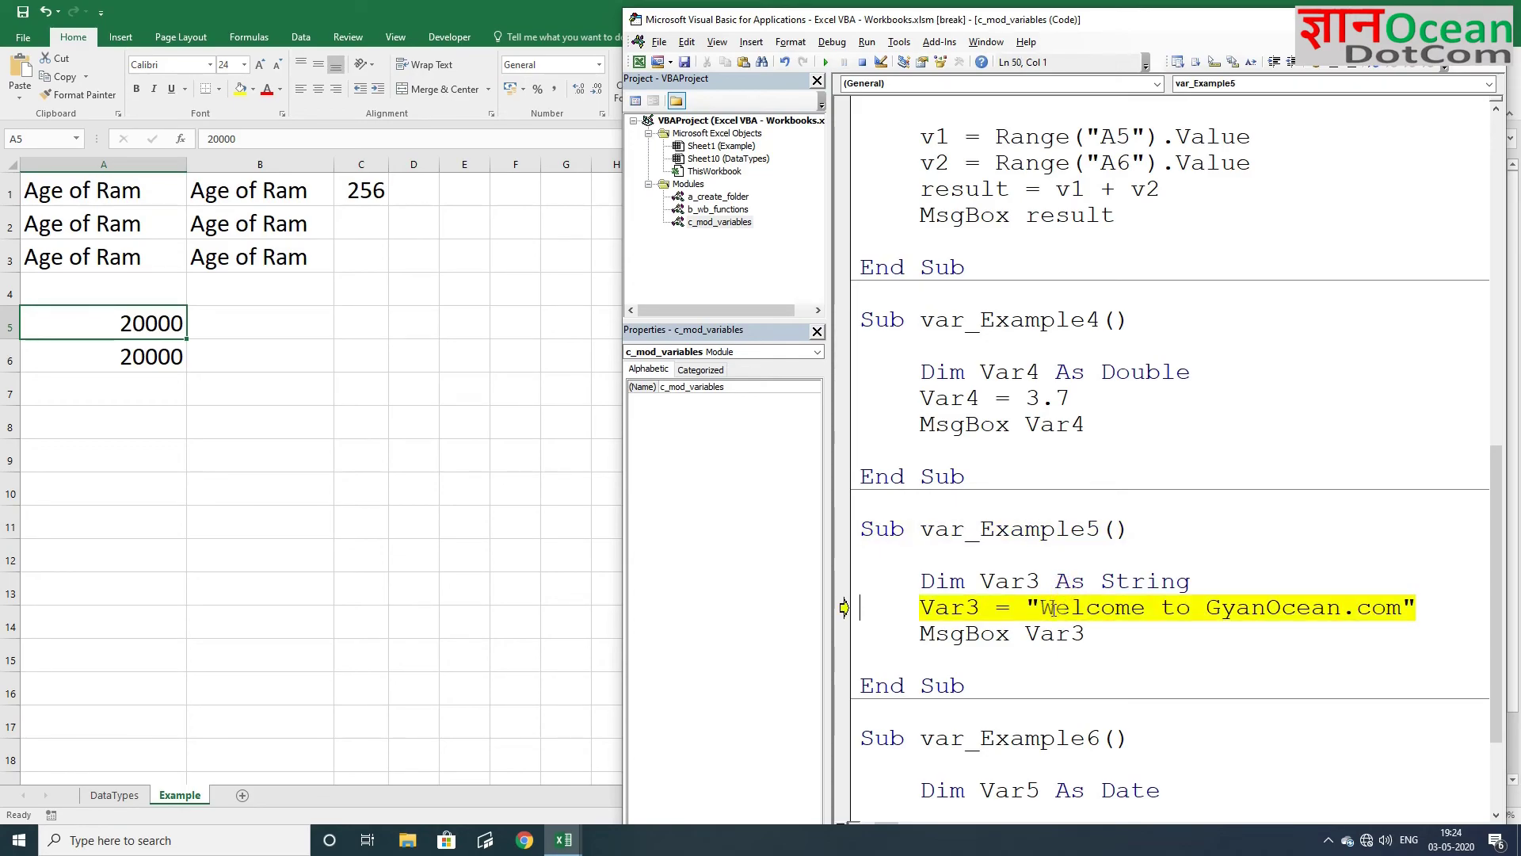
key("F8")
key("F8")
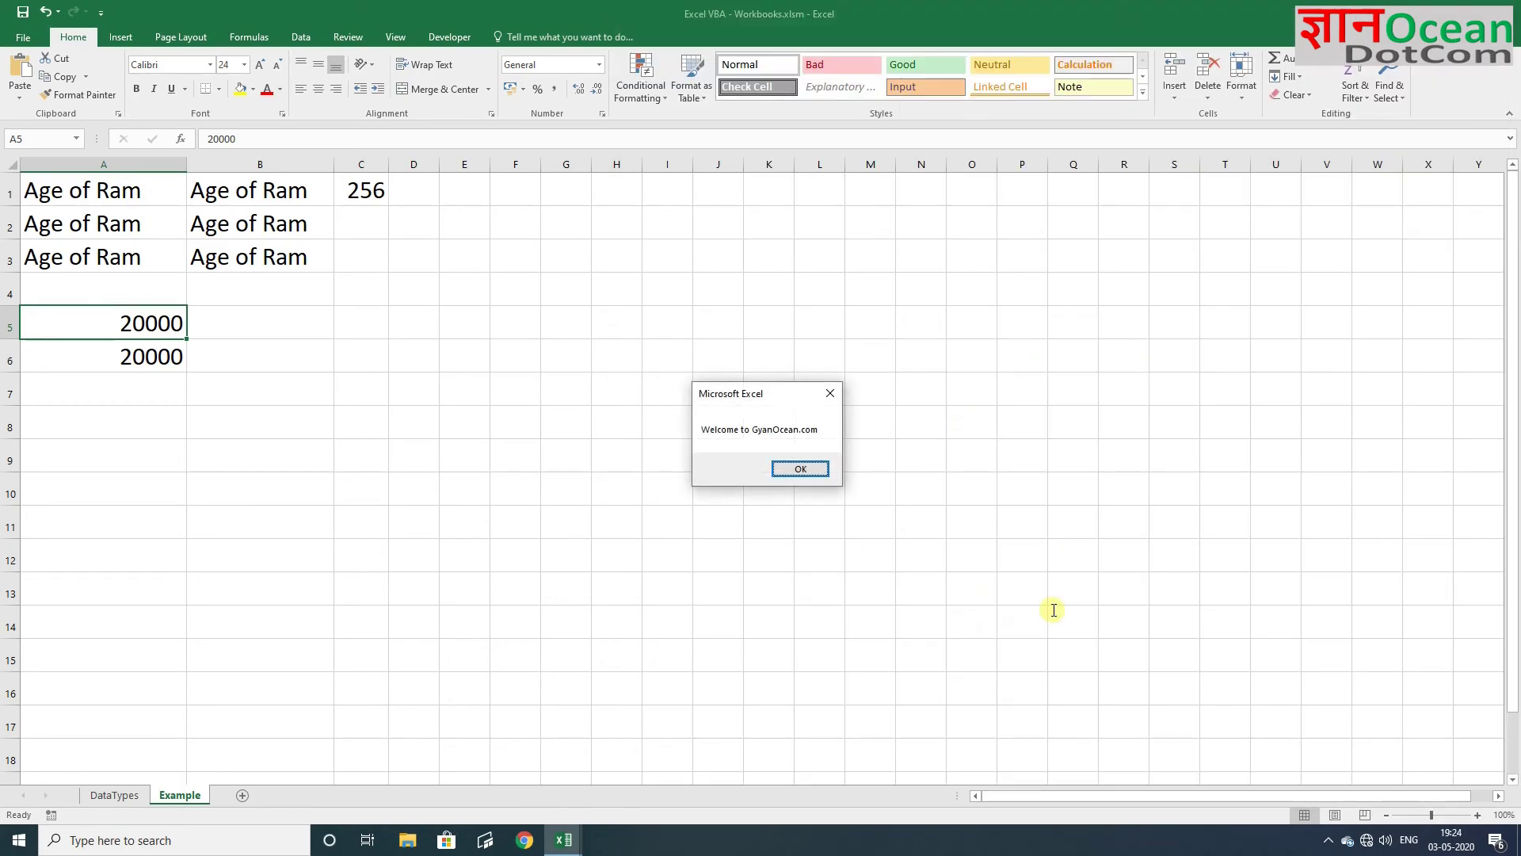
left_click(794, 470)
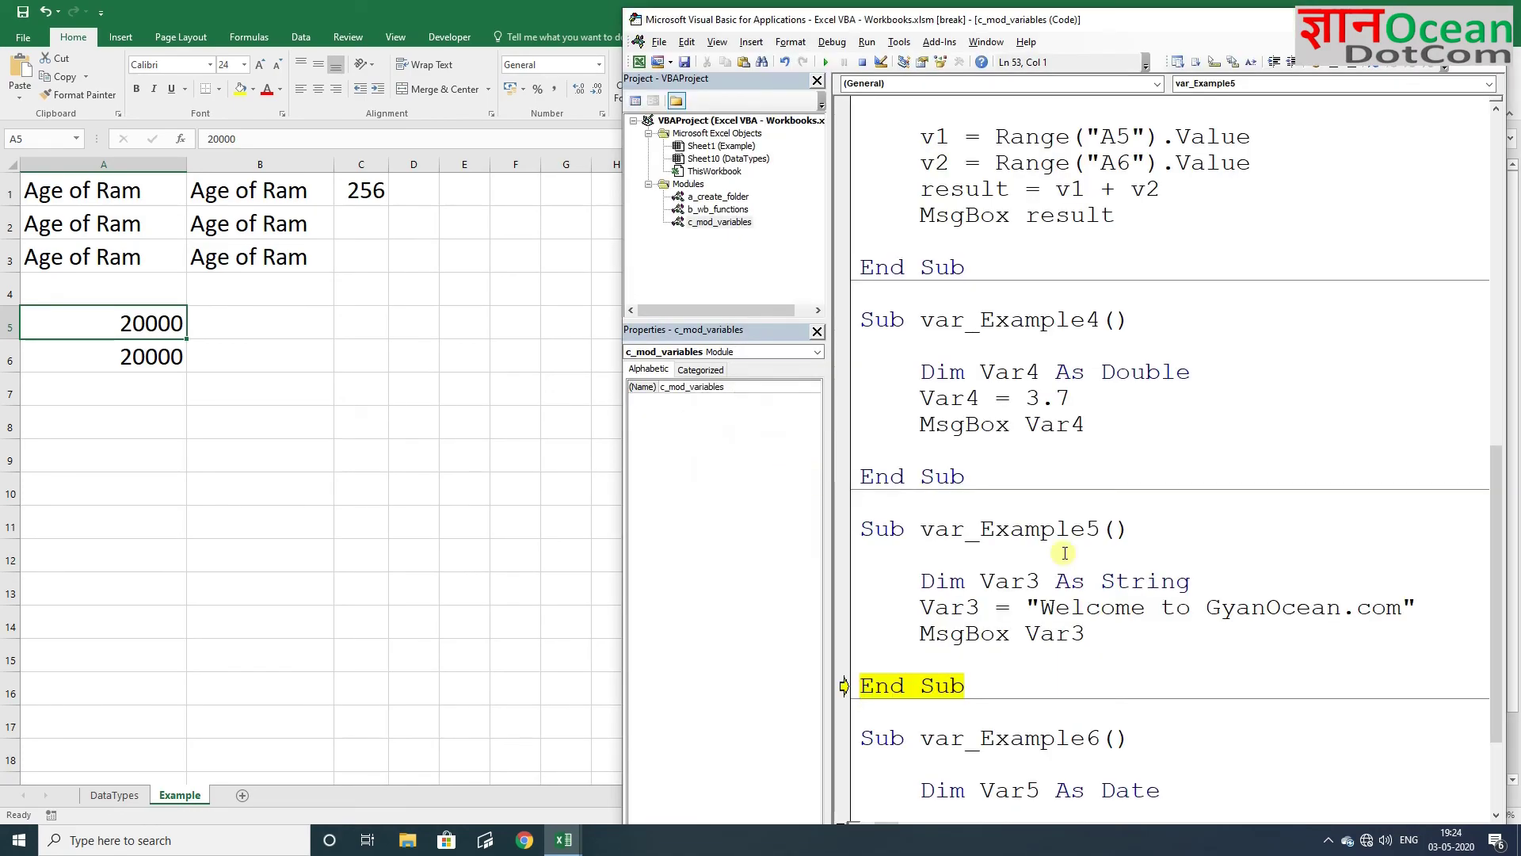
key("F8")
Step through var_Example6, showing today's date and time from Now() in a Date variable
scroll(1129, 455, "down", 2)
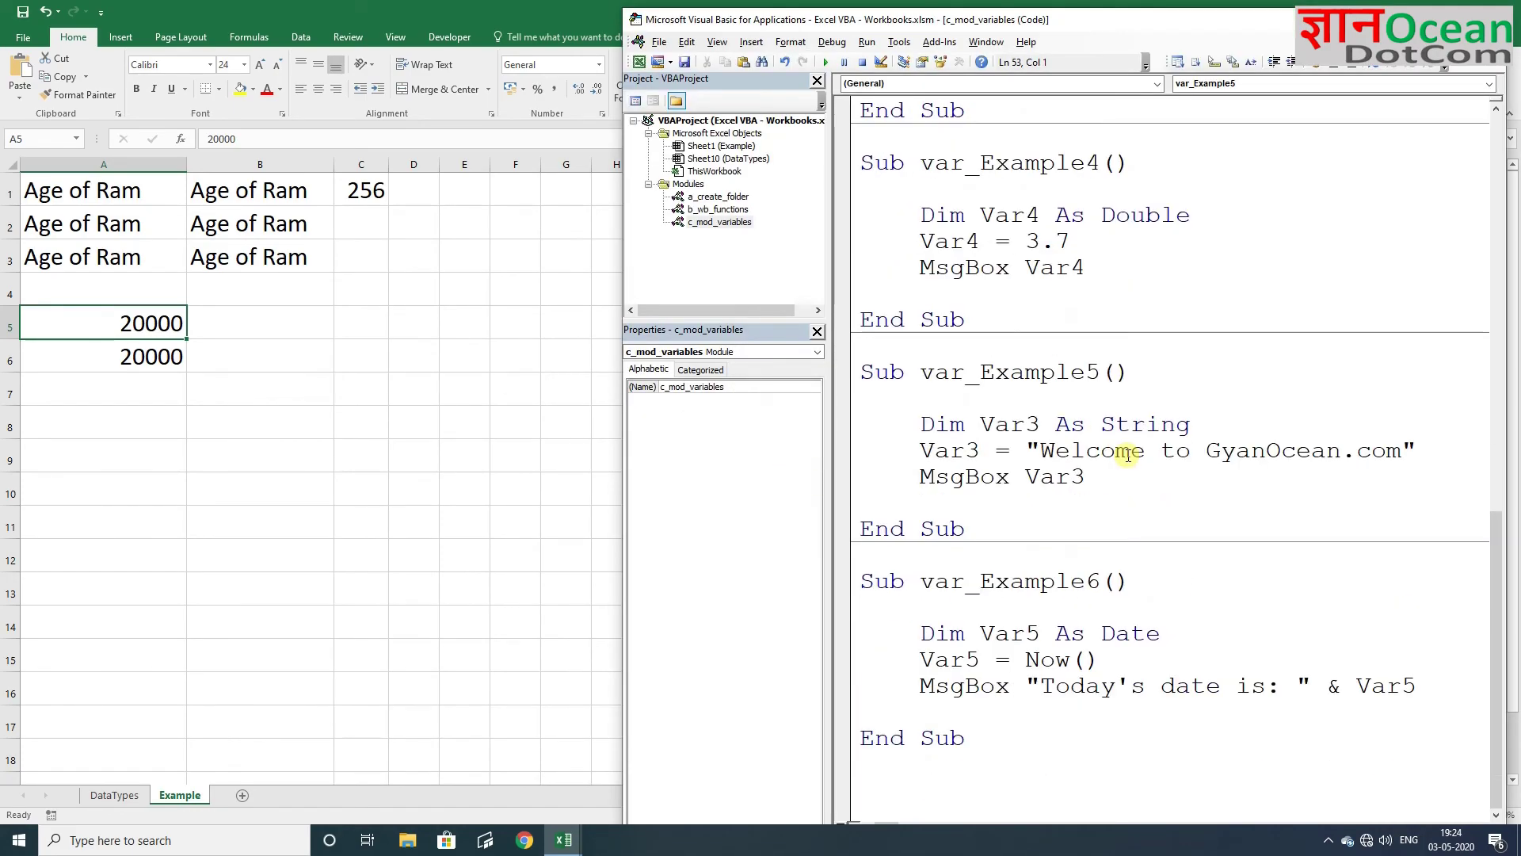
left_click(1075, 664)
key("F8")
key("F8")
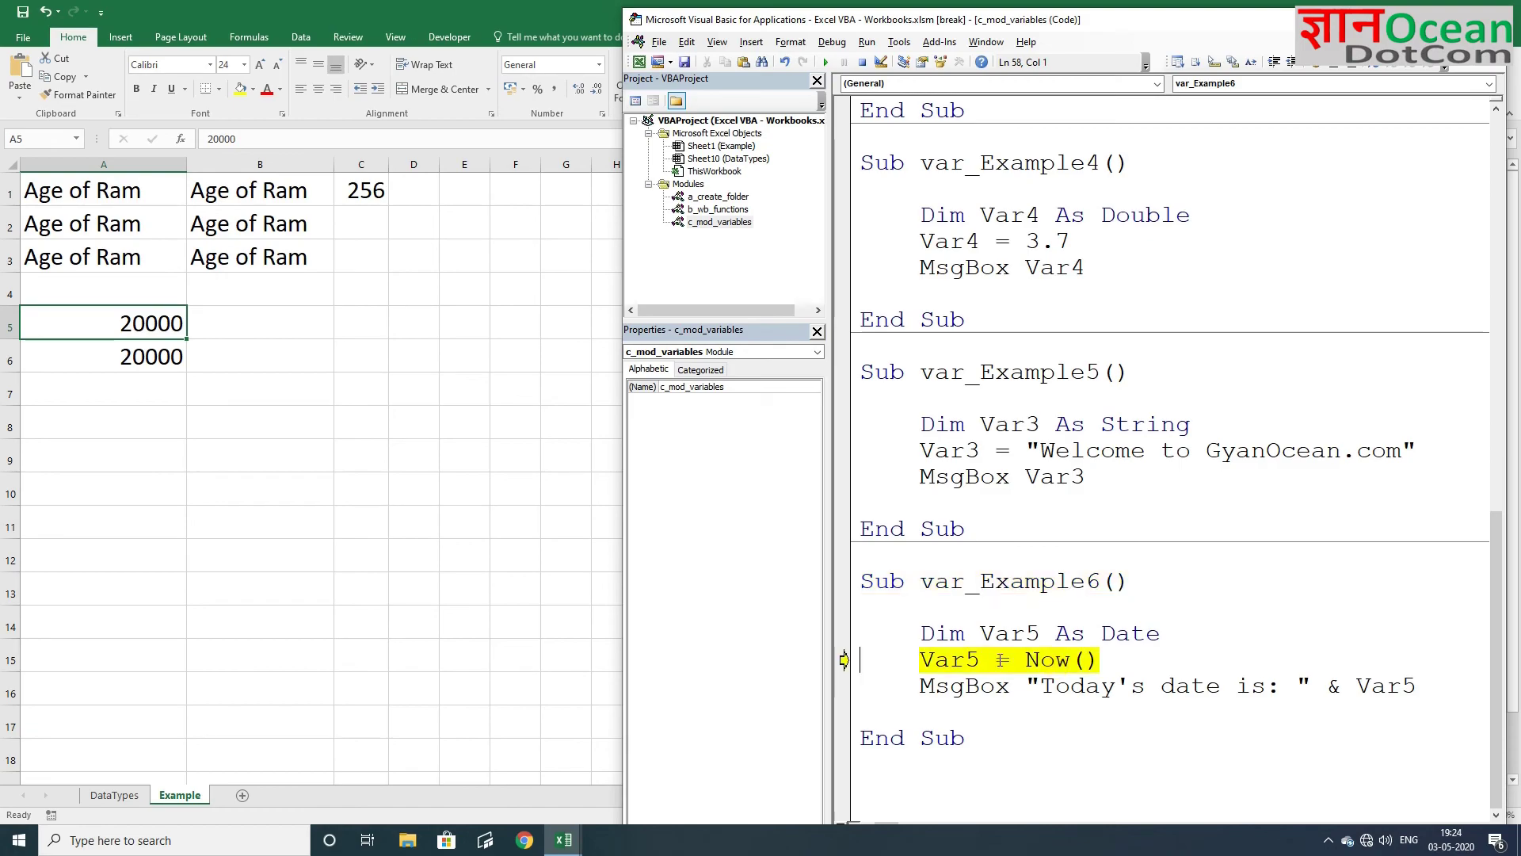
key("F8")
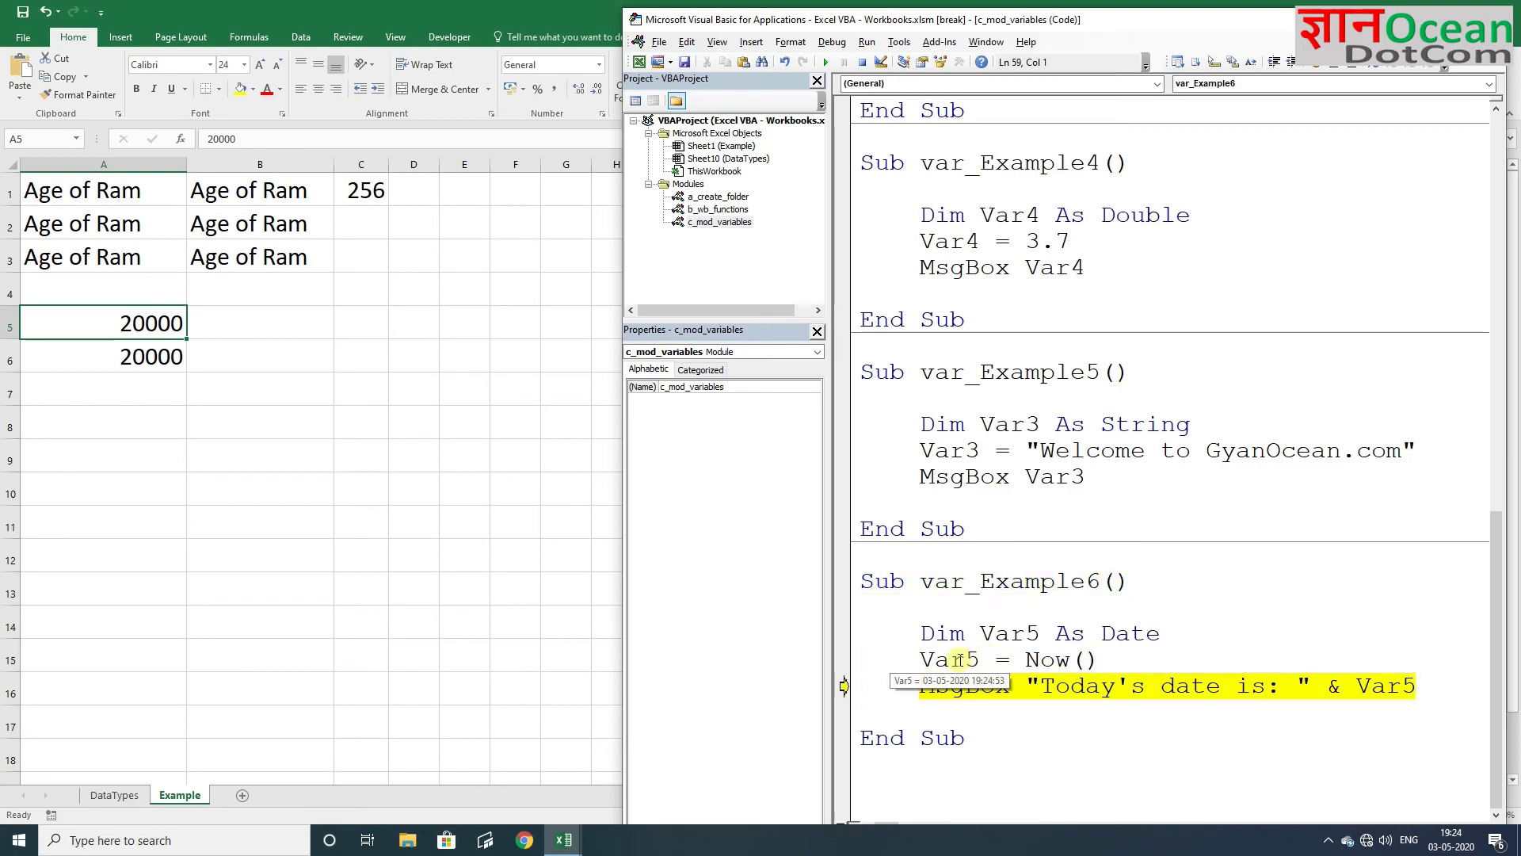
key("F8")
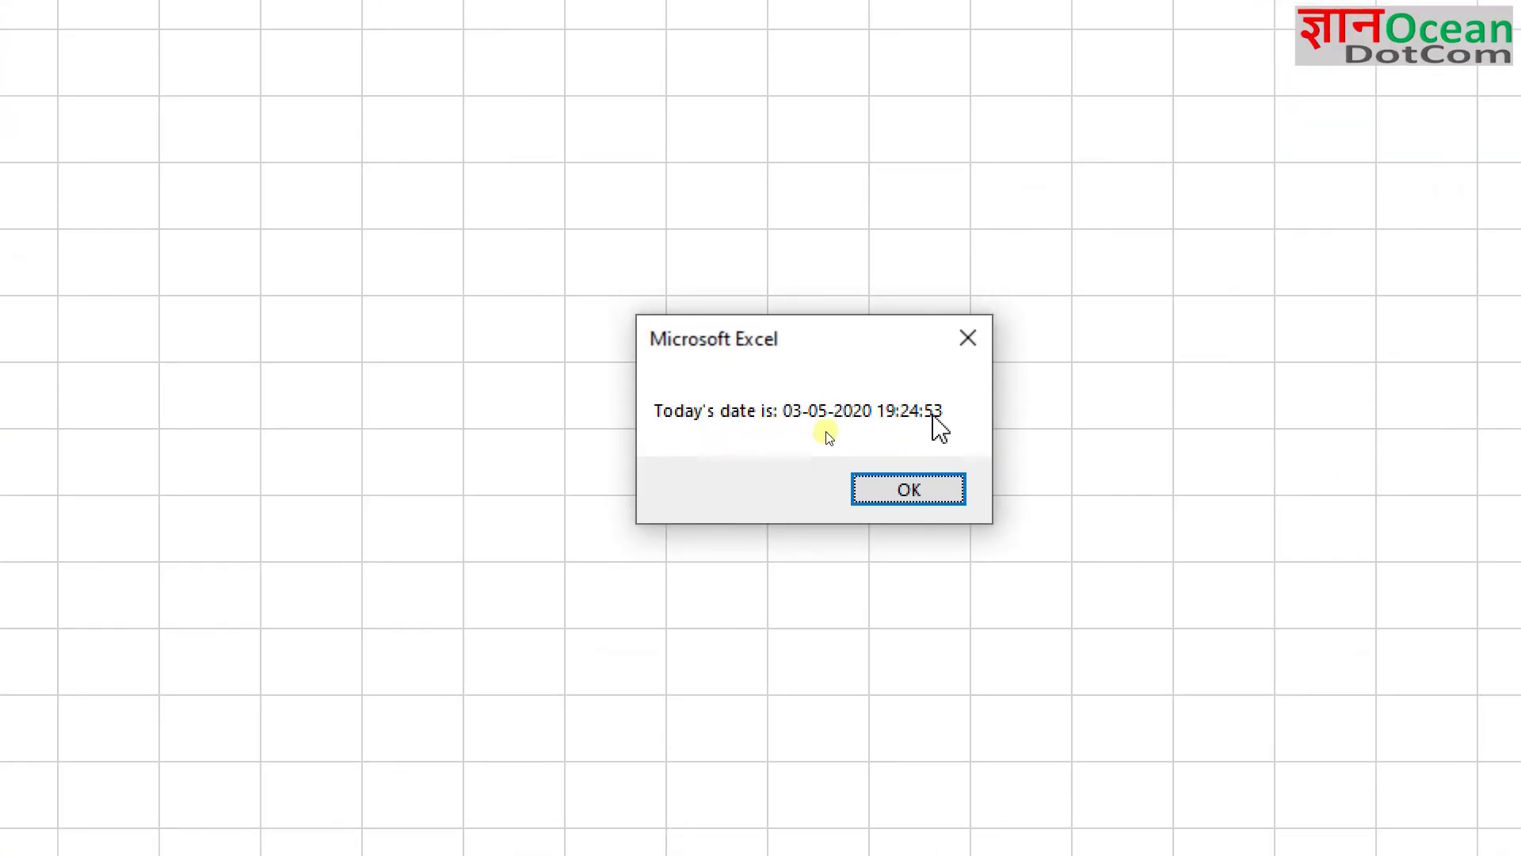
left_click(898, 511)
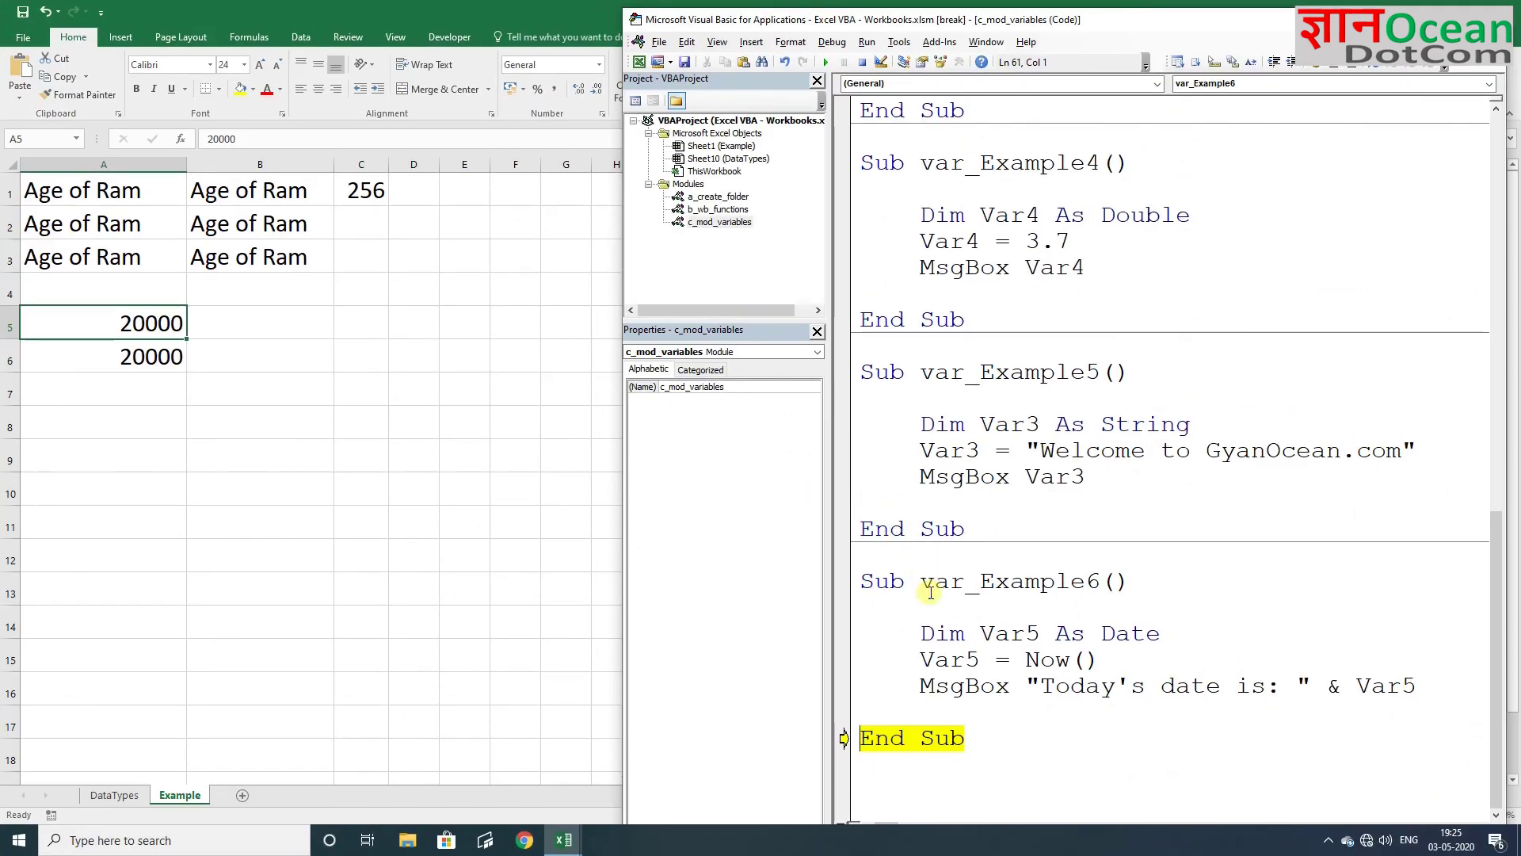
left_click(929, 607)
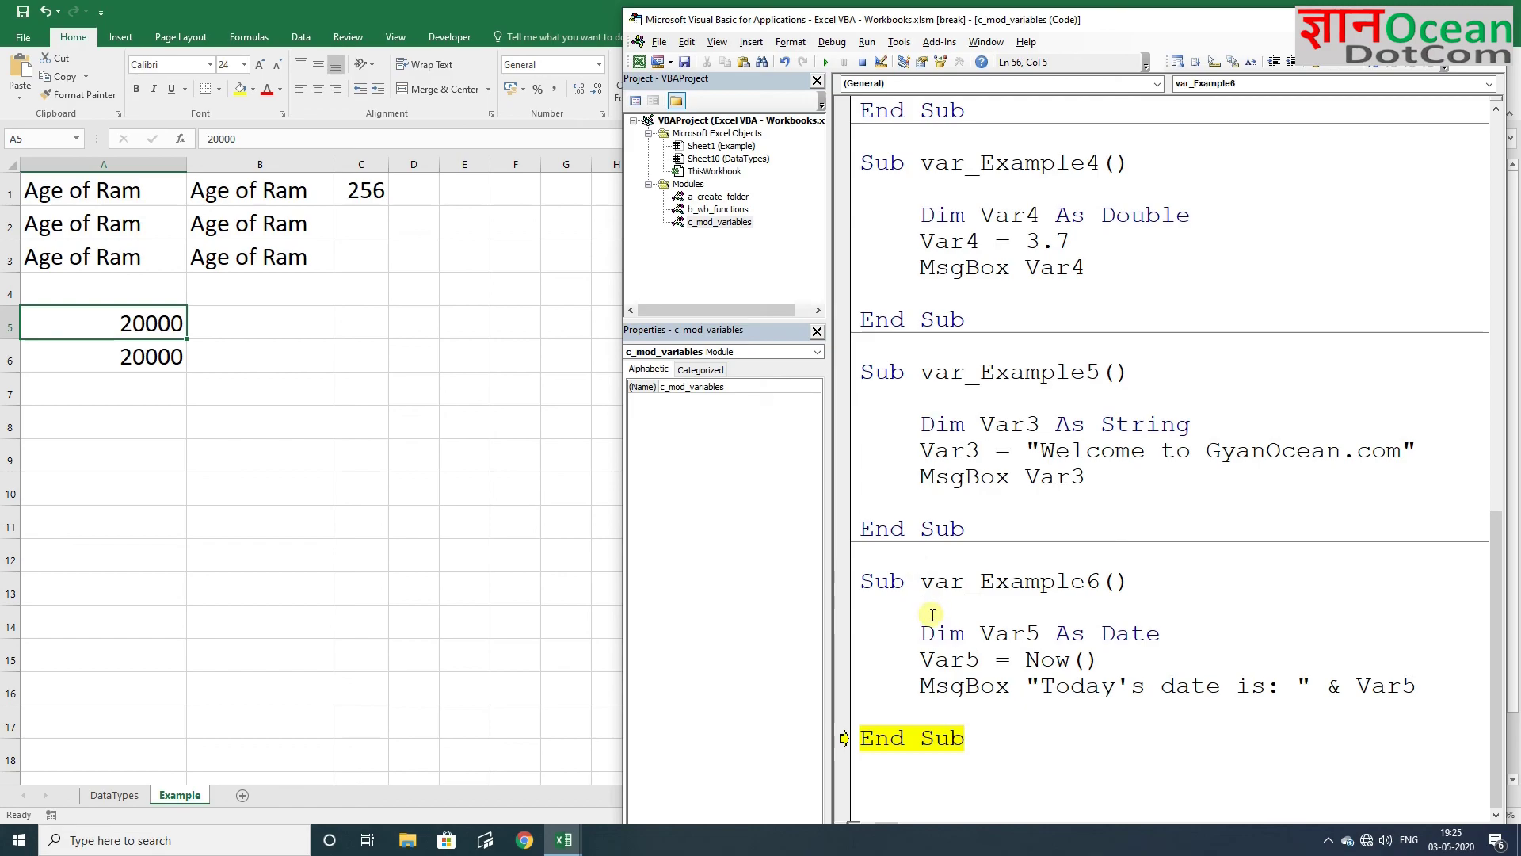